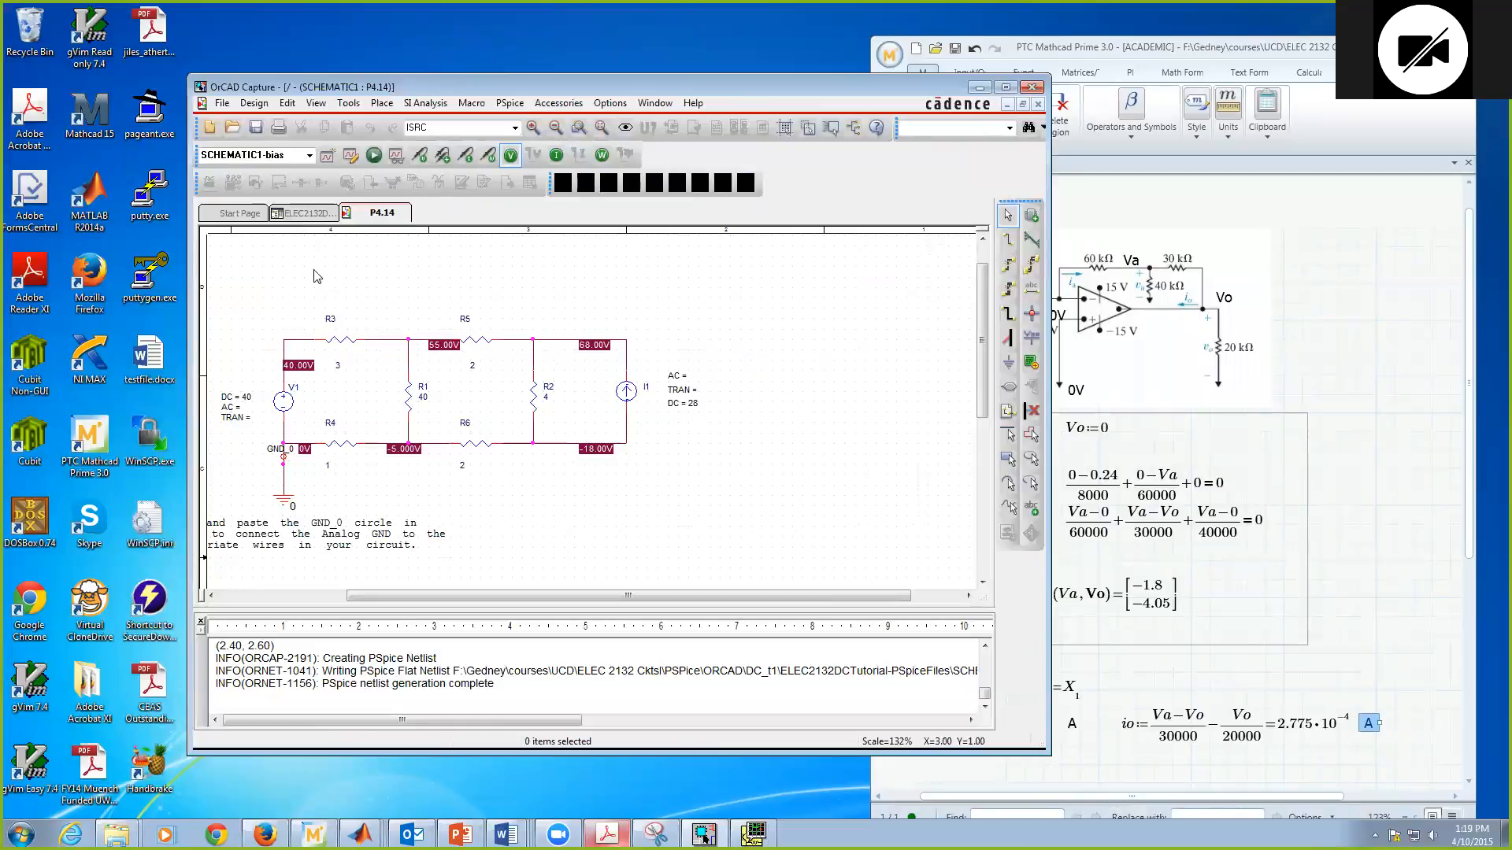
# Step: Add a new page named P5.6 to SCHEMATIC1 in the ELEC2132DCTutorial project
pyautogui.click(308, 218)
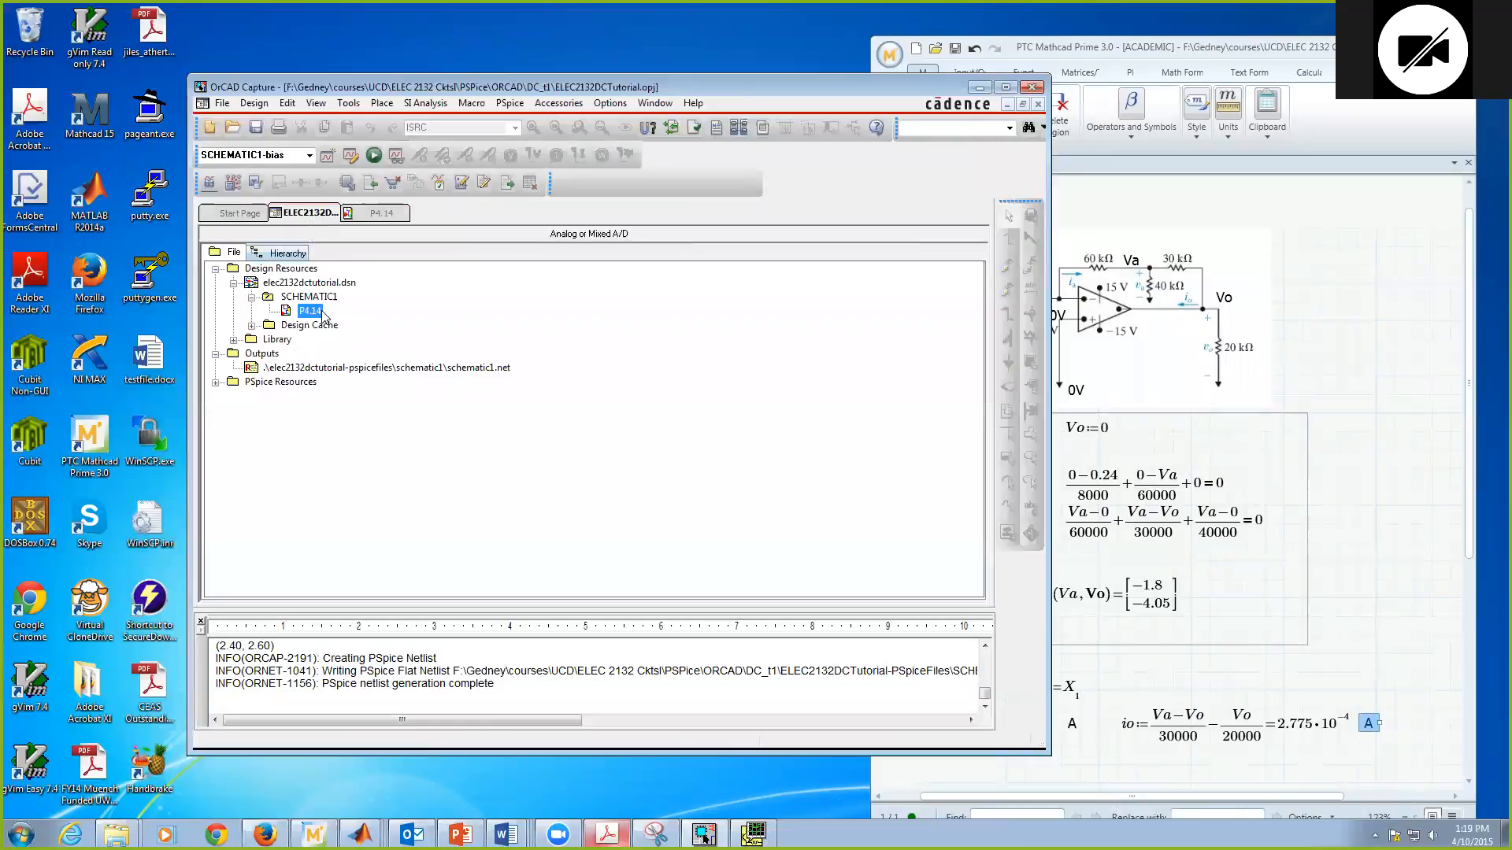
pyautogui.rightClick(302, 299)
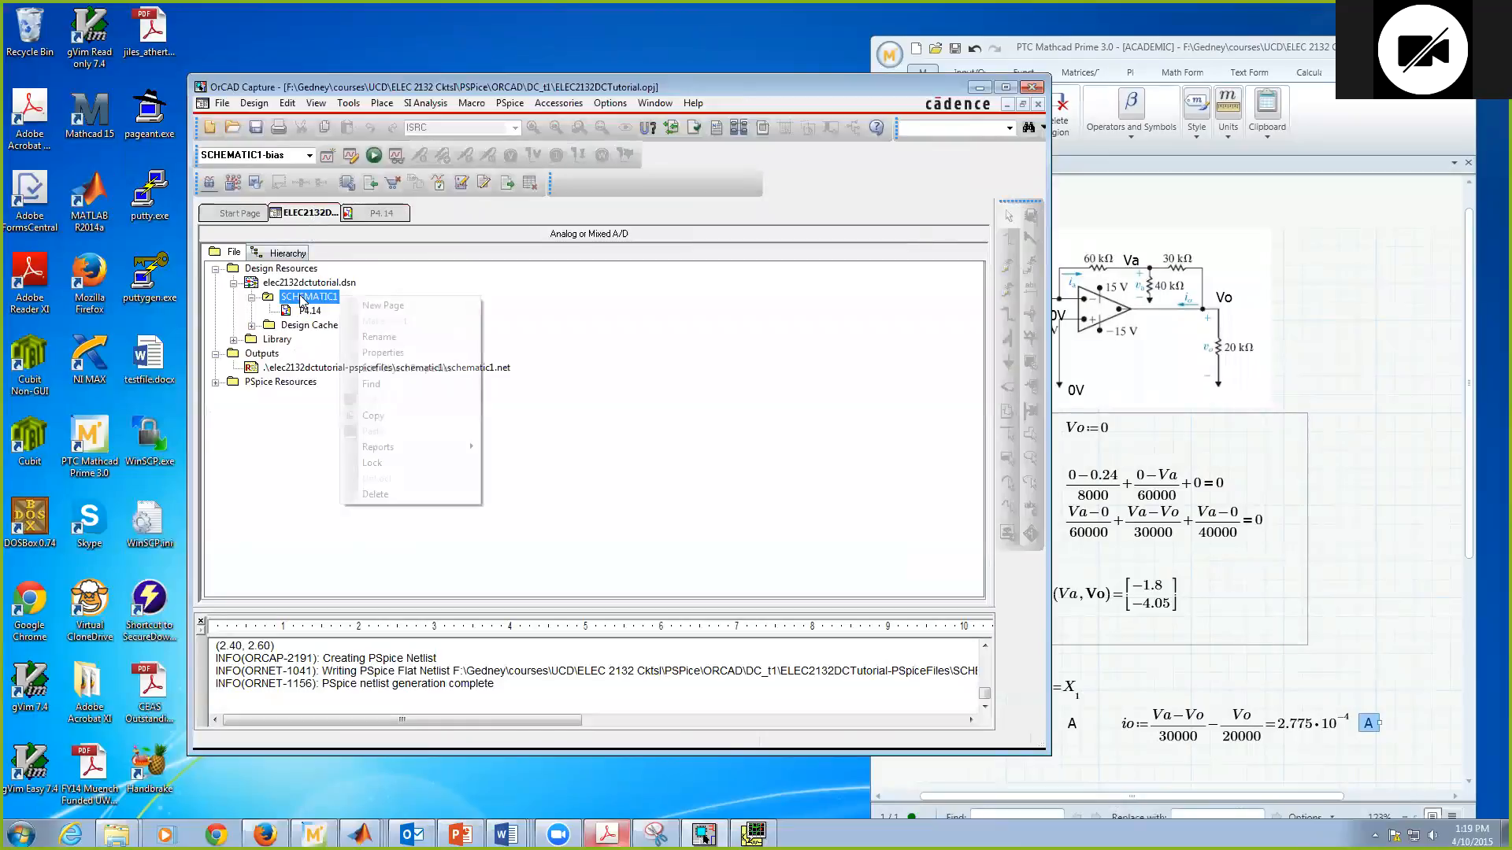
pyautogui.click(403, 307)
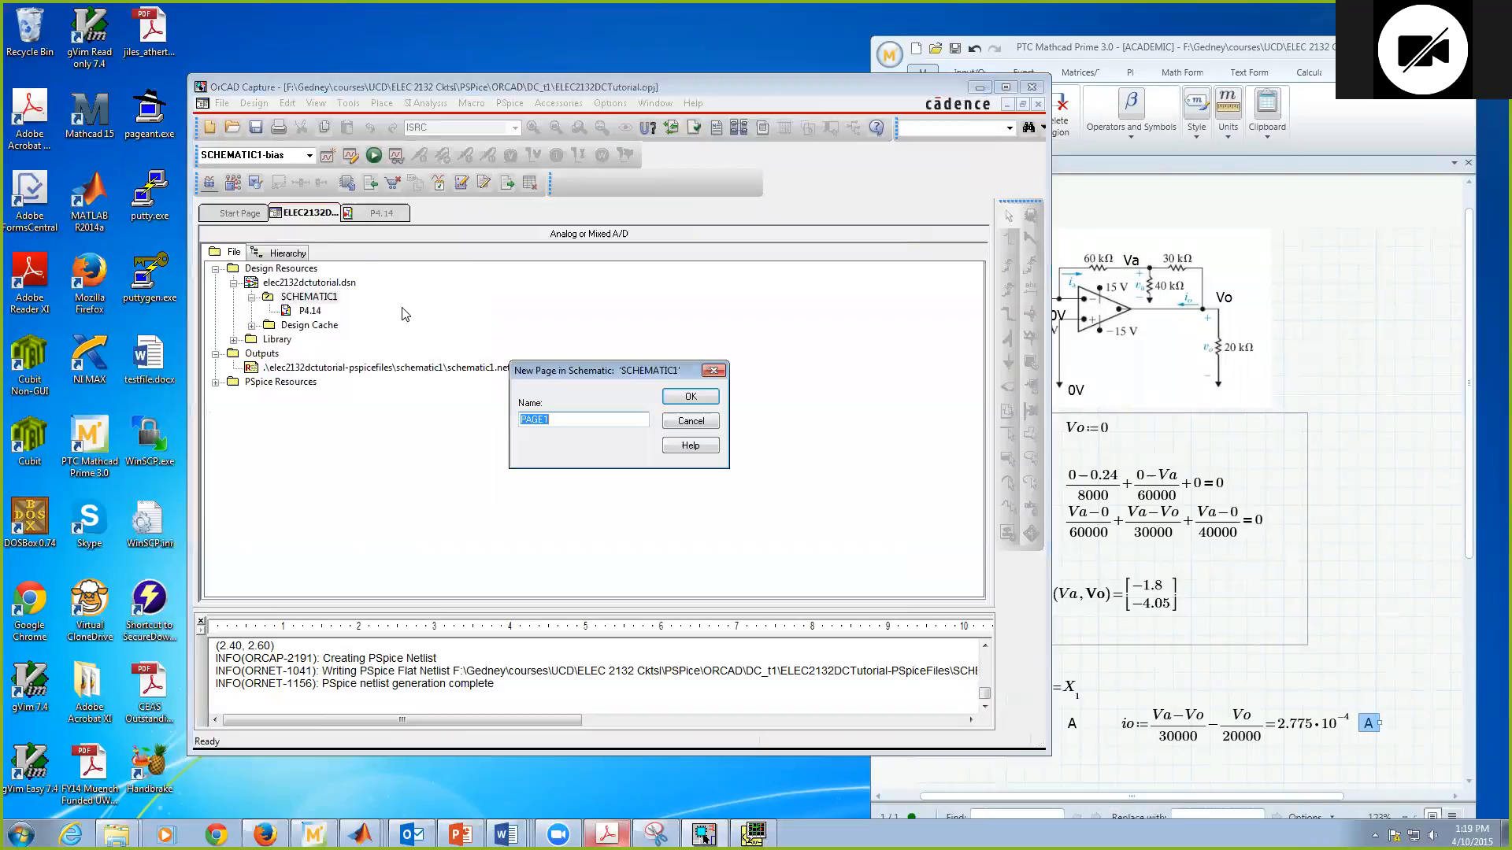
pyautogui.click(794, 87)
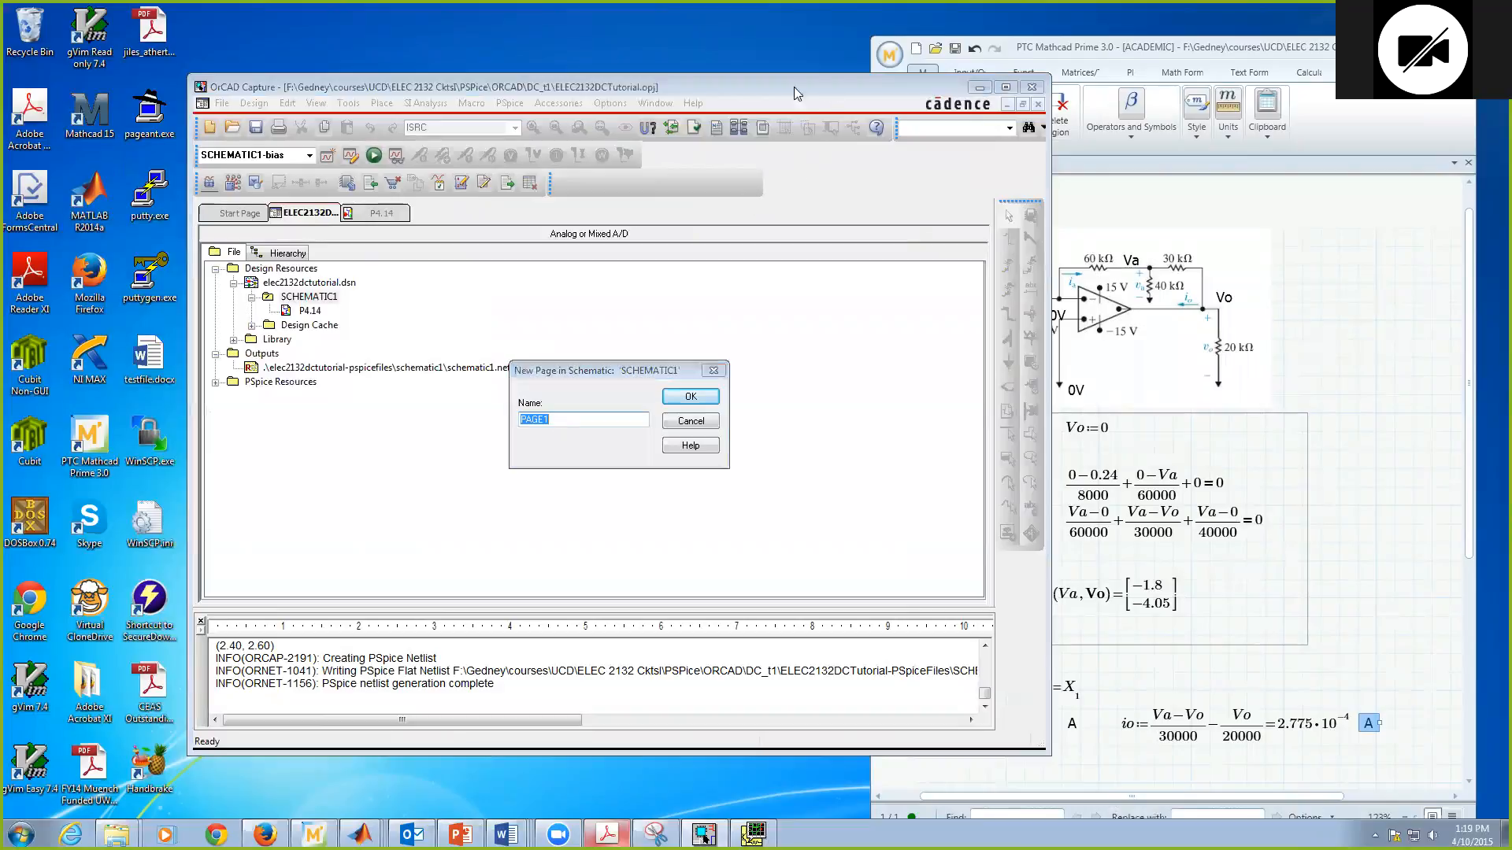
pyautogui.click(1103, 48)
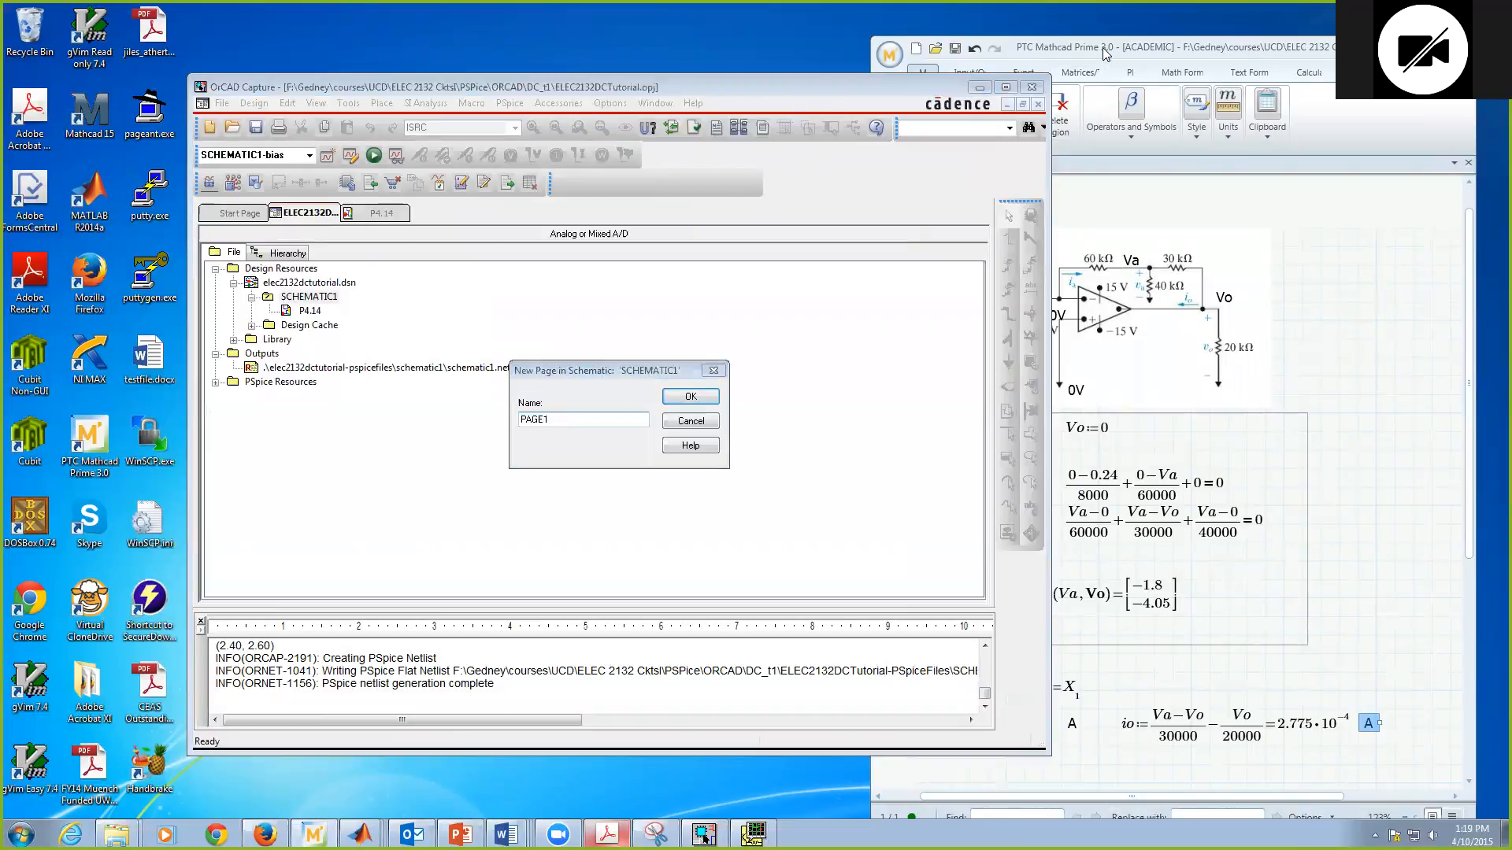
pyautogui.moveTo(1103, 48); pyautogui.dragTo(1194, 46)
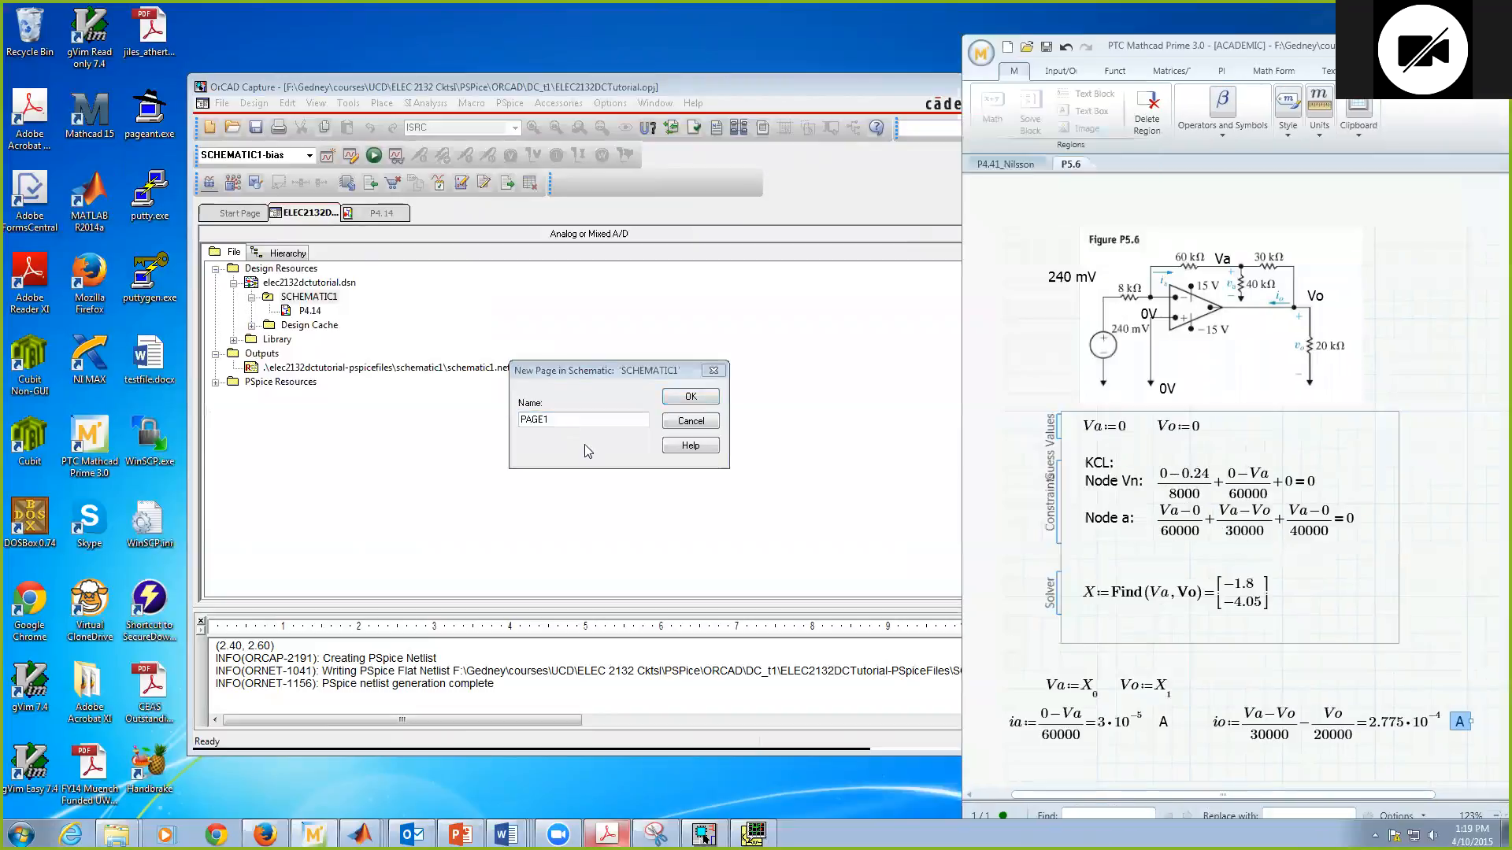
pyautogui.click(575, 420)
pyautogui.press('BackSpace')
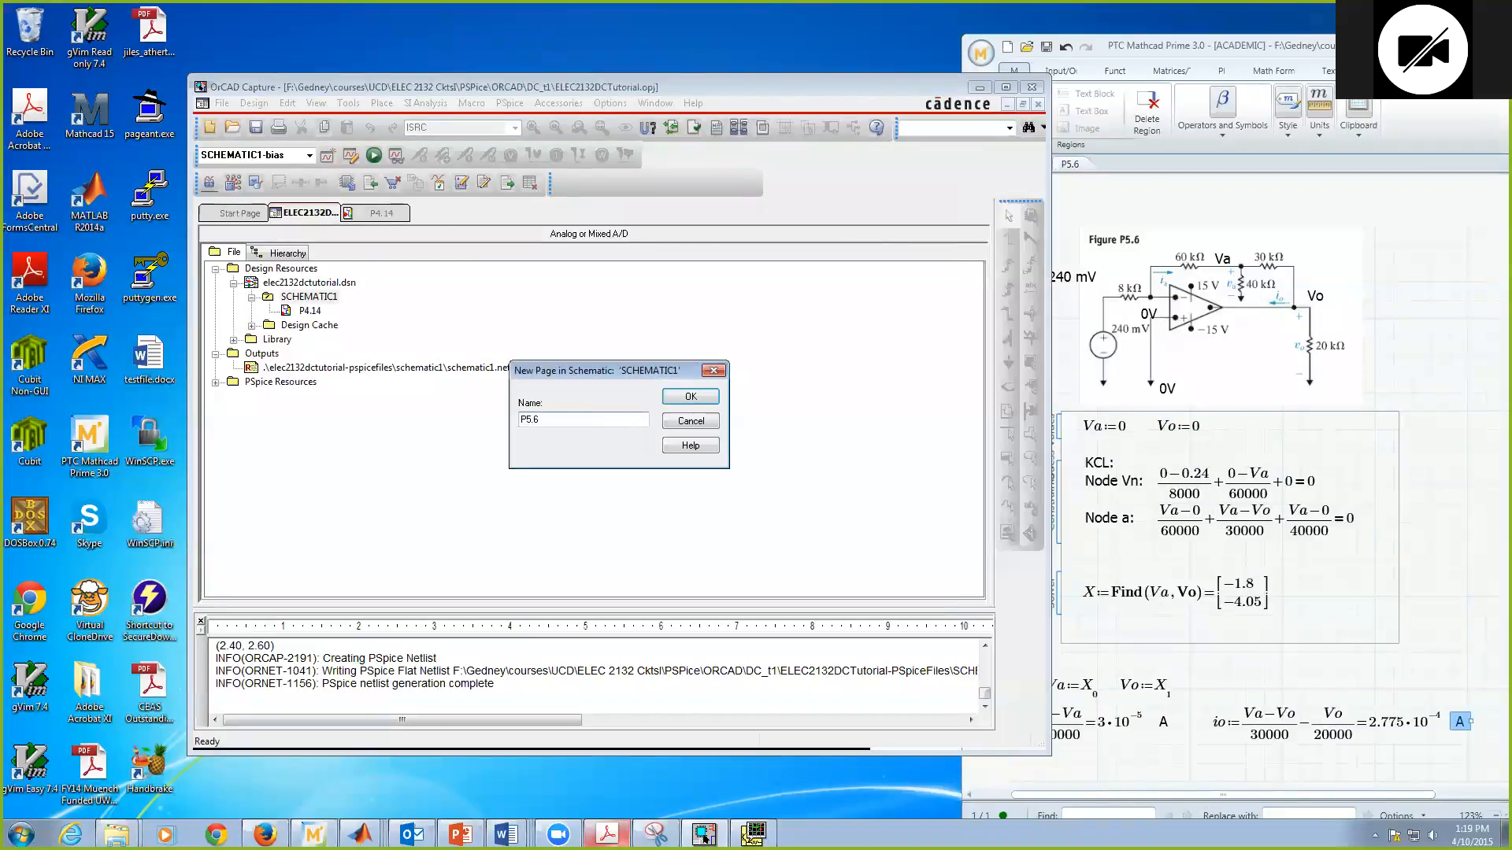
pyautogui.click(690, 396)
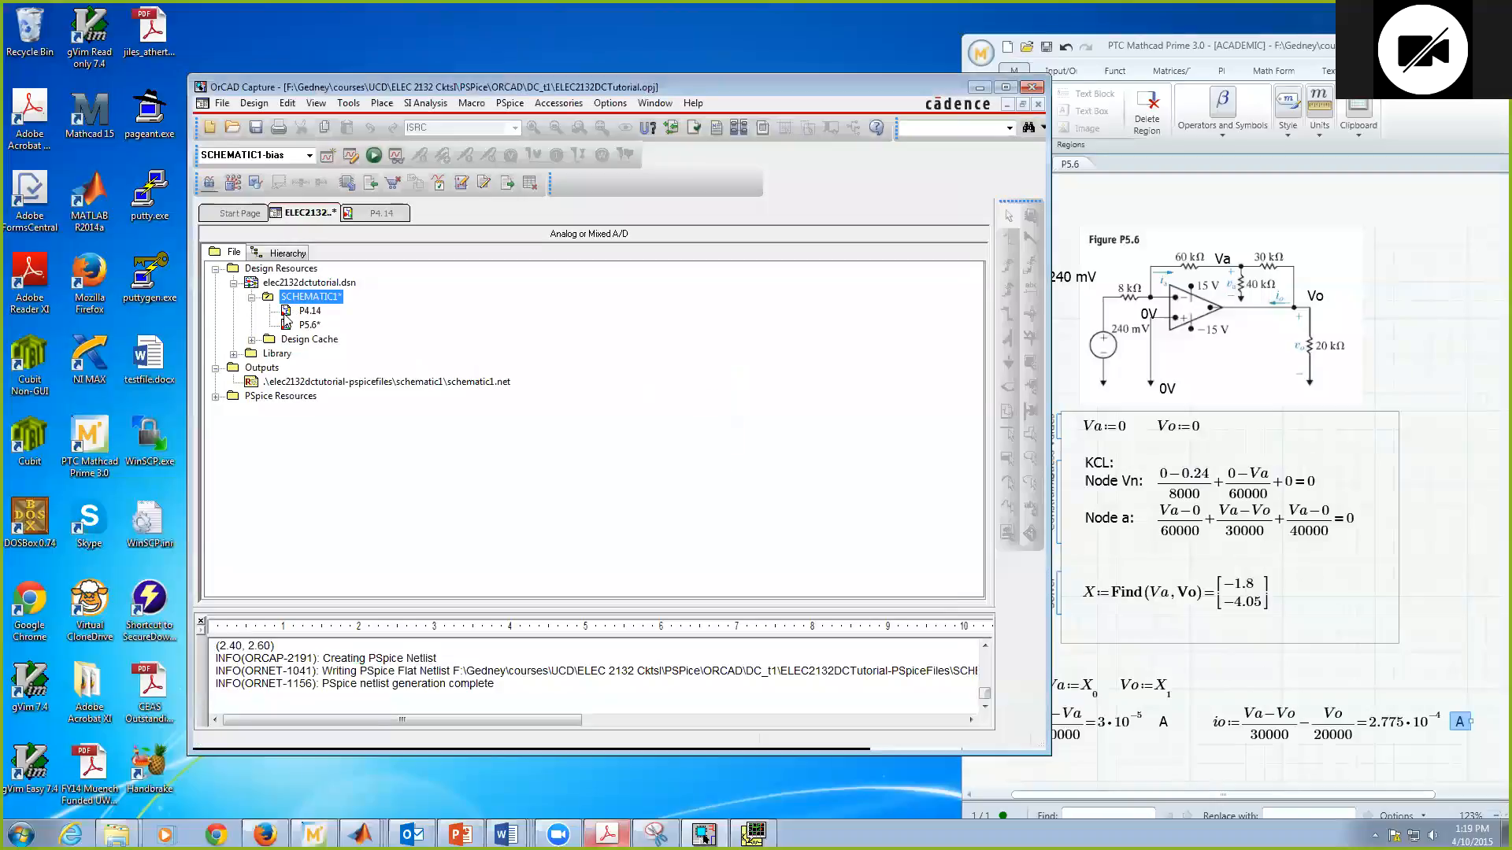
# Step: Open schematic page P5.6 and save the design
pyautogui.click(307, 325)
pyautogui.doubleClick(307, 325)
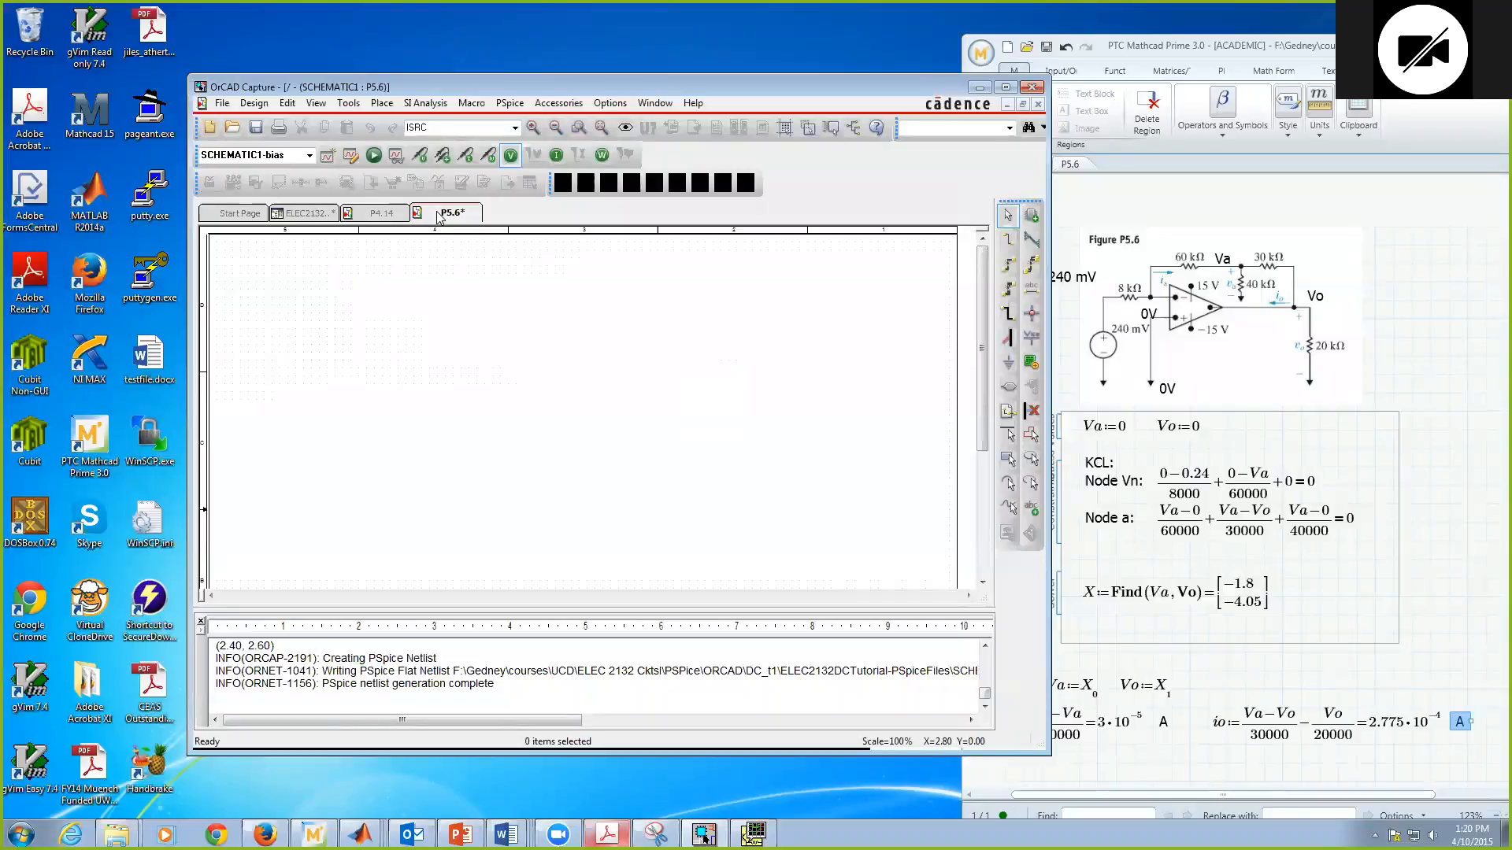
pyautogui.click(255, 128)
pyautogui.moveTo(407, 86); pyautogui.dragTo(393, 57)
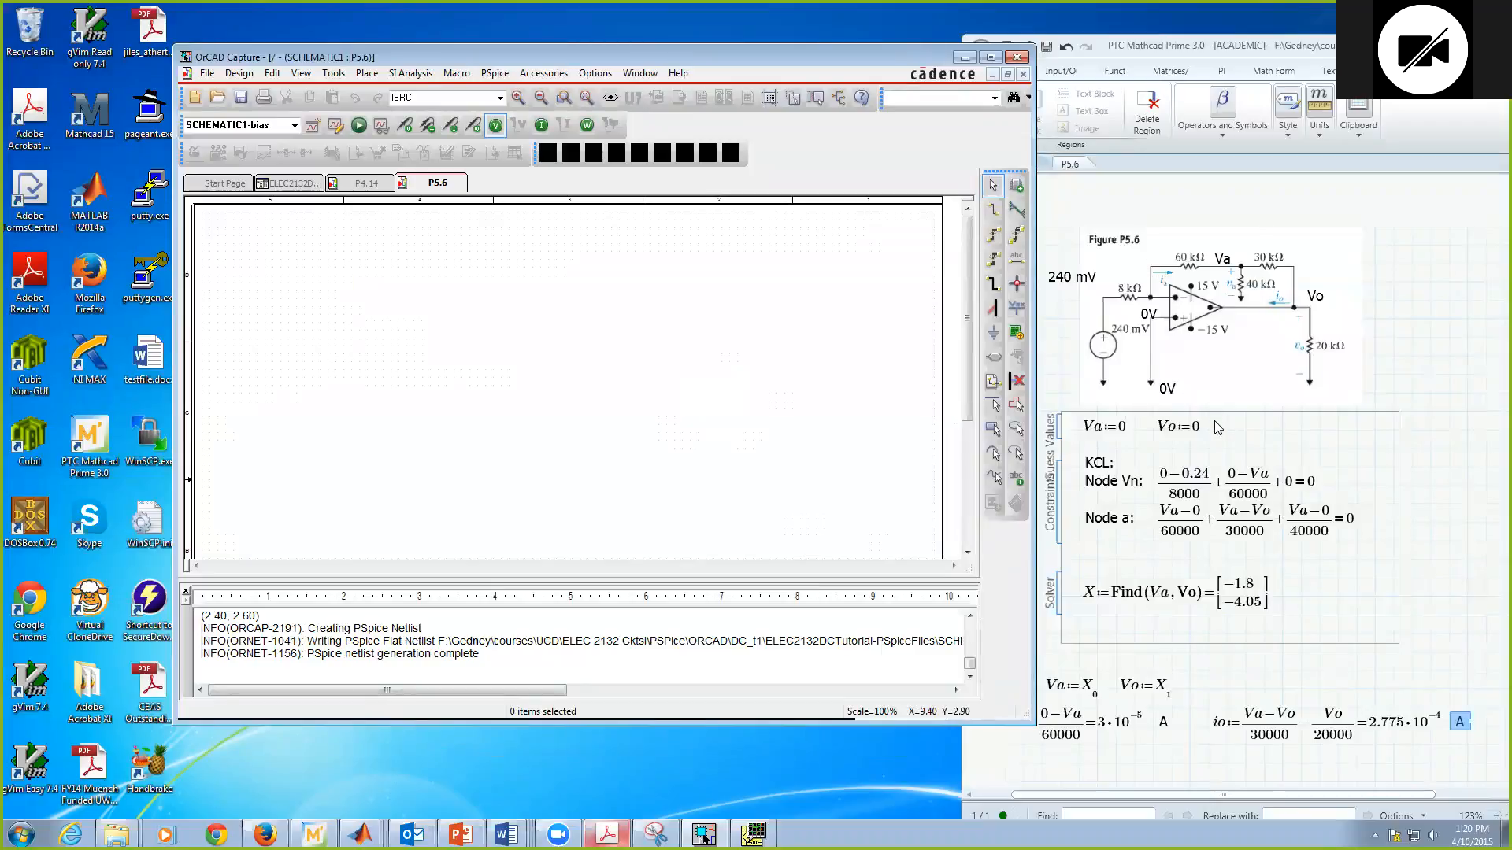
# Step: Place a 0/CAPSYM ground symbol on the empty P5.6 page
pyautogui.click(993, 336)
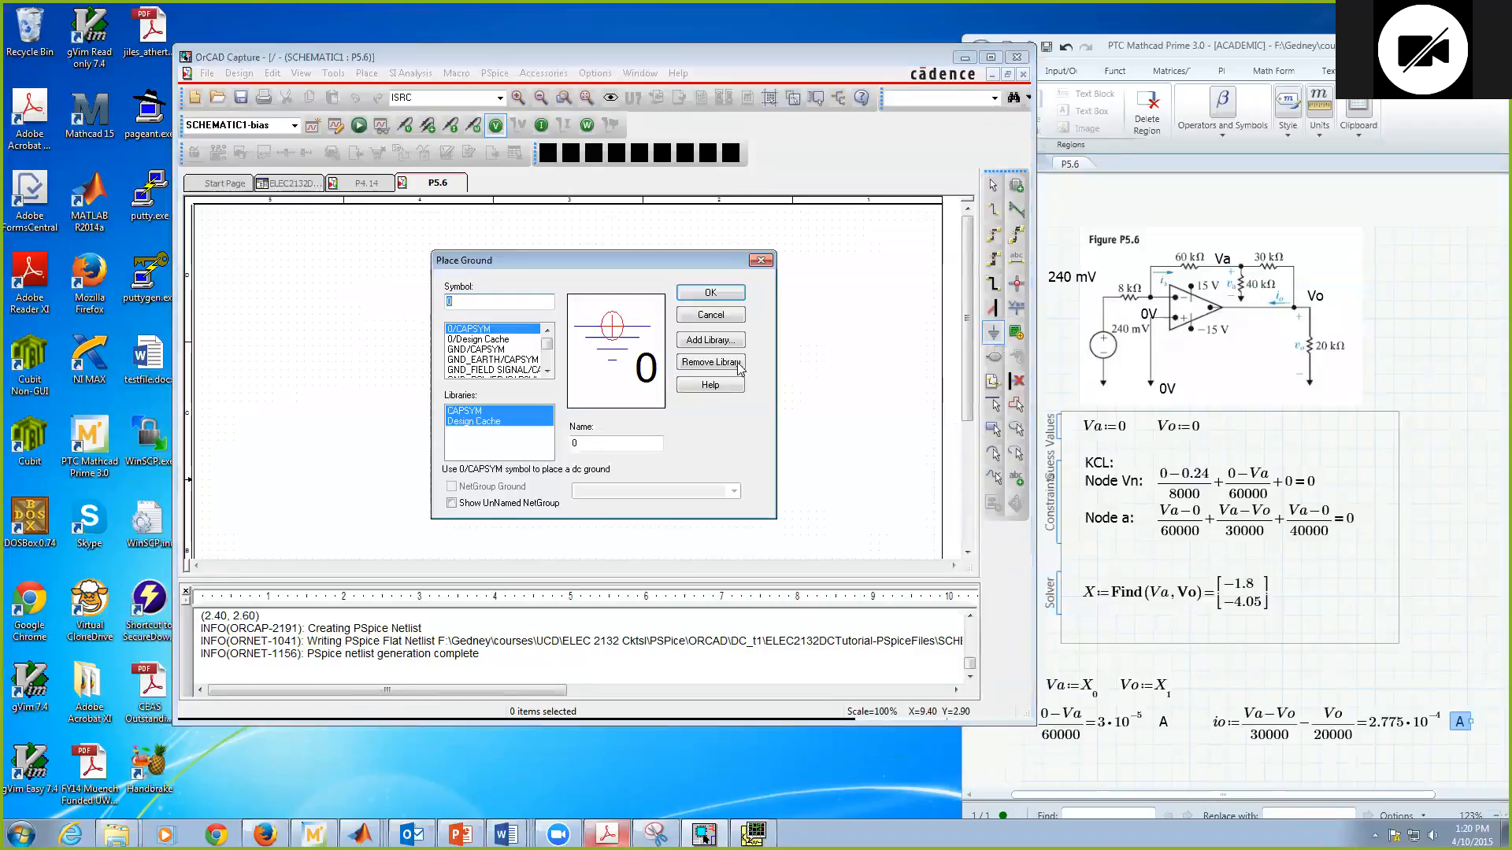
pyautogui.click(703, 294)
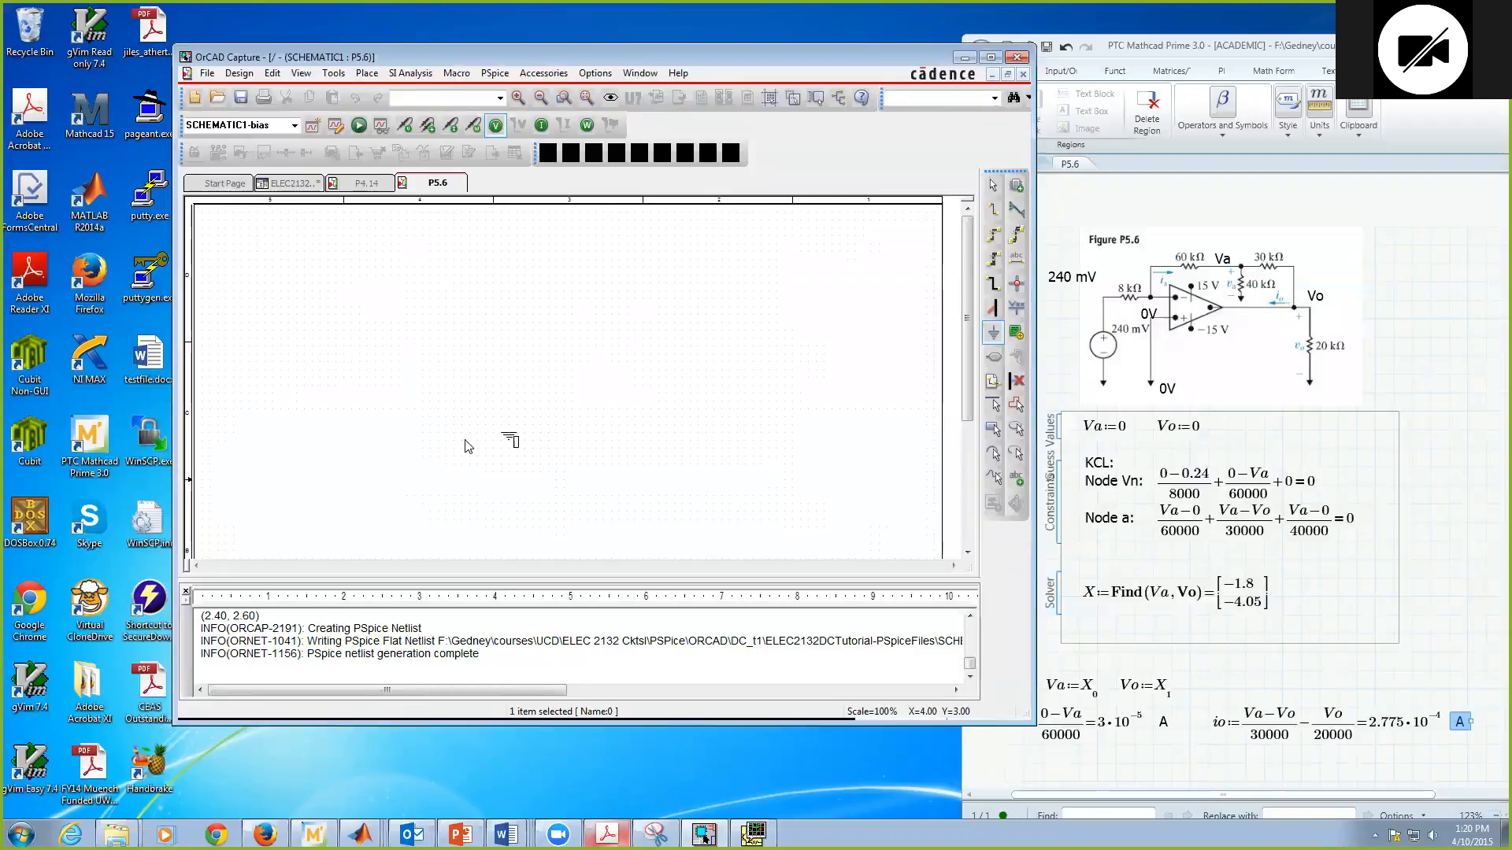
pyautogui.click(470, 441)
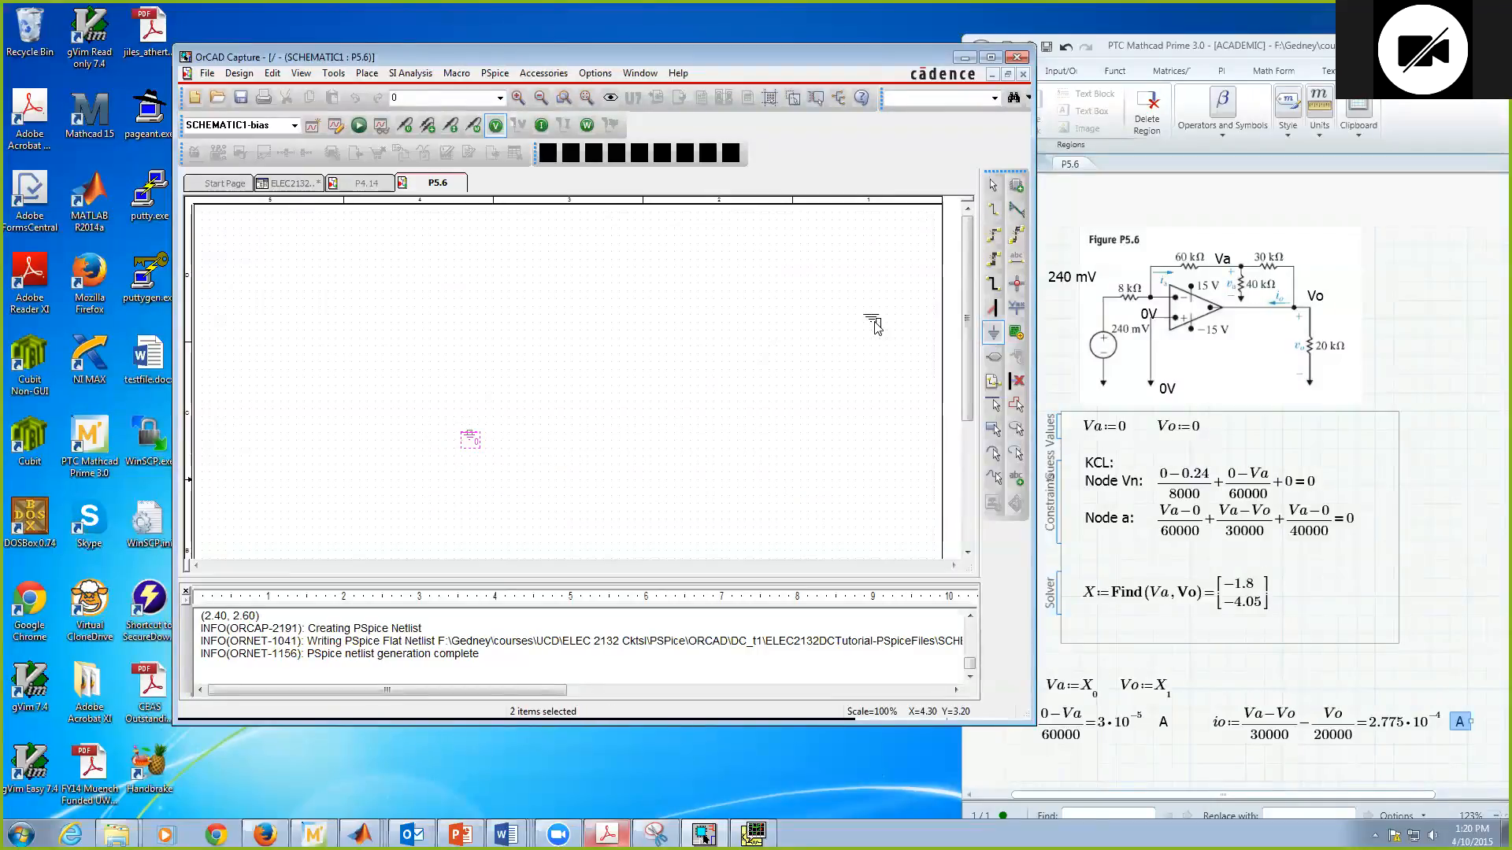
pyautogui.click(994, 186)
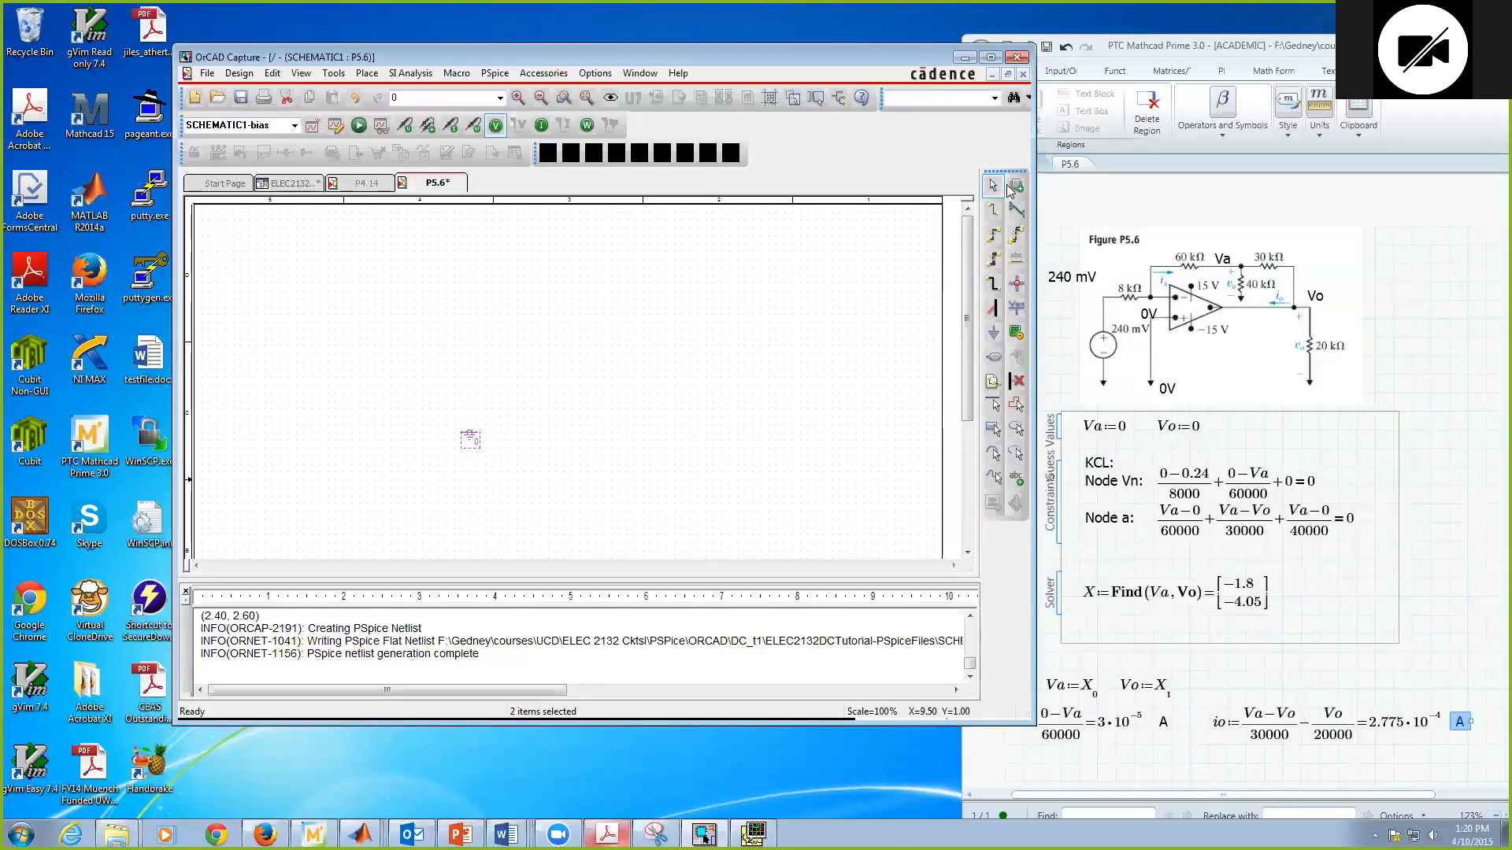
# Step: Place one OPAMP part from the ANALOG library just above the ground symbol
pyautogui.click(1016, 191)
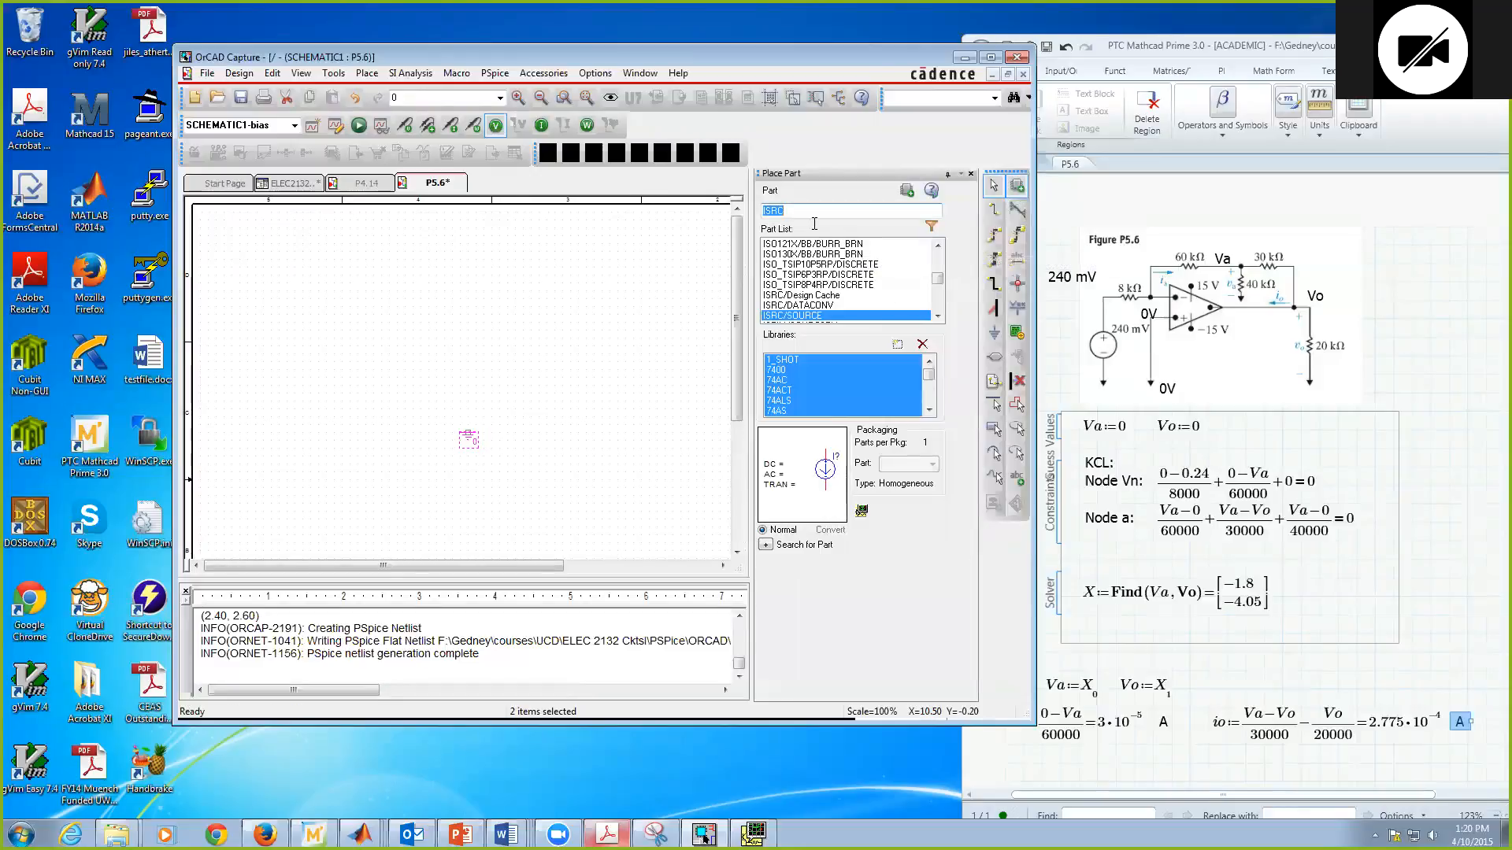
pyautogui.write('op')
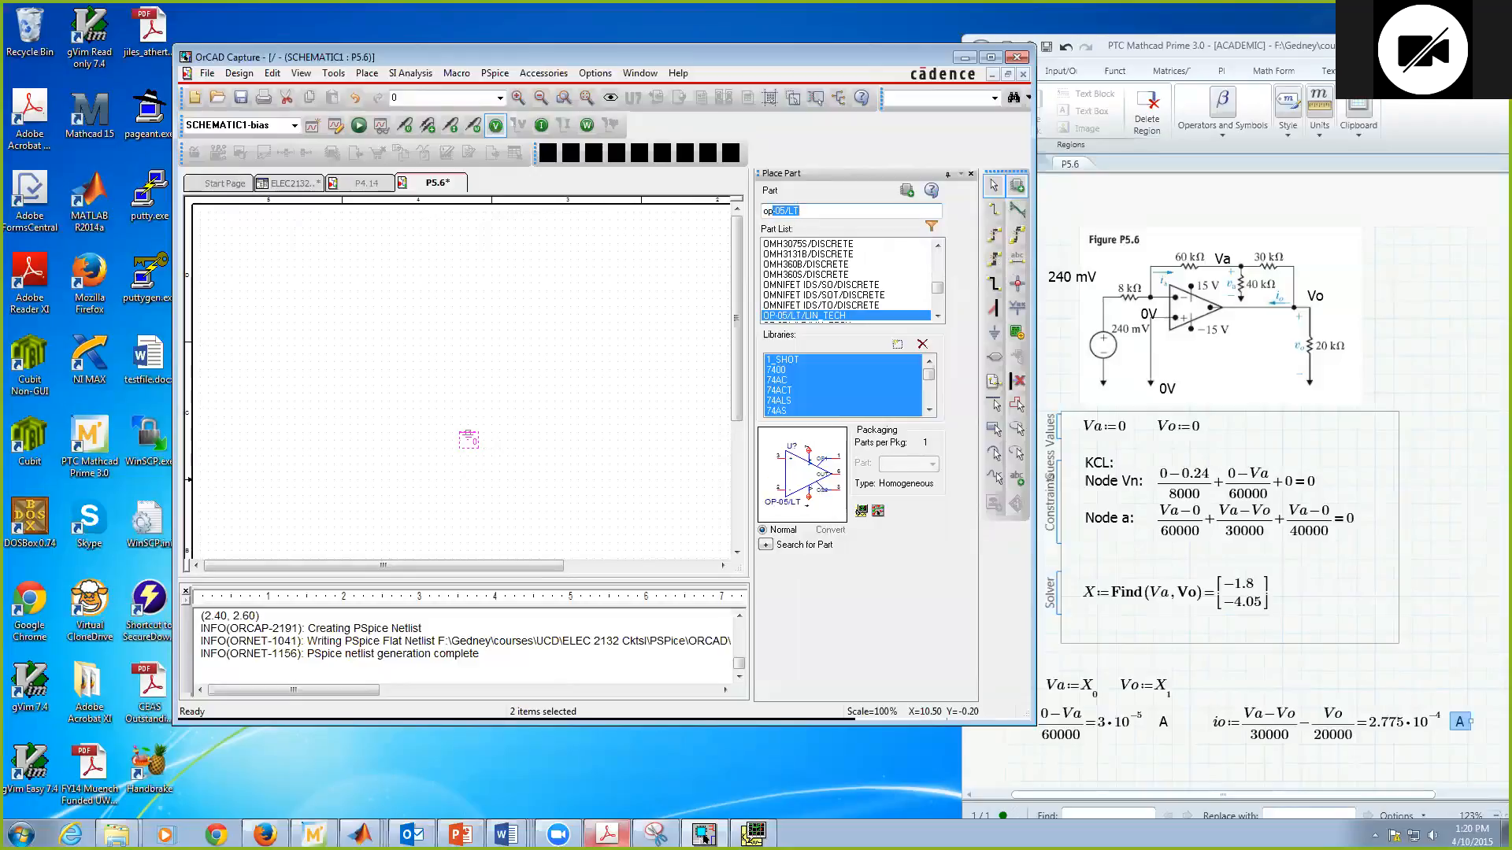
pyautogui.write('amp')
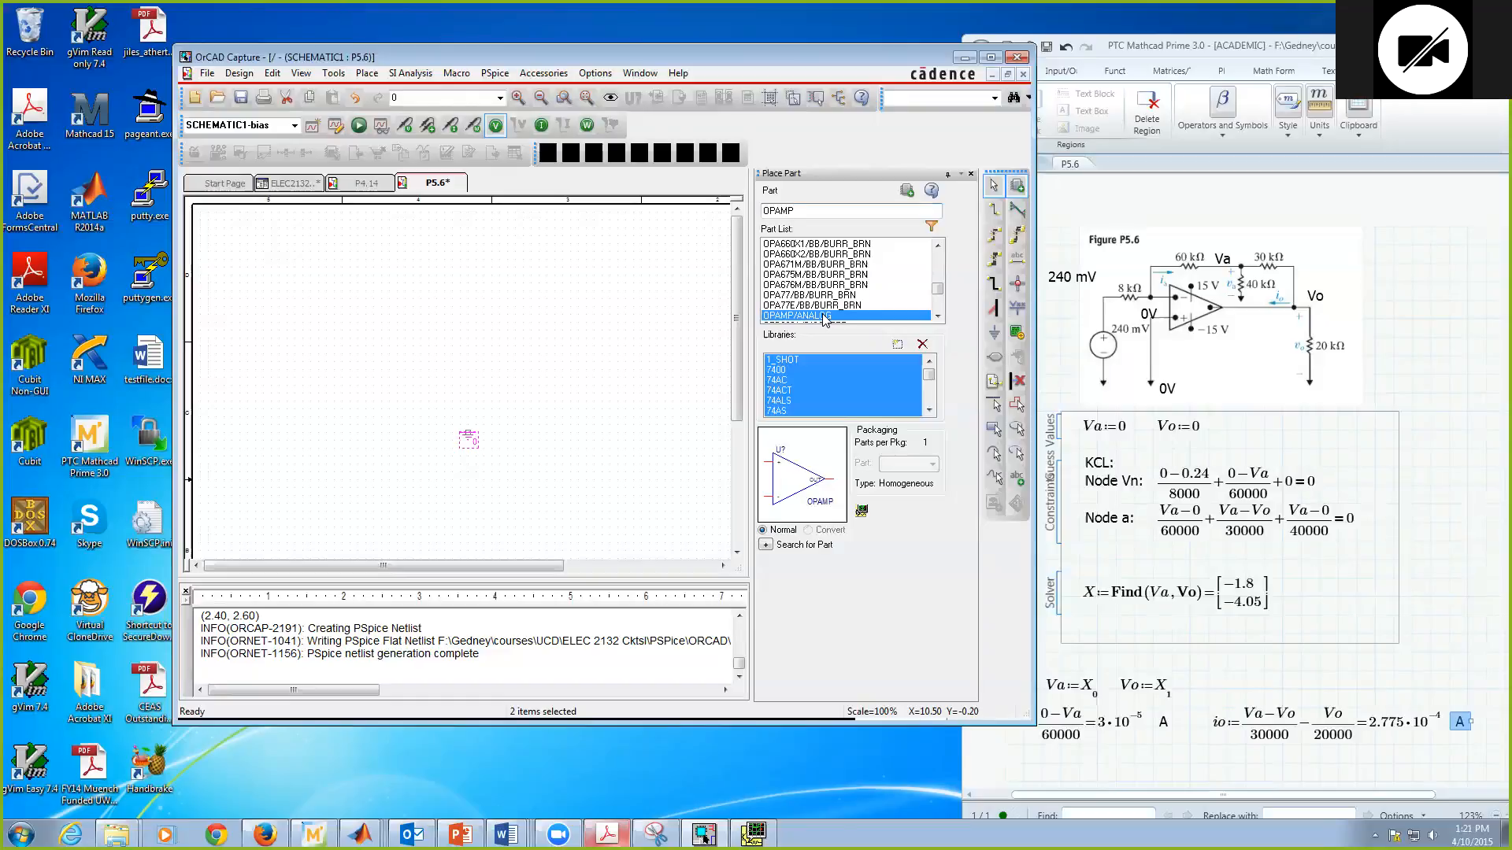
pyautogui.doubleClick(824, 318)
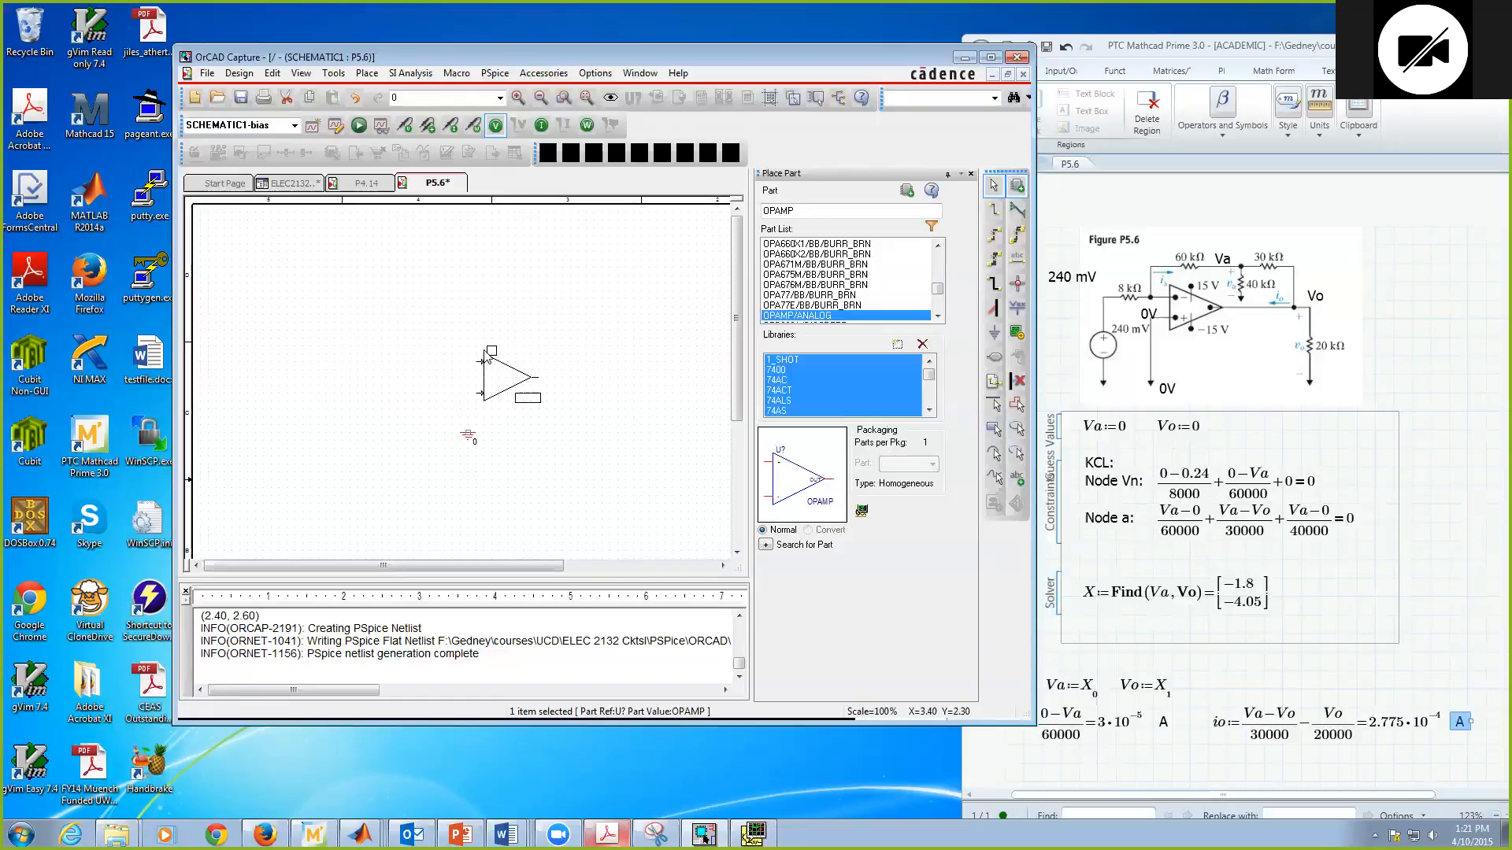
pyautogui.click(469, 340)
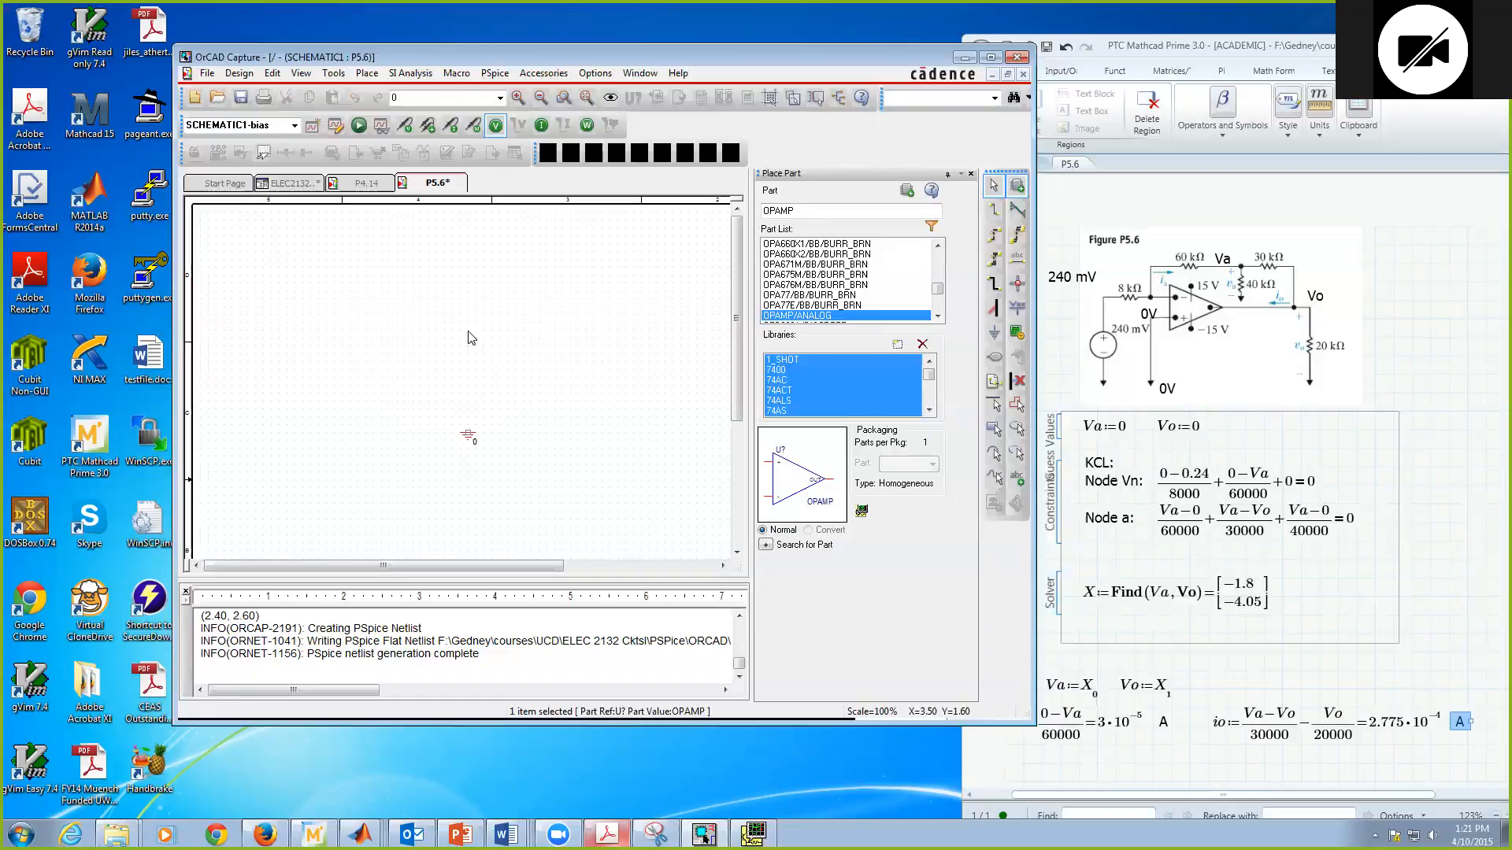
pyautogui.press('Escape')
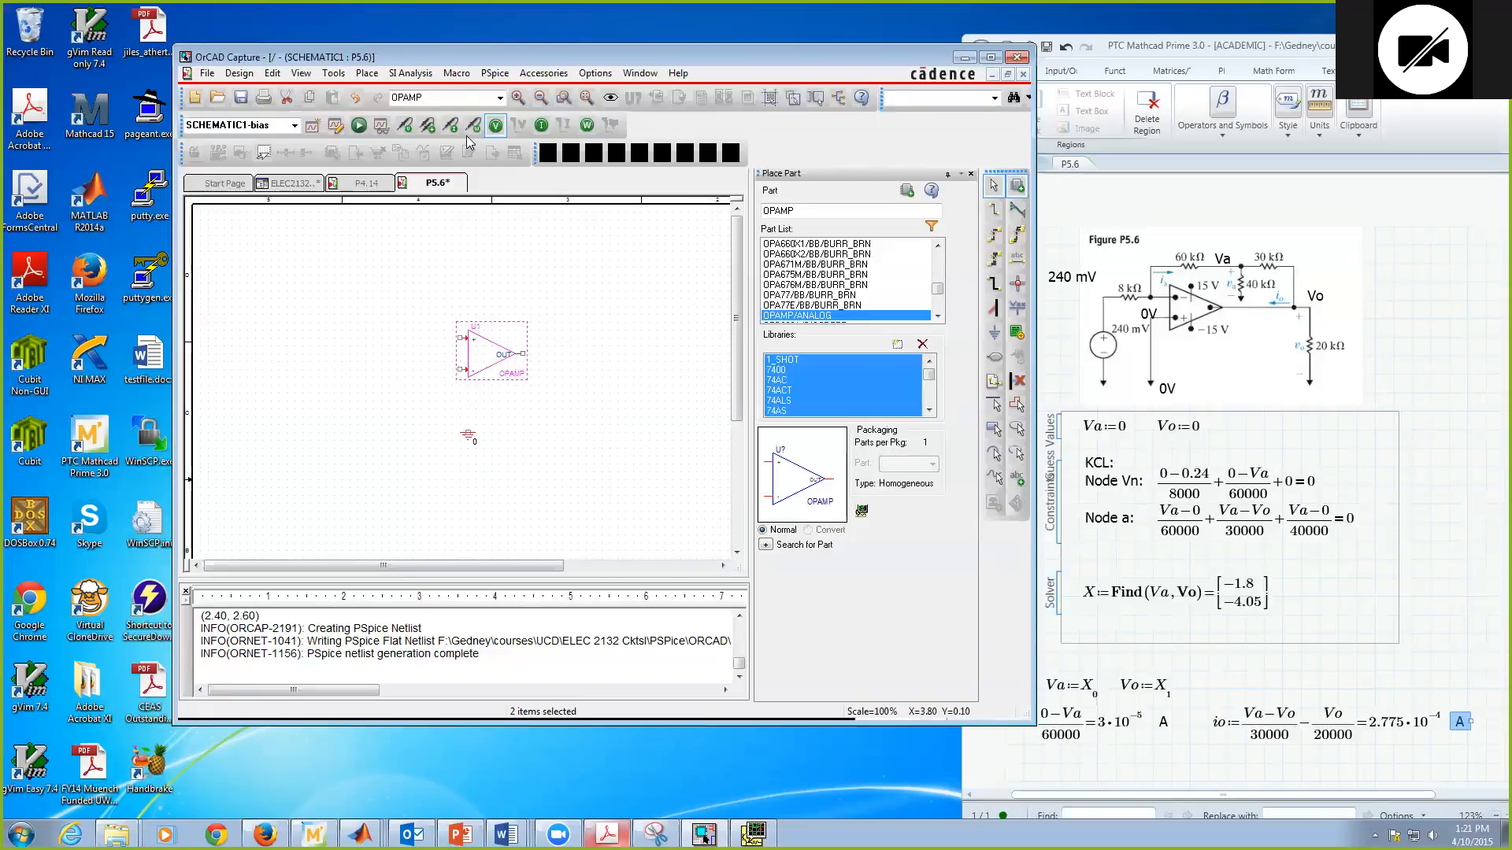
# Step: Mirror the op-amp vertically so its inverting input is on top, and shift it slightly right of the ground symbol
pyautogui.click(518, 97)
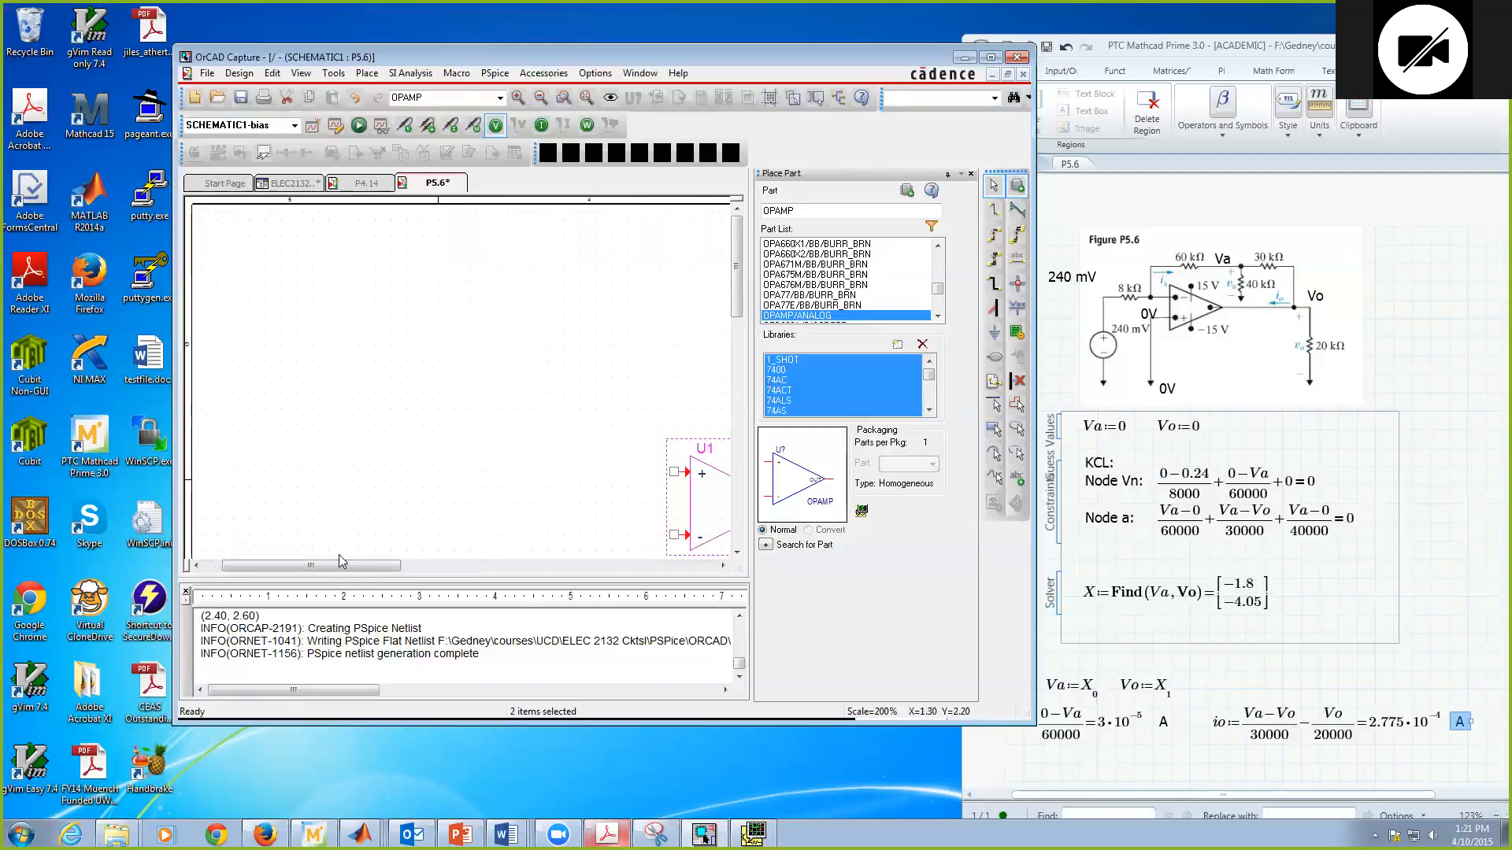
pyautogui.moveTo(358, 566); pyautogui.dragTo(466, 563)
pyautogui.moveTo(737, 280); pyautogui.dragTo(737, 323)
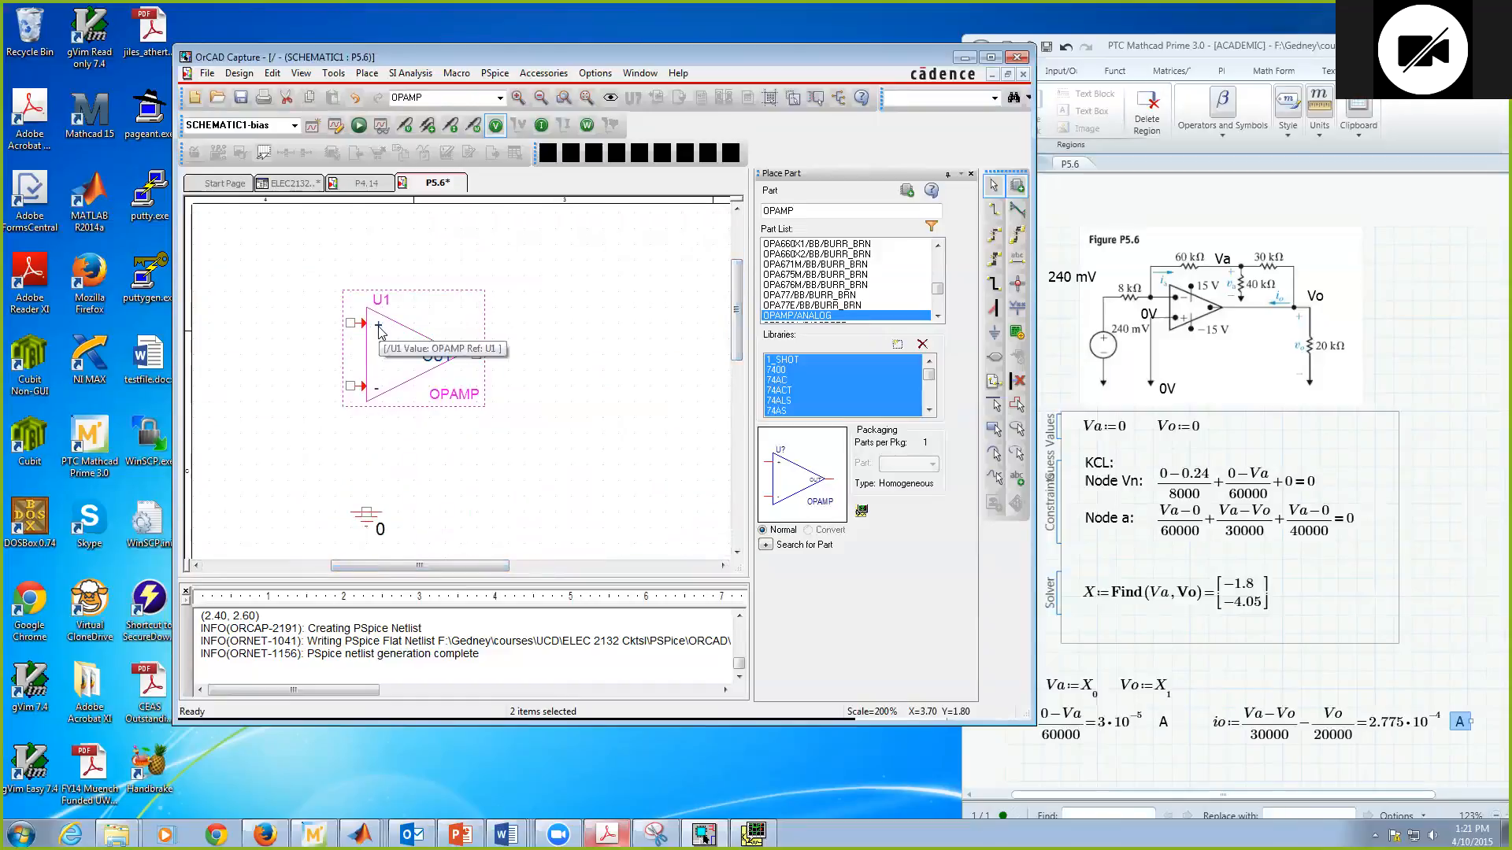
pyautogui.click(417, 443)
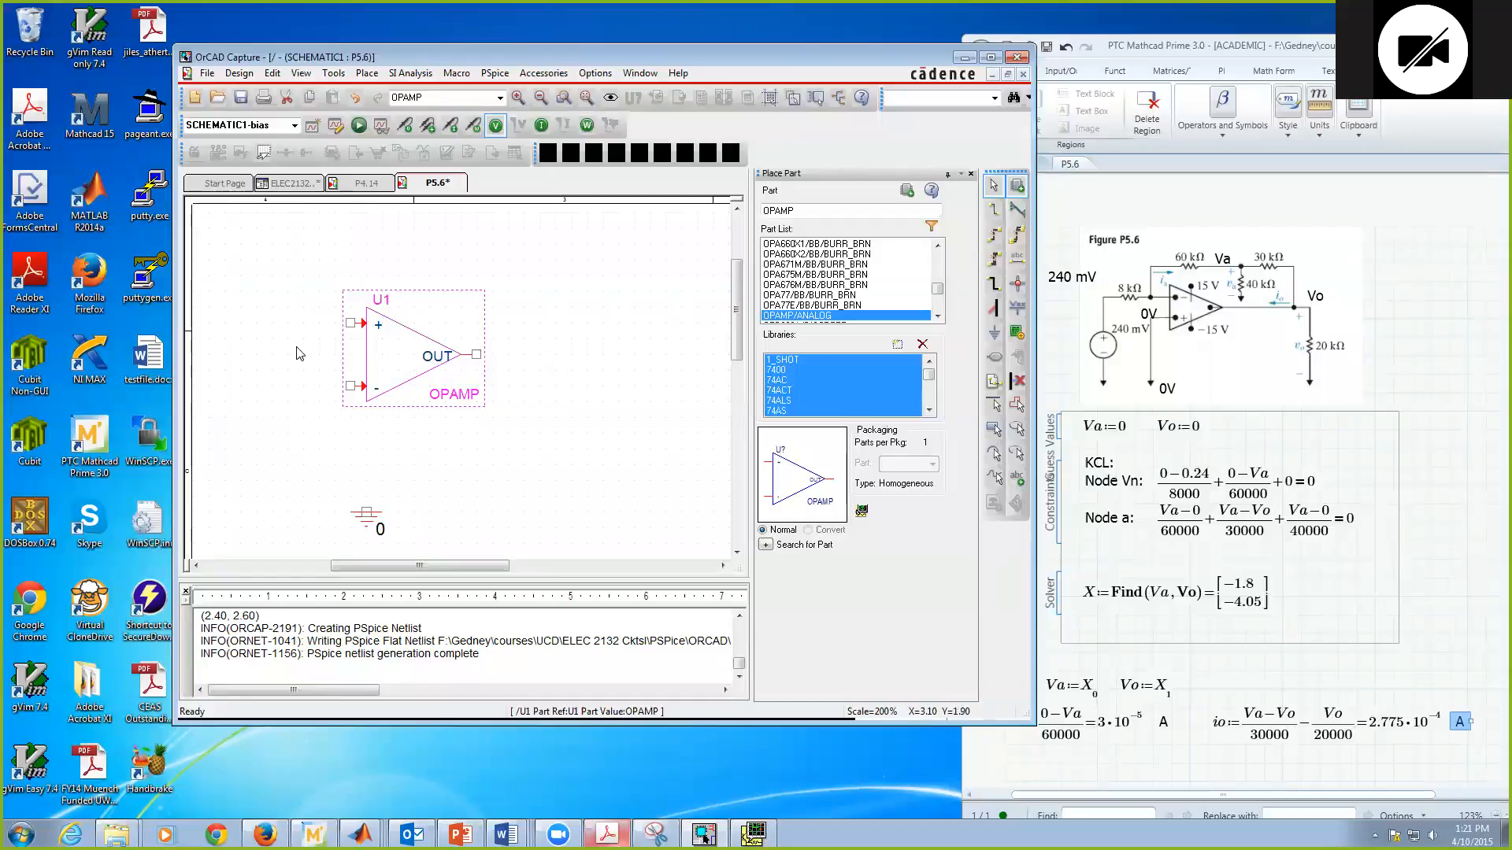
pyautogui.rightClick(380, 340)
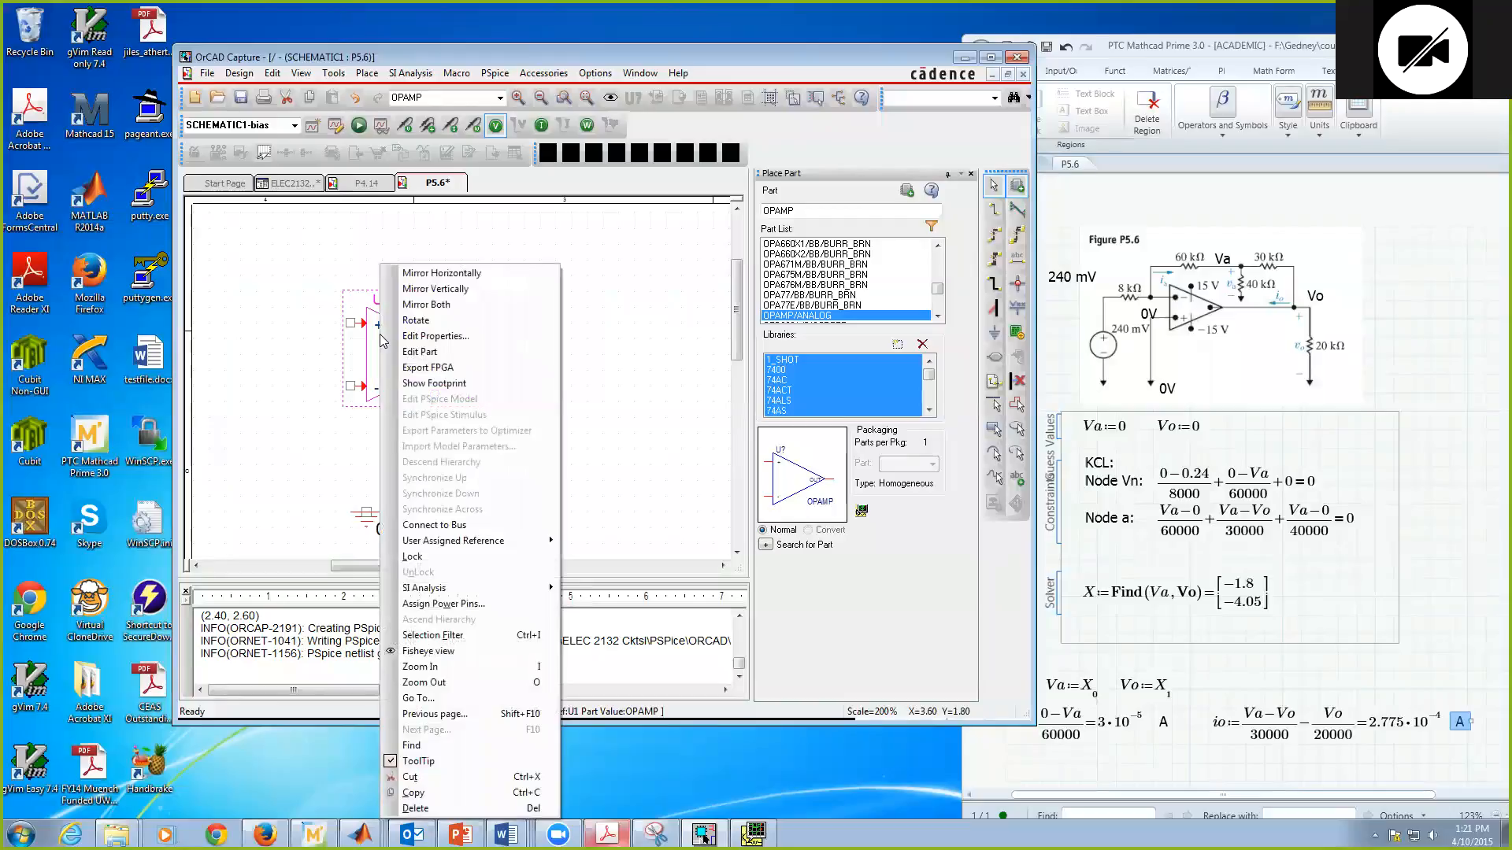
pyautogui.click(439, 289)
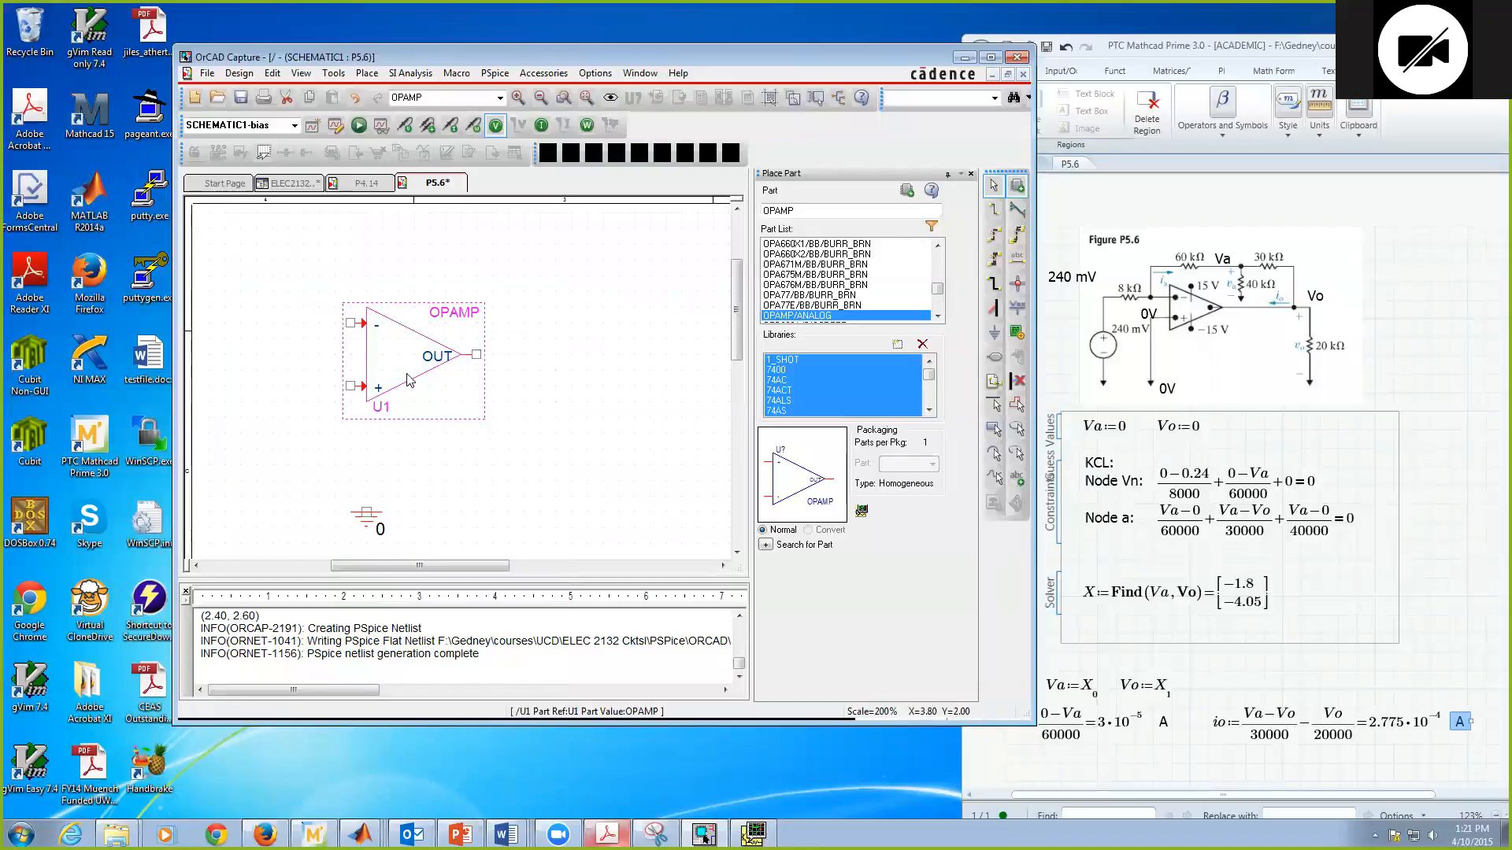
pyautogui.moveTo(412, 364); pyautogui.dragTo(428, 364)
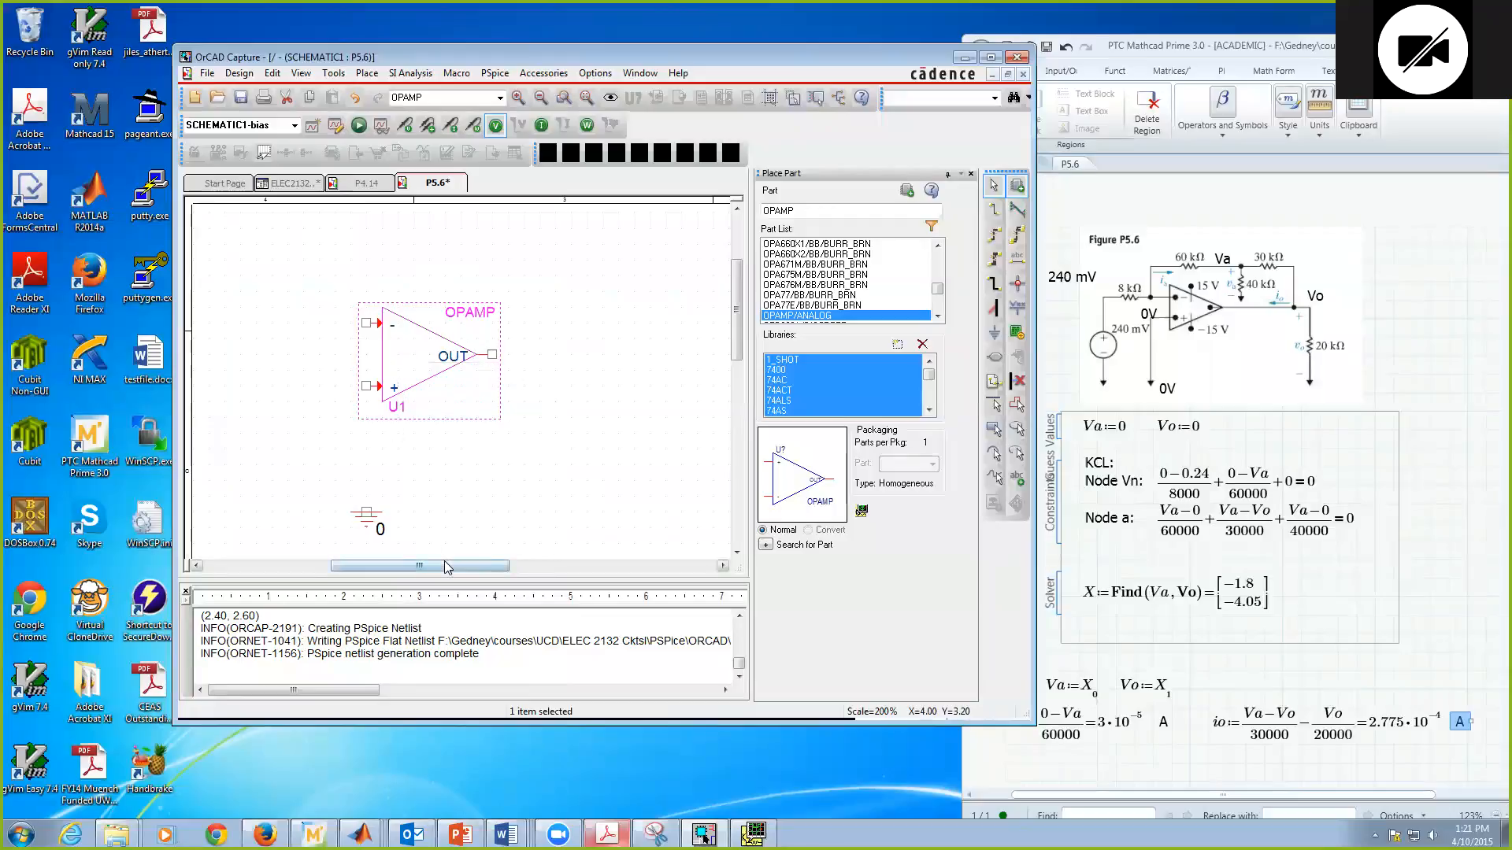
# Step: Place a horizontal resistor R to the left of the op-amp, level with its inverting input
pyautogui.moveTo(447, 567); pyautogui.dragTo(413, 568)
pyautogui.click(370, 451)
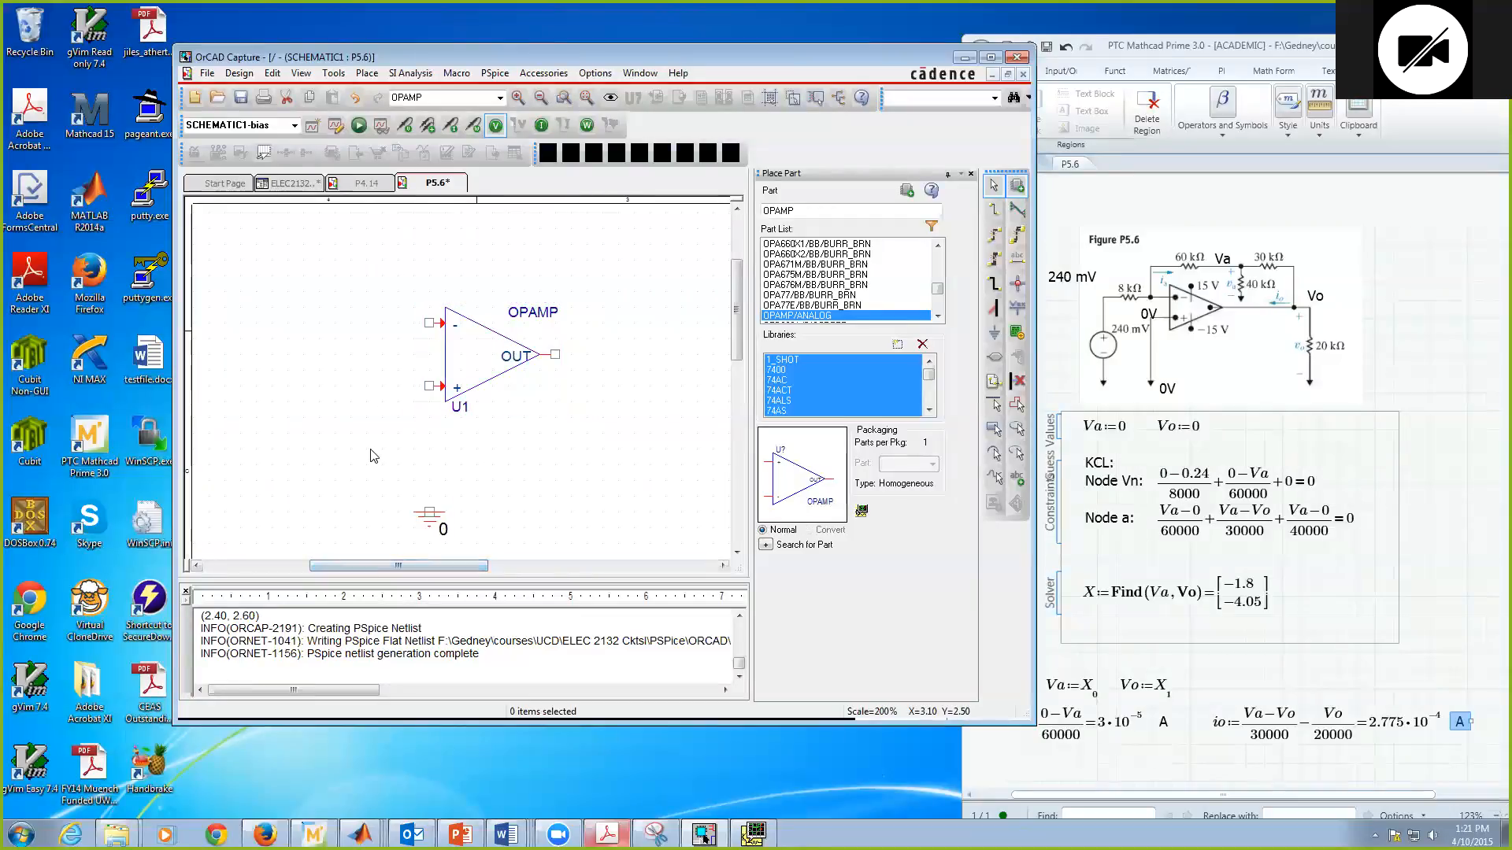
pyautogui.moveTo(808, 211); pyautogui.dragTo(753, 209)
pyautogui.write('R')
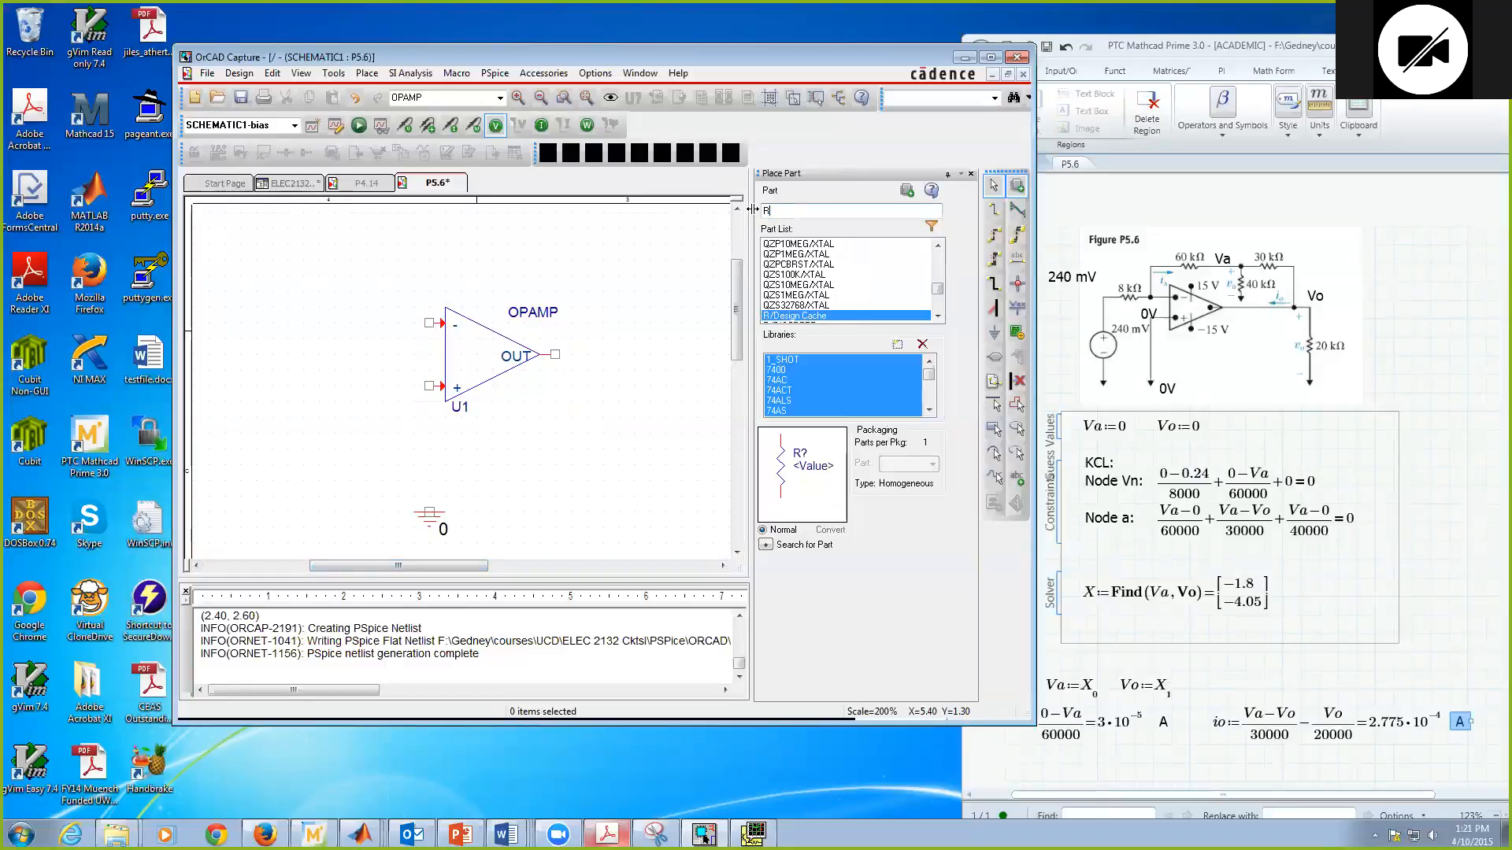
pyautogui.press('Return')
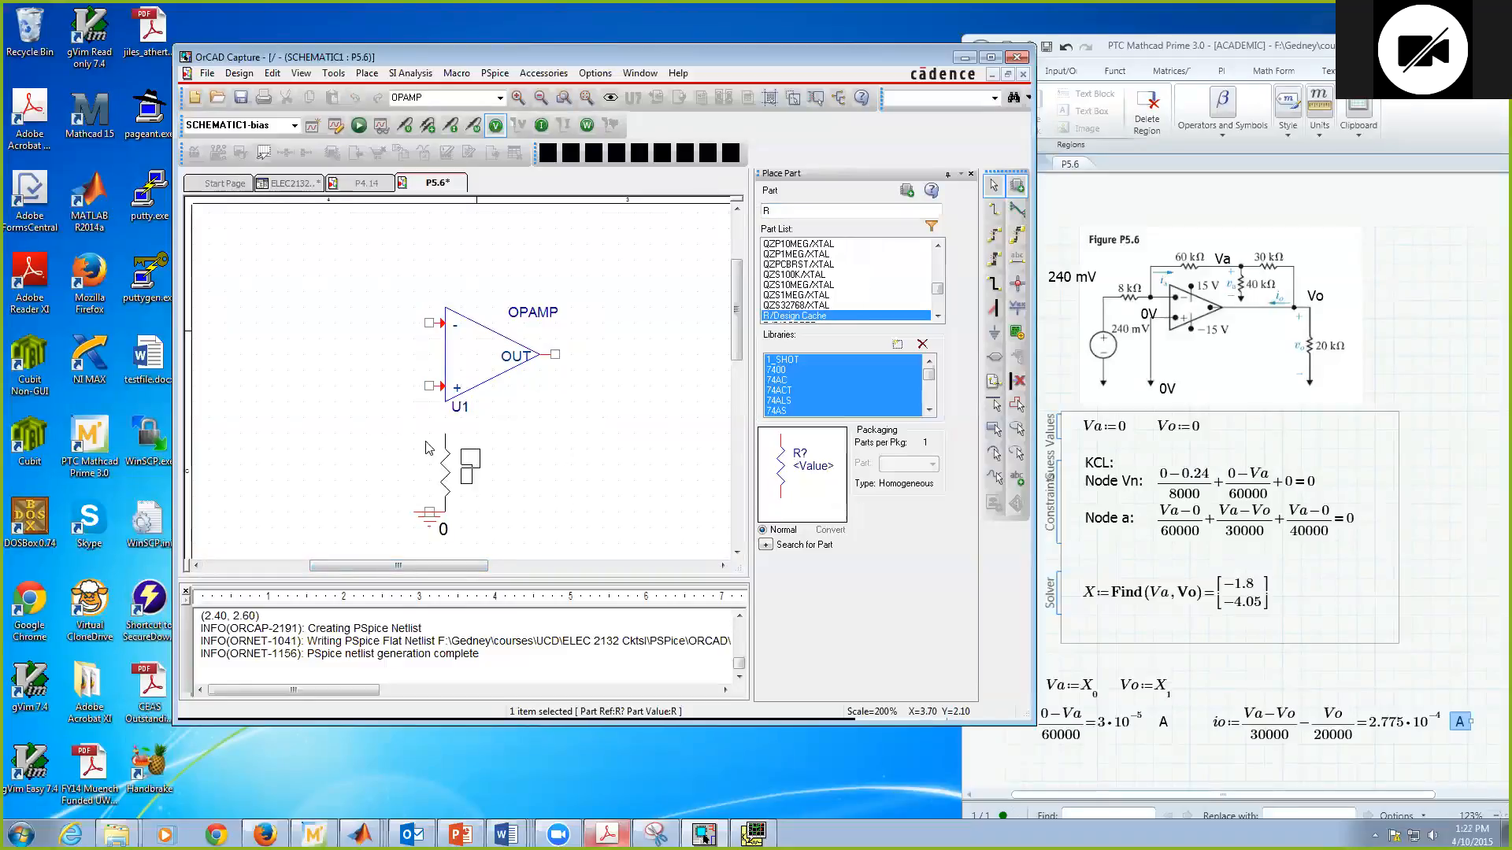
pyautogui.press('r')
pyautogui.click(289, 314)
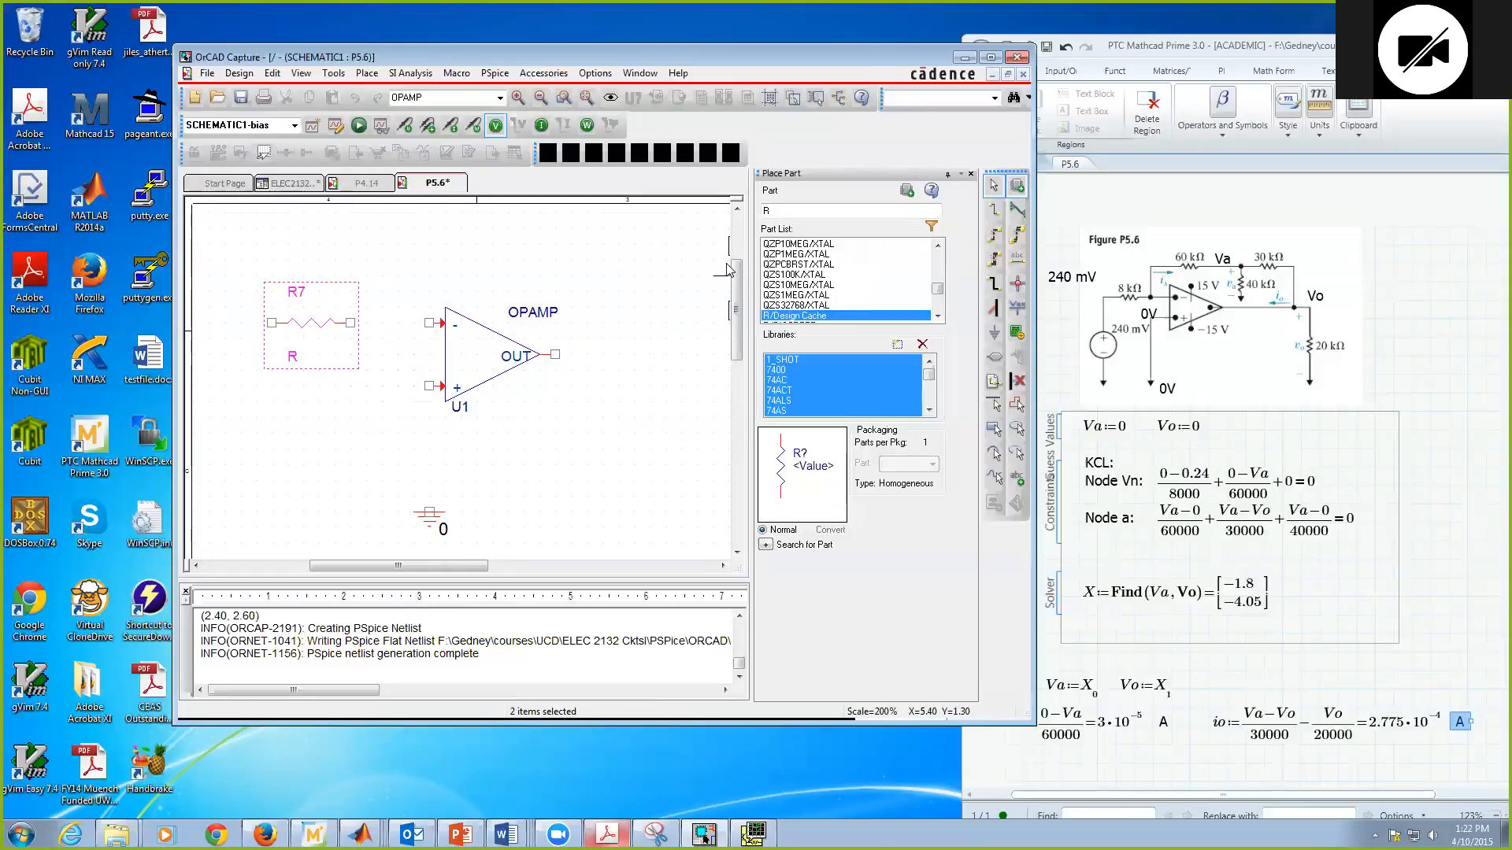
# Step: Place two horizontal resistors side by side above the op-amp and a vertical one hanging from the right resistor's left end
pyautogui.scroll(3, 727, 268)
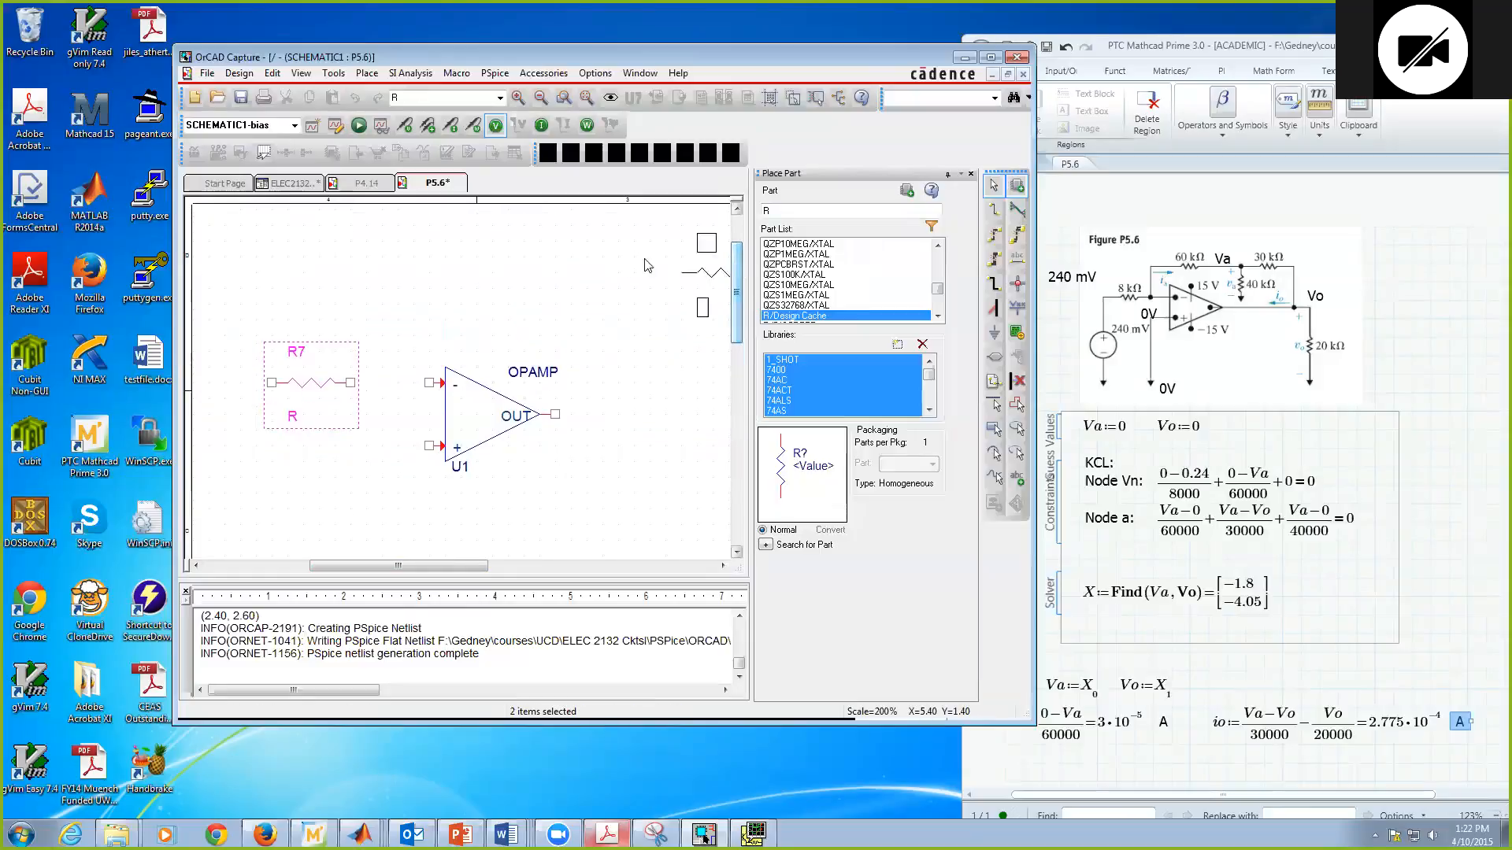
pyautogui.click(454, 257)
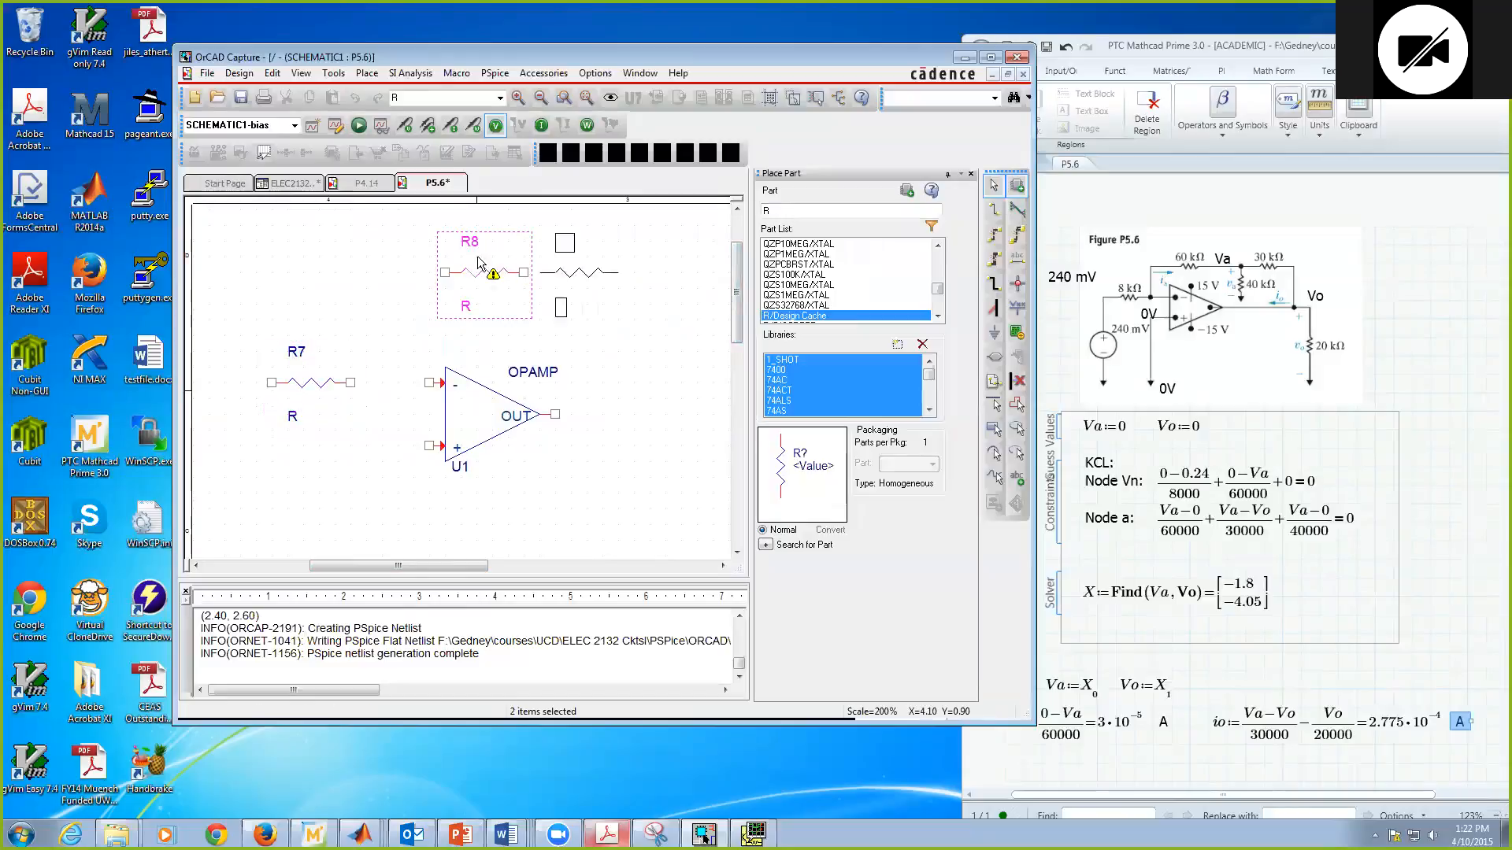
pyautogui.click(594, 266)
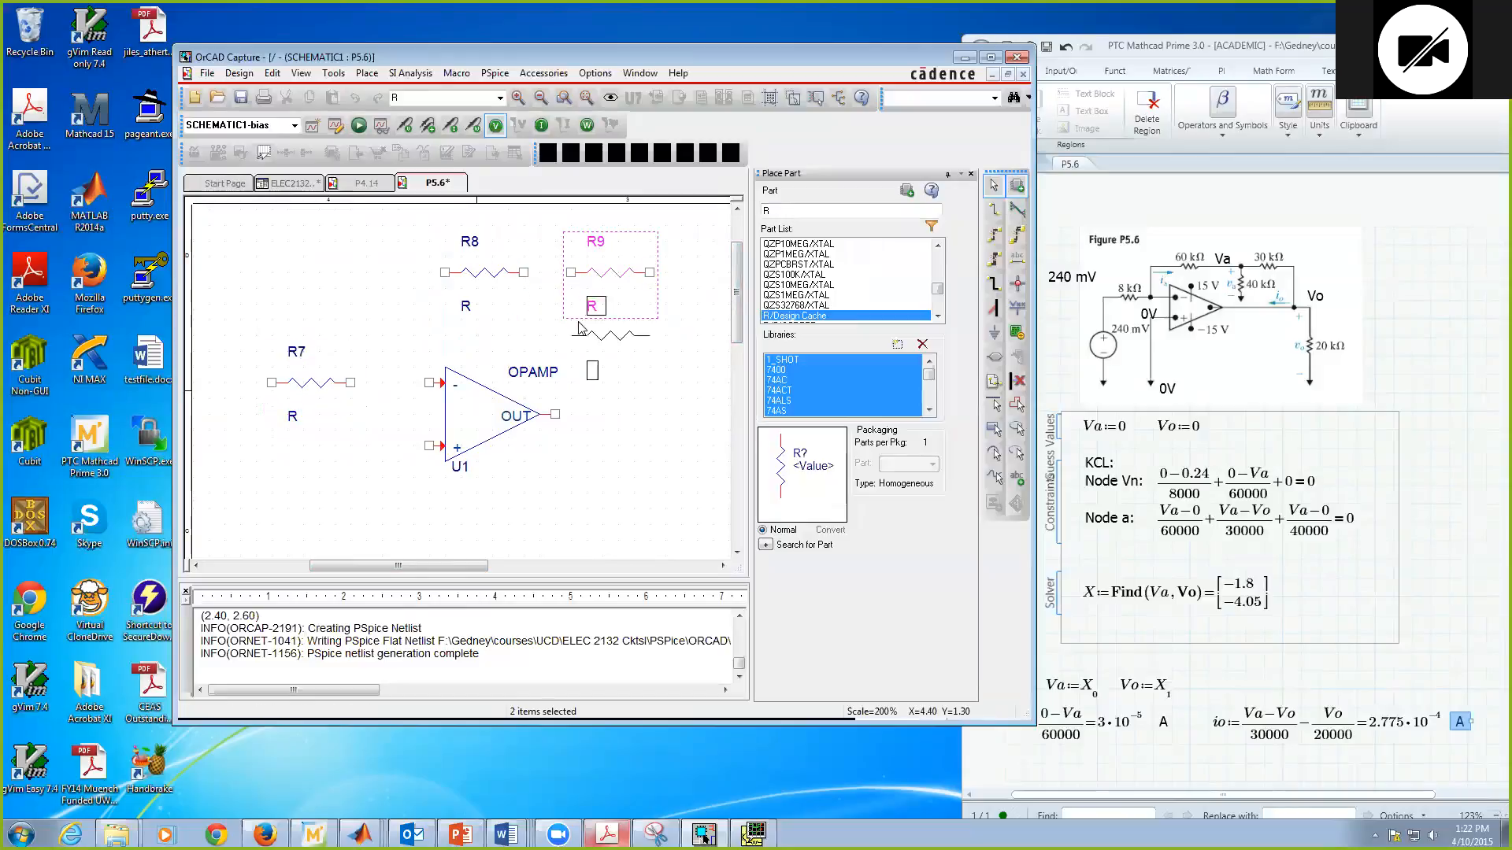
pyautogui.press('r')
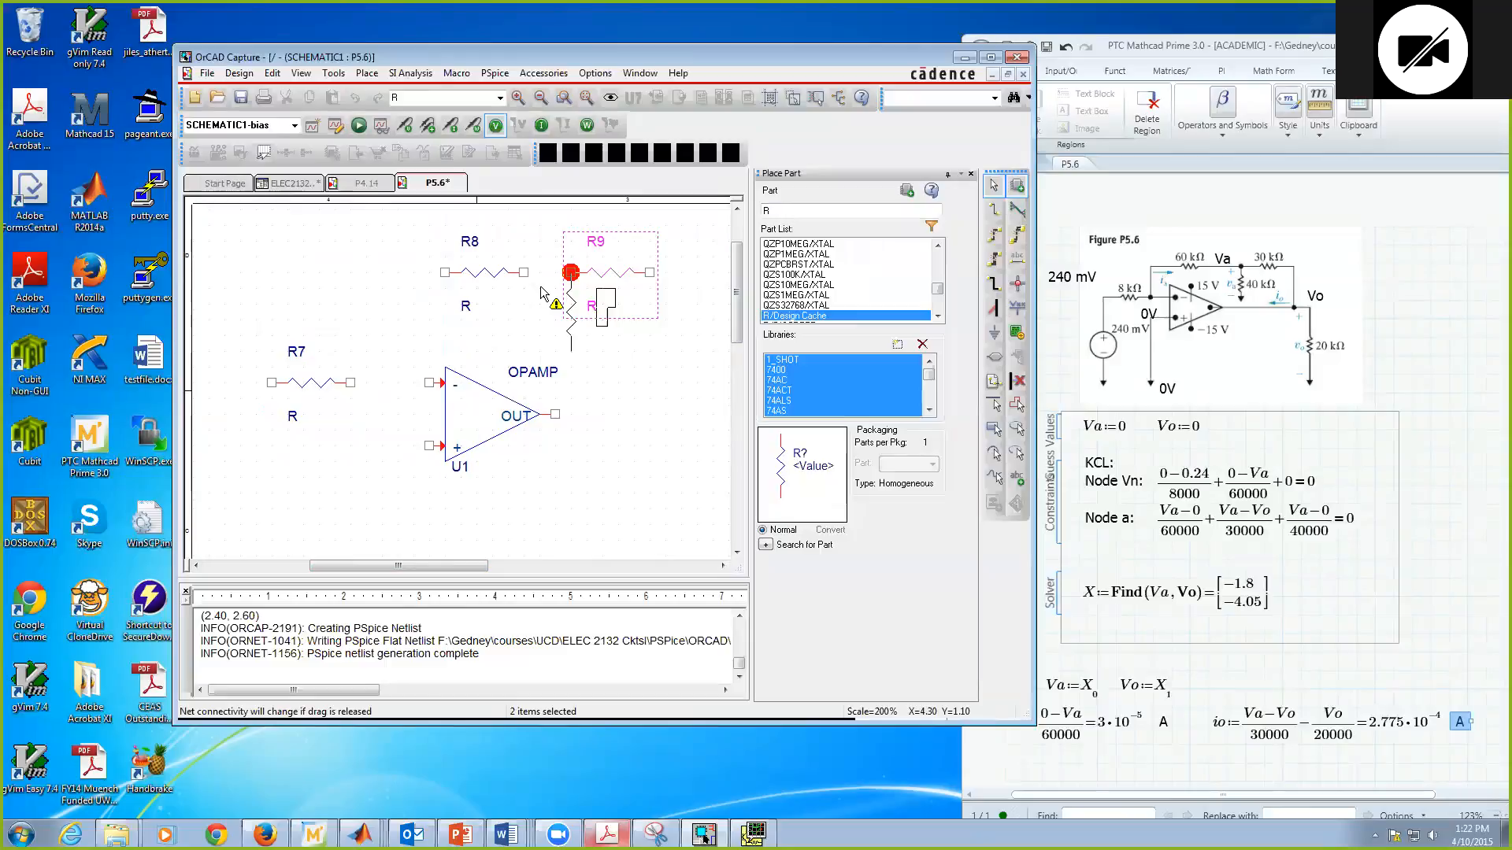
pyautogui.click(550, 293)
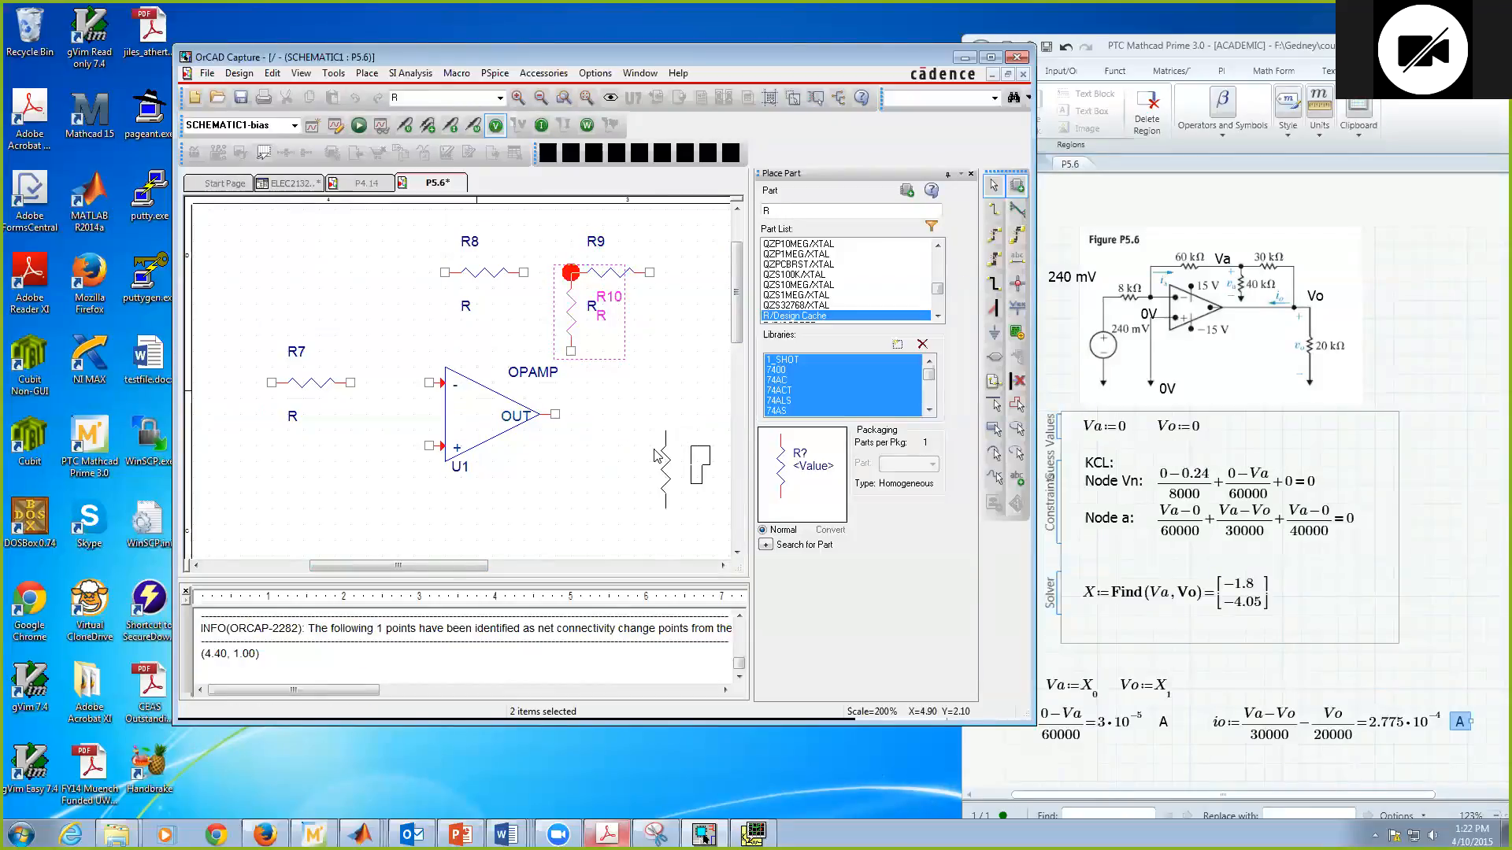
# Step: Place a vertical resistor R to the lower right of the op-amp output and enlarge the schematic window
pyautogui.click(654, 455)
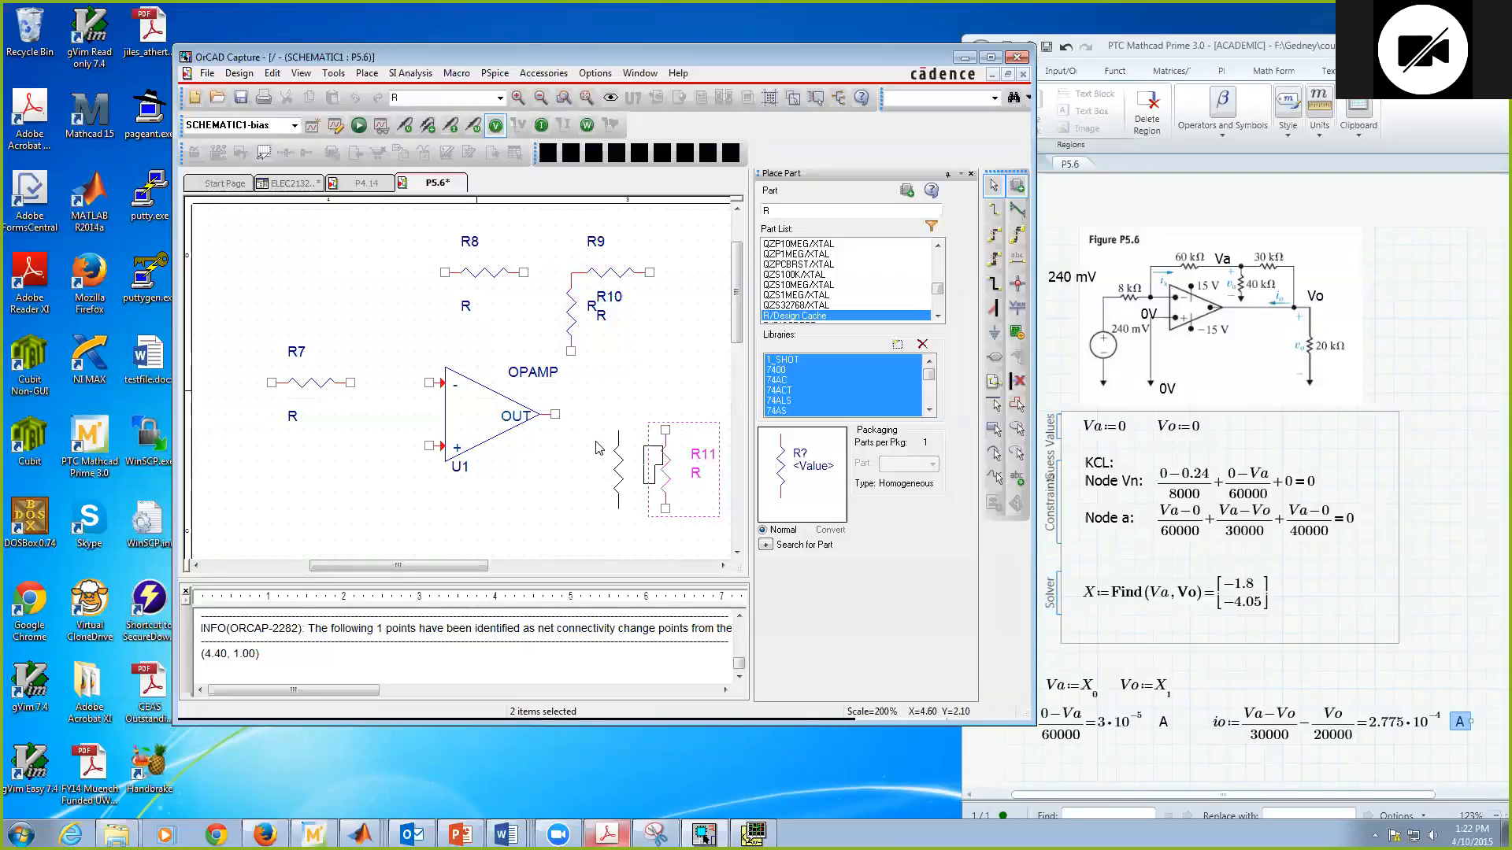
pyautogui.moveTo(447, 574); pyautogui.dragTo(459, 575)
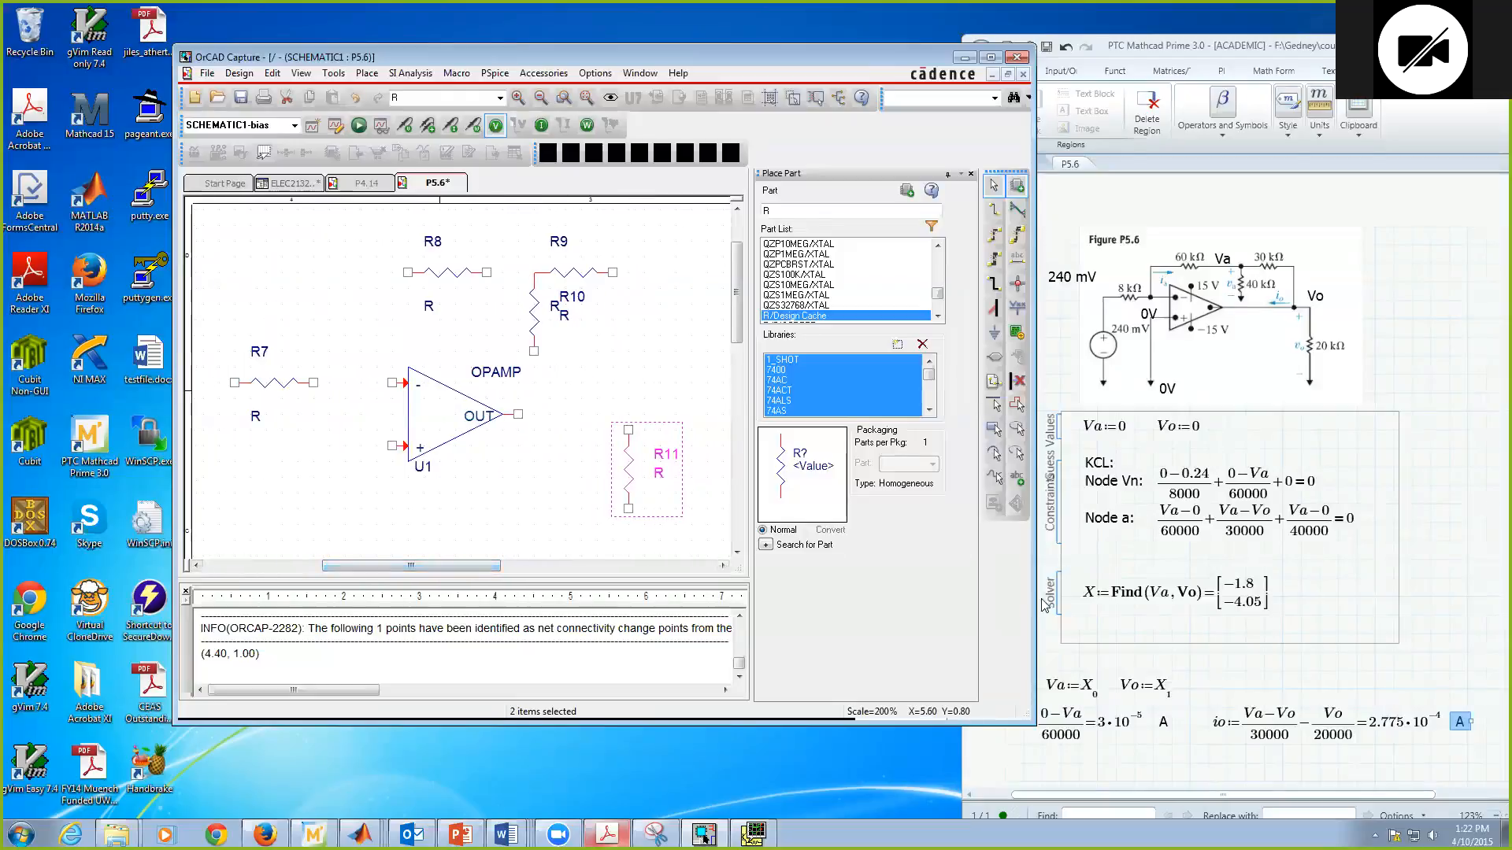
pyautogui.moveTo(1032, 716); pyautogui.dragTo(1155, 784)
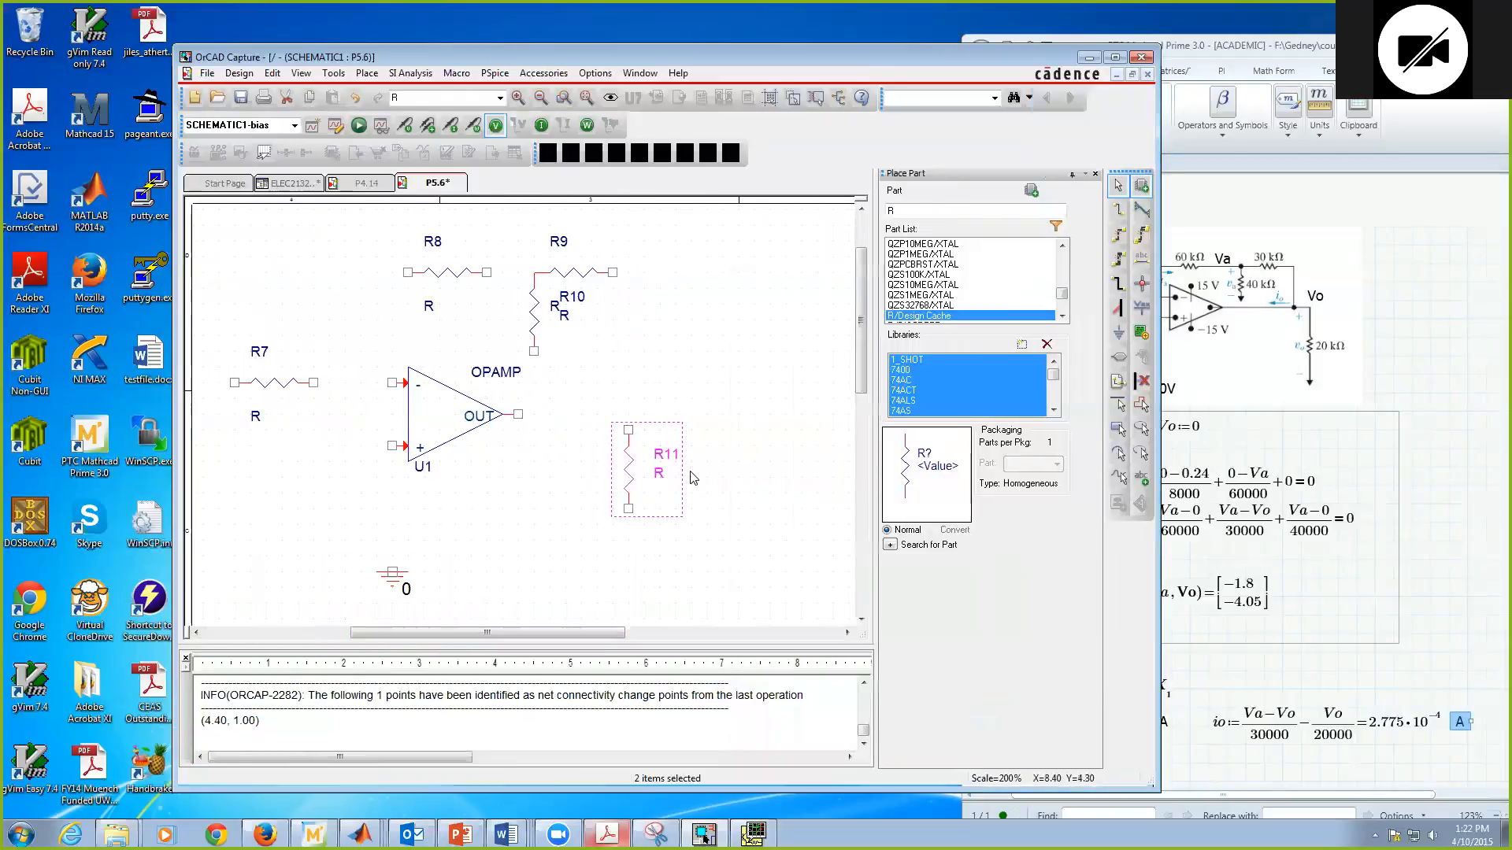
# Step: Place one VSRC part from the SOURCE library below and to the left of resistor R7
pyautogui.moveTo(456, 633); pyautogui.dragTo(417, 633)
pyautogui.doubleClick(888, 211)
pyautogui.write('VSRC')
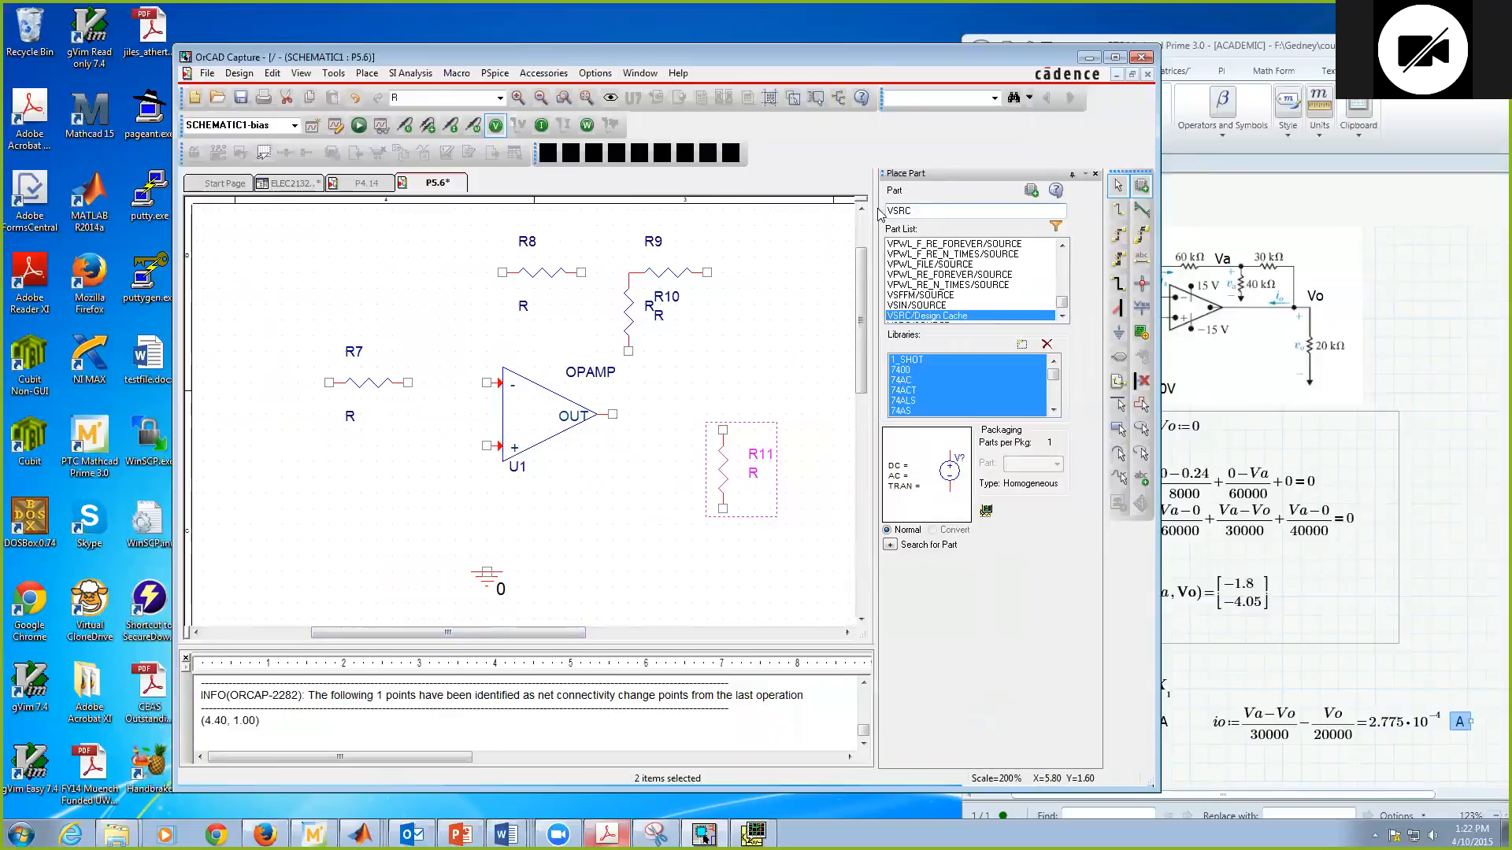
pyautogui.scroll(-1, 932, 321)
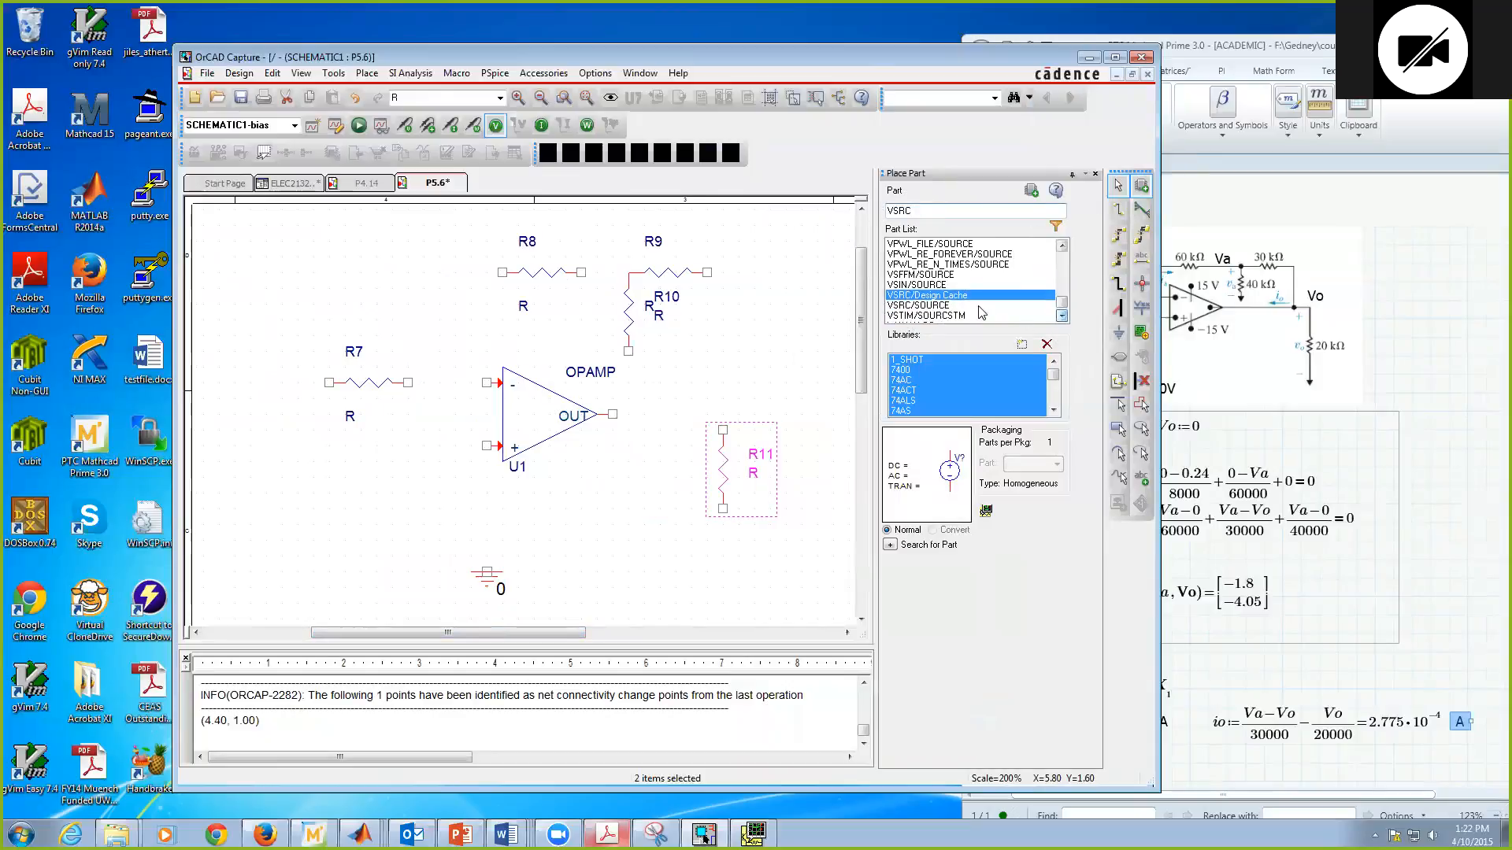
pyautogui.click(934, 307)
pyautogui.press('Up')
pyautogui.doubleClick(933, 306)
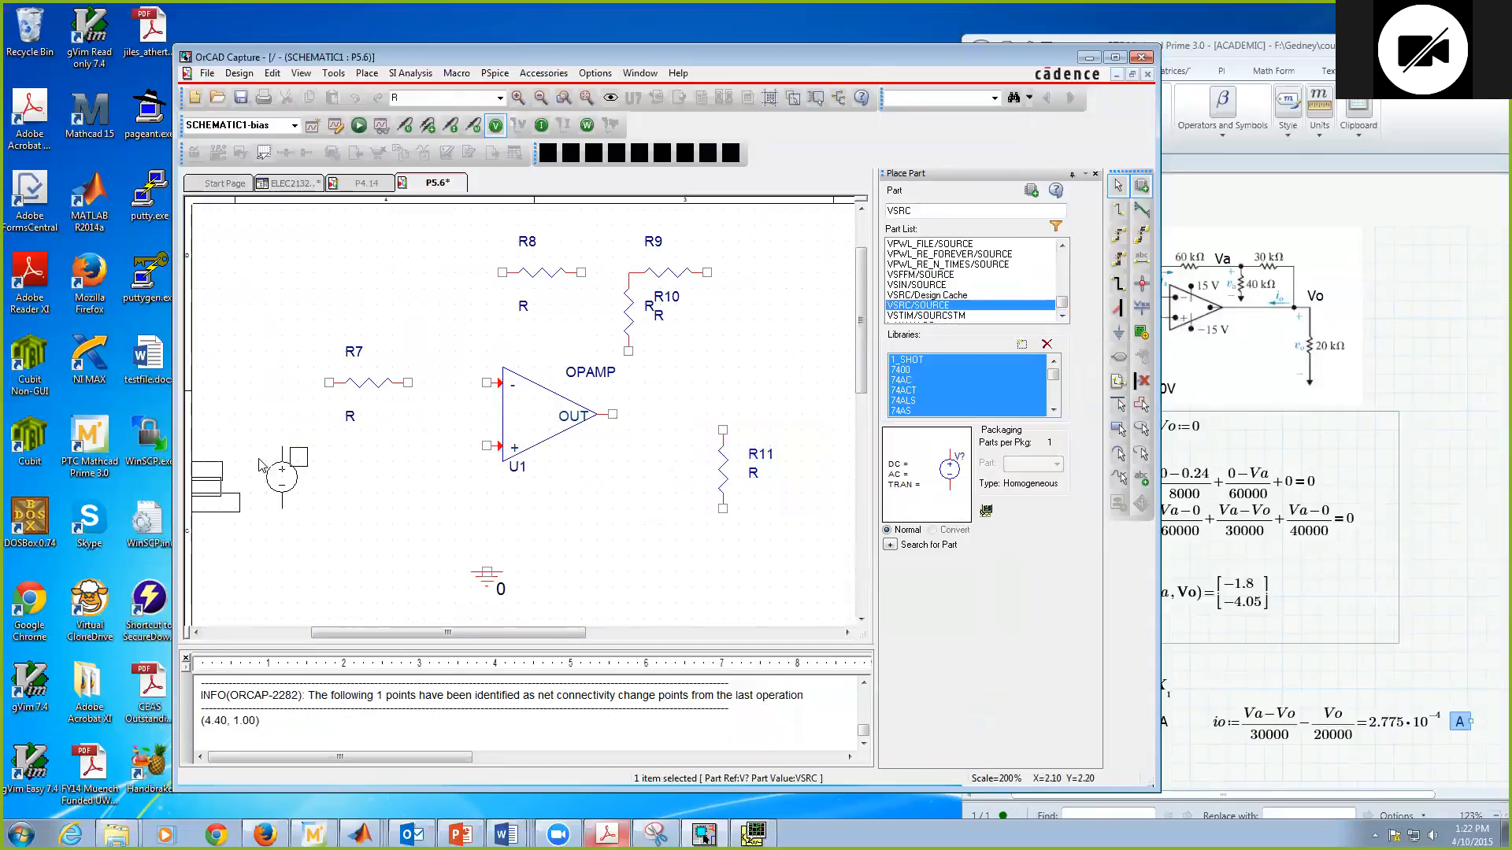
pyautogui.click(264, 450)
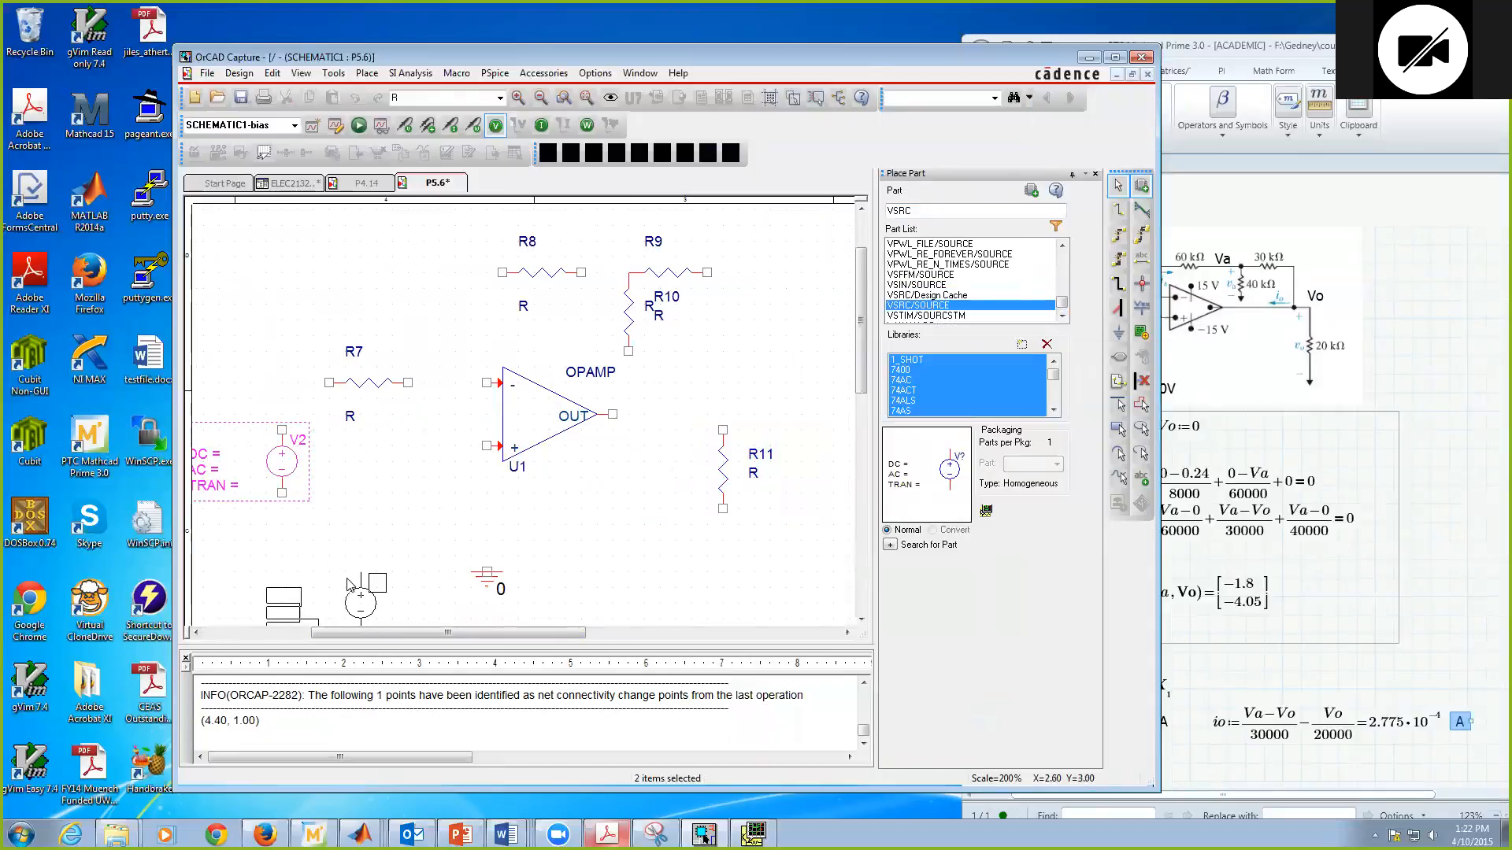
pyautogui.moveTo(434, 634); pyautogui.dragTo(422, 634)
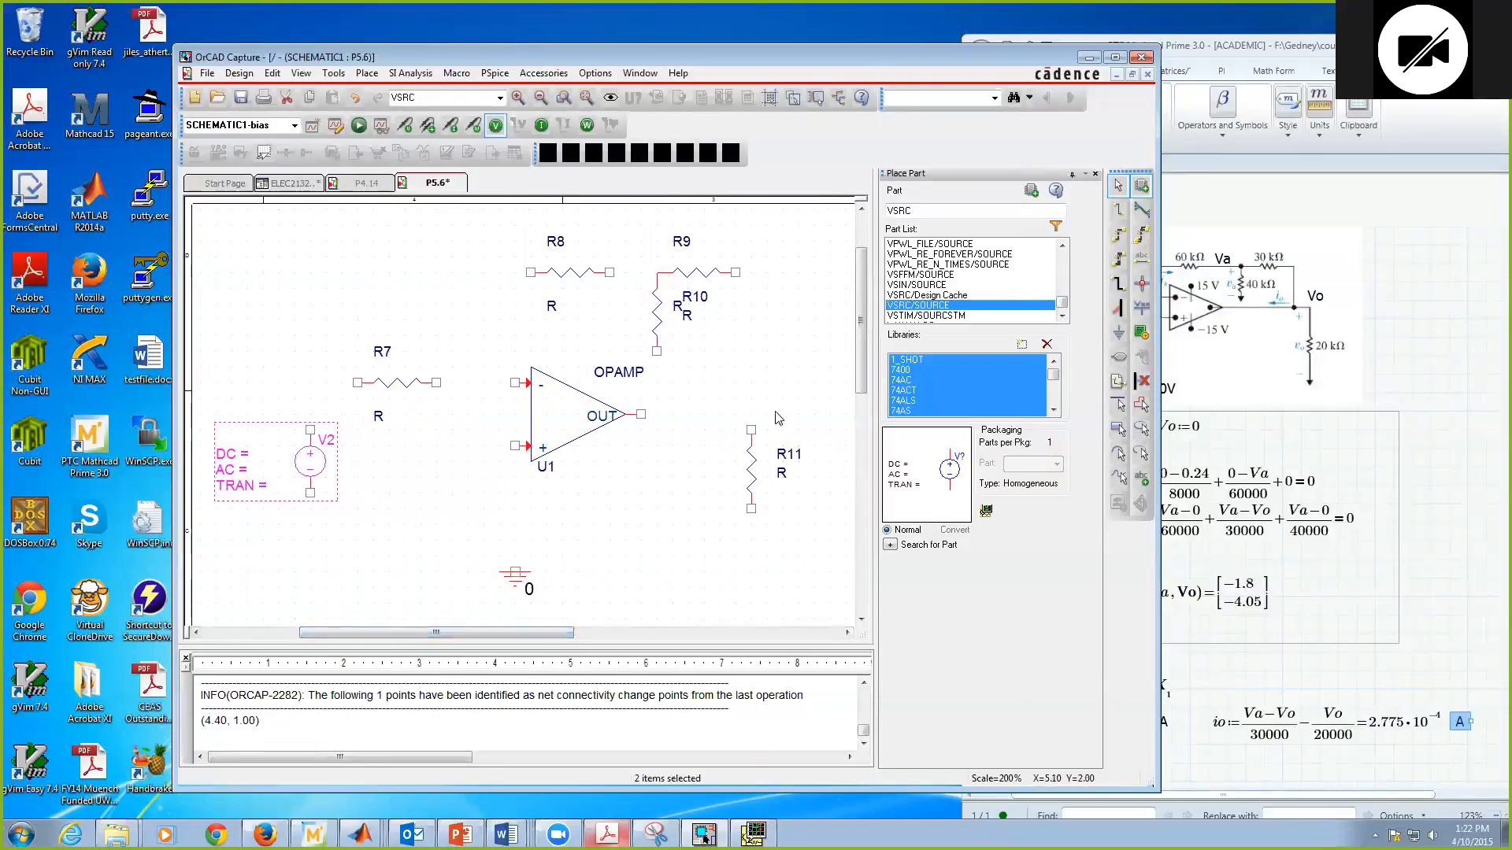
pyautogui.click(806, 345)
# Step: Wire the voltage source's positive terminal to R7's left end and R7's right end to the op-amp's inverting input
pyautogui.click(1117, 209)
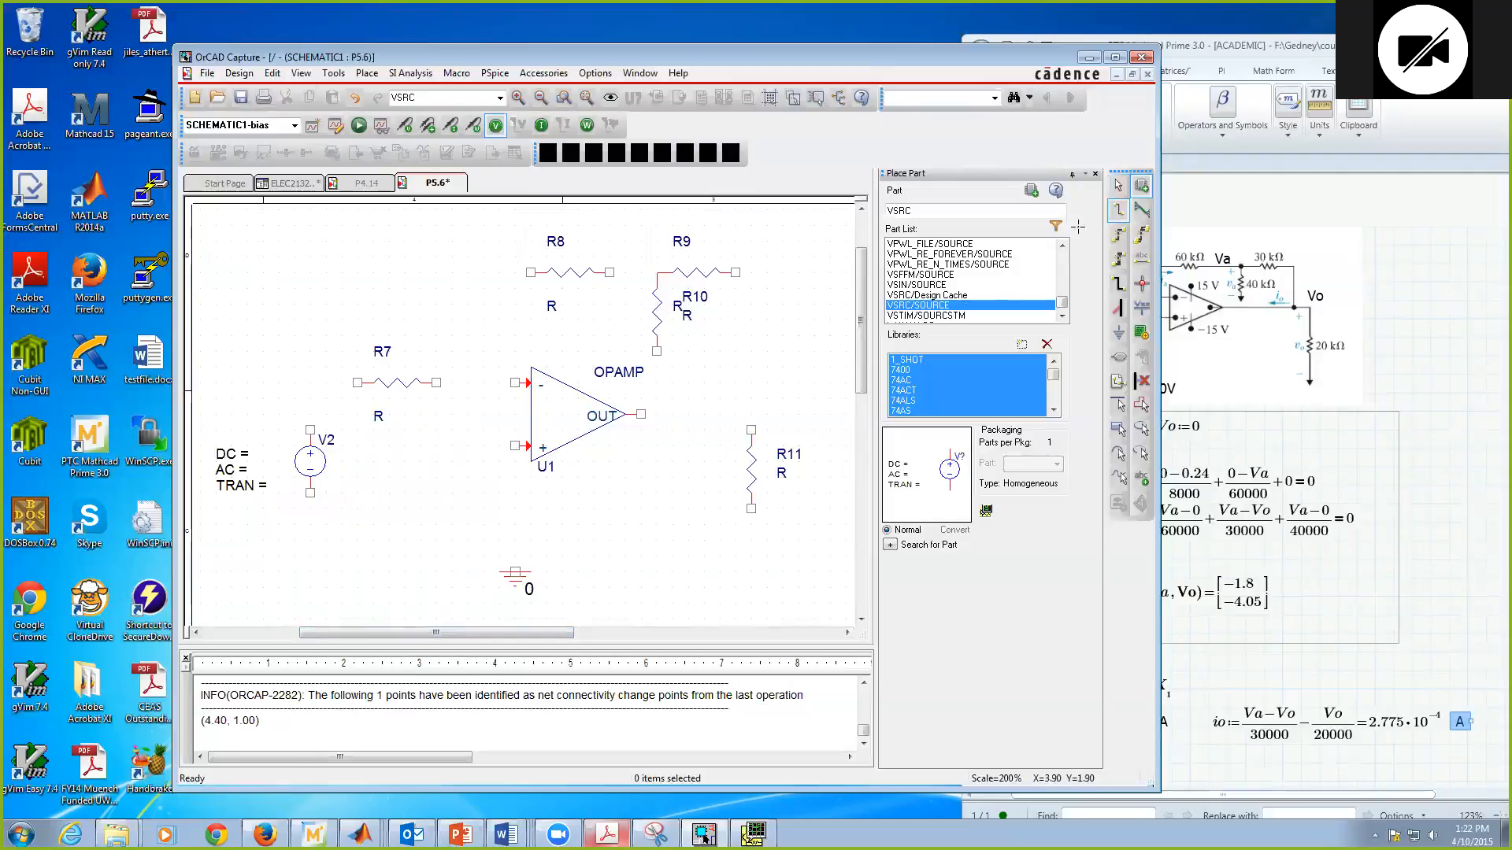
pyautogui.click(310, 429)
pyautogui.click(358, 383)
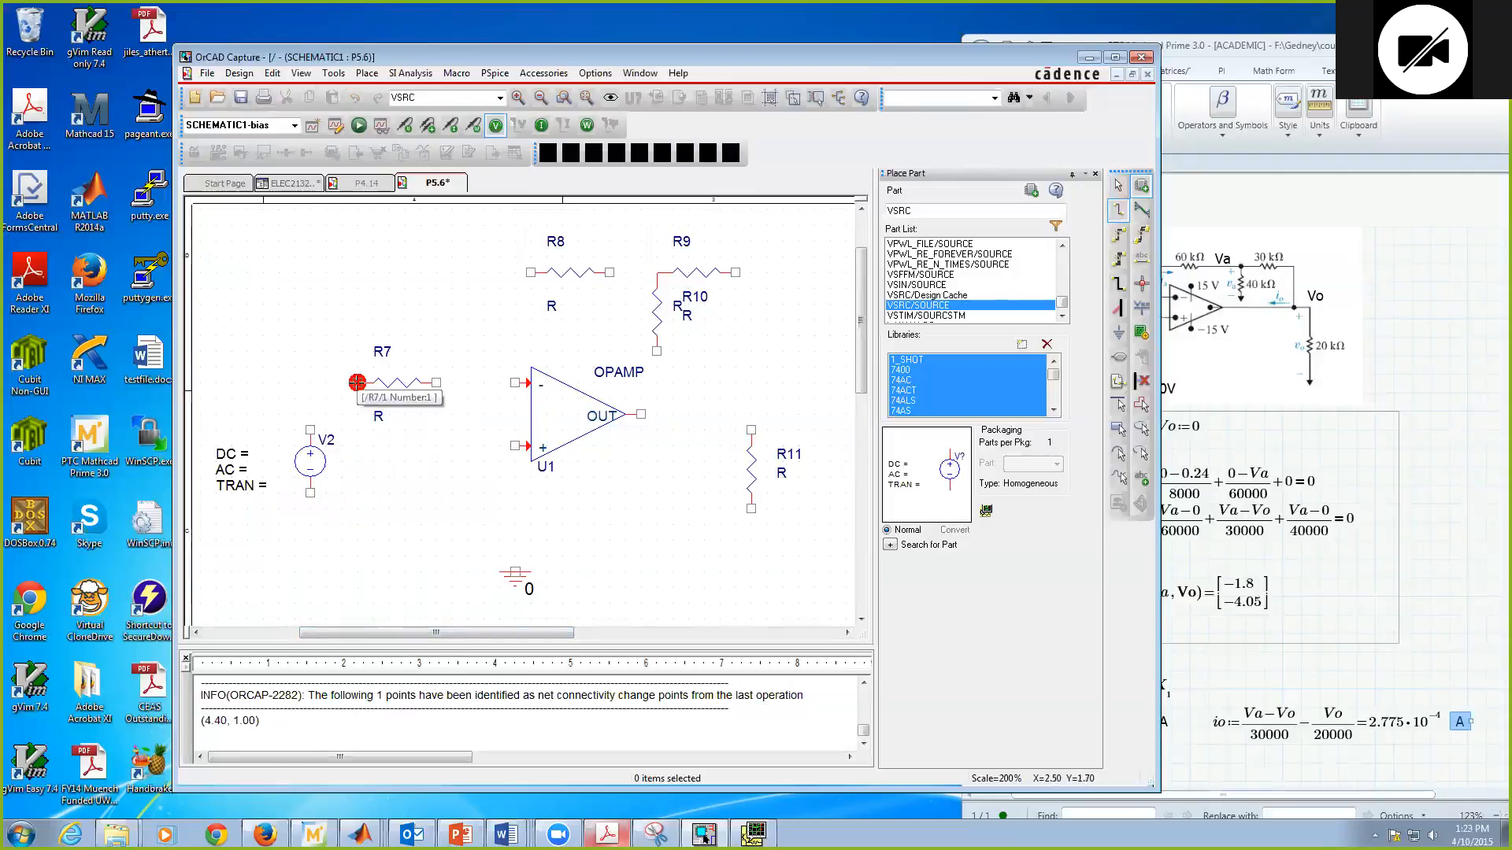
pyautogui.click(437, 383)
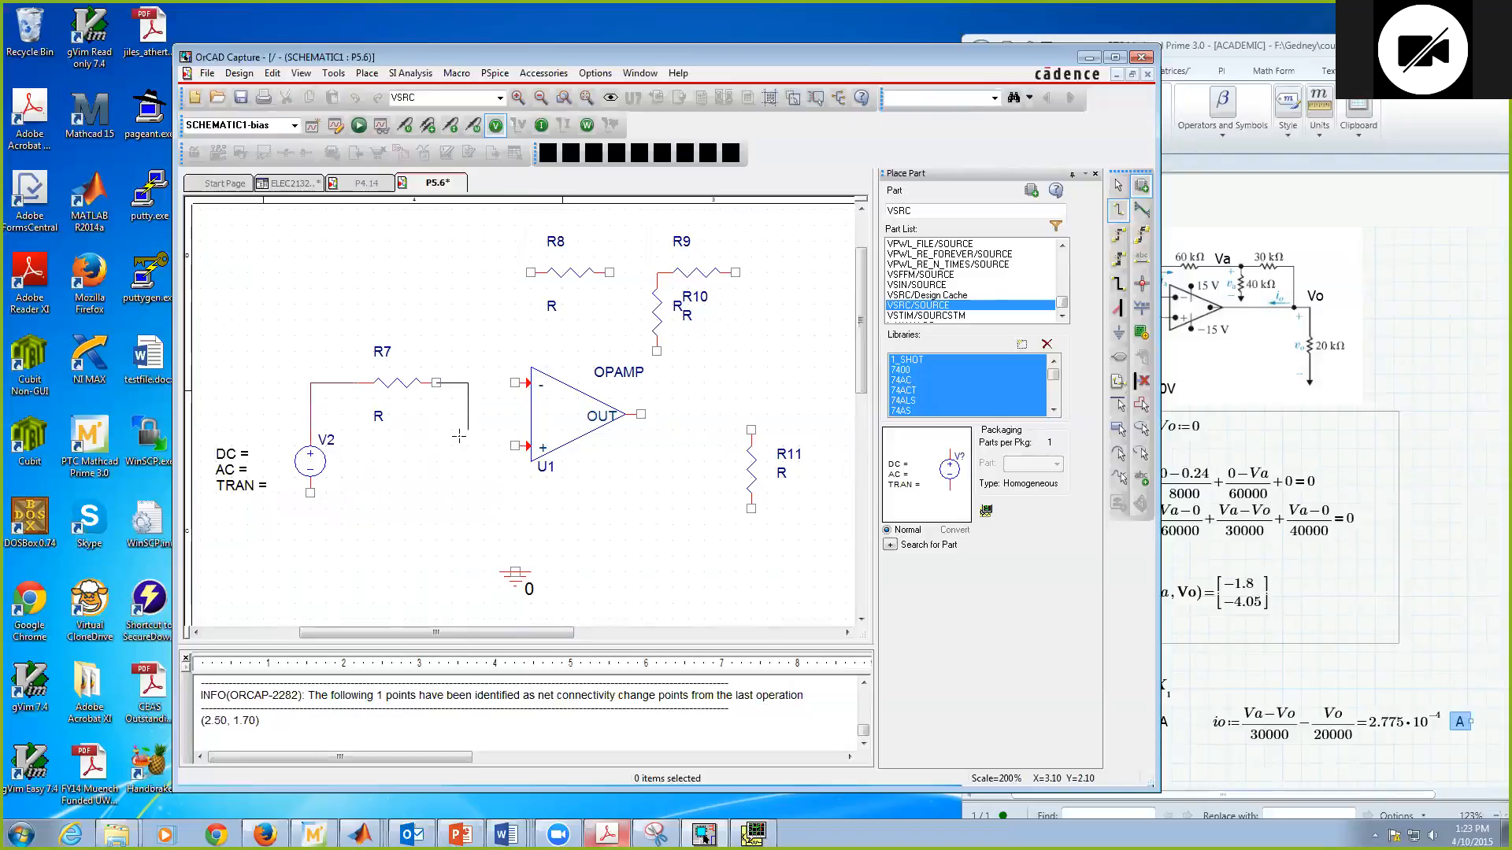
pyautogui.click(514, 383)
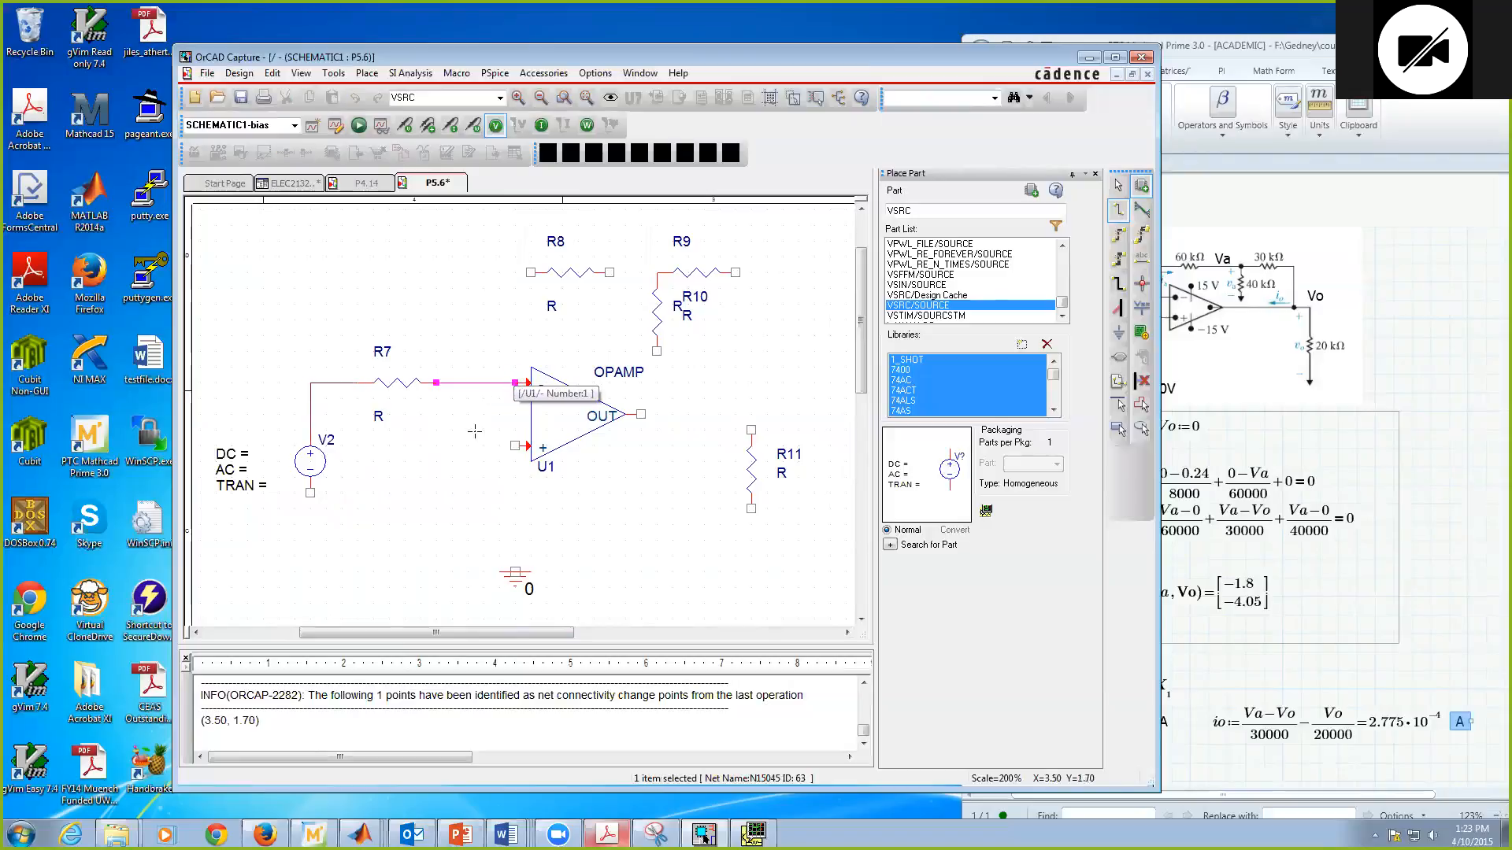
# Step: Wire R8's left end down to the inverting-input node and R8's right end to the R9–R10 junction
pyautogui.click(530, 272)
pyautogui.click(468, 382)
pyautogui.click(610, 272)
pyautogui.click(657, 273)
# Step: Wire R9's right end down to the top of R11 and connect the op-amp output to that wire
pyautogui.click(735, 272)
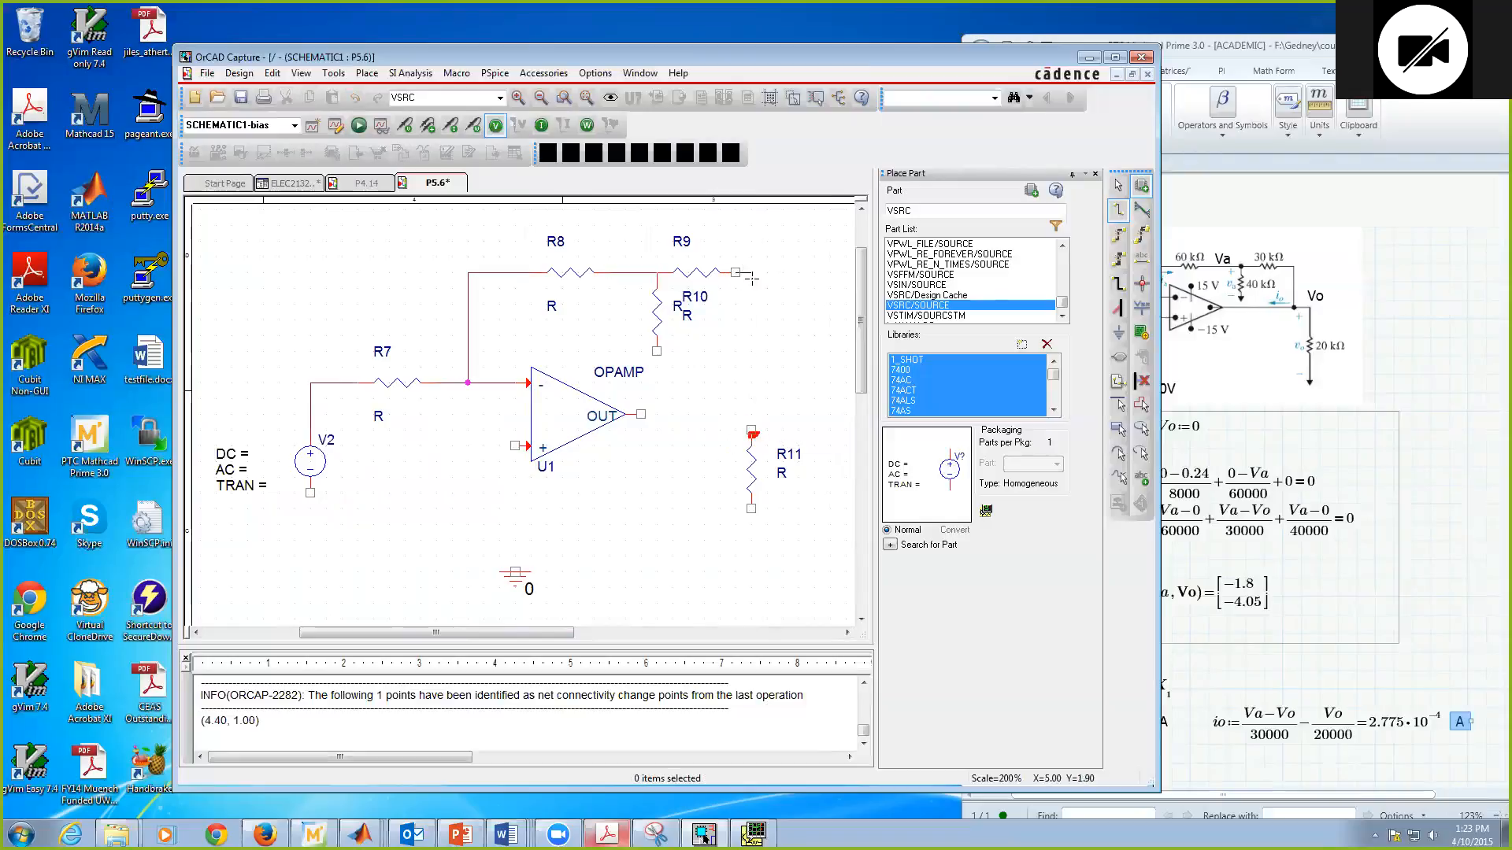
pyautogui.click(751, 429)
pyautogui.click(749, 428)
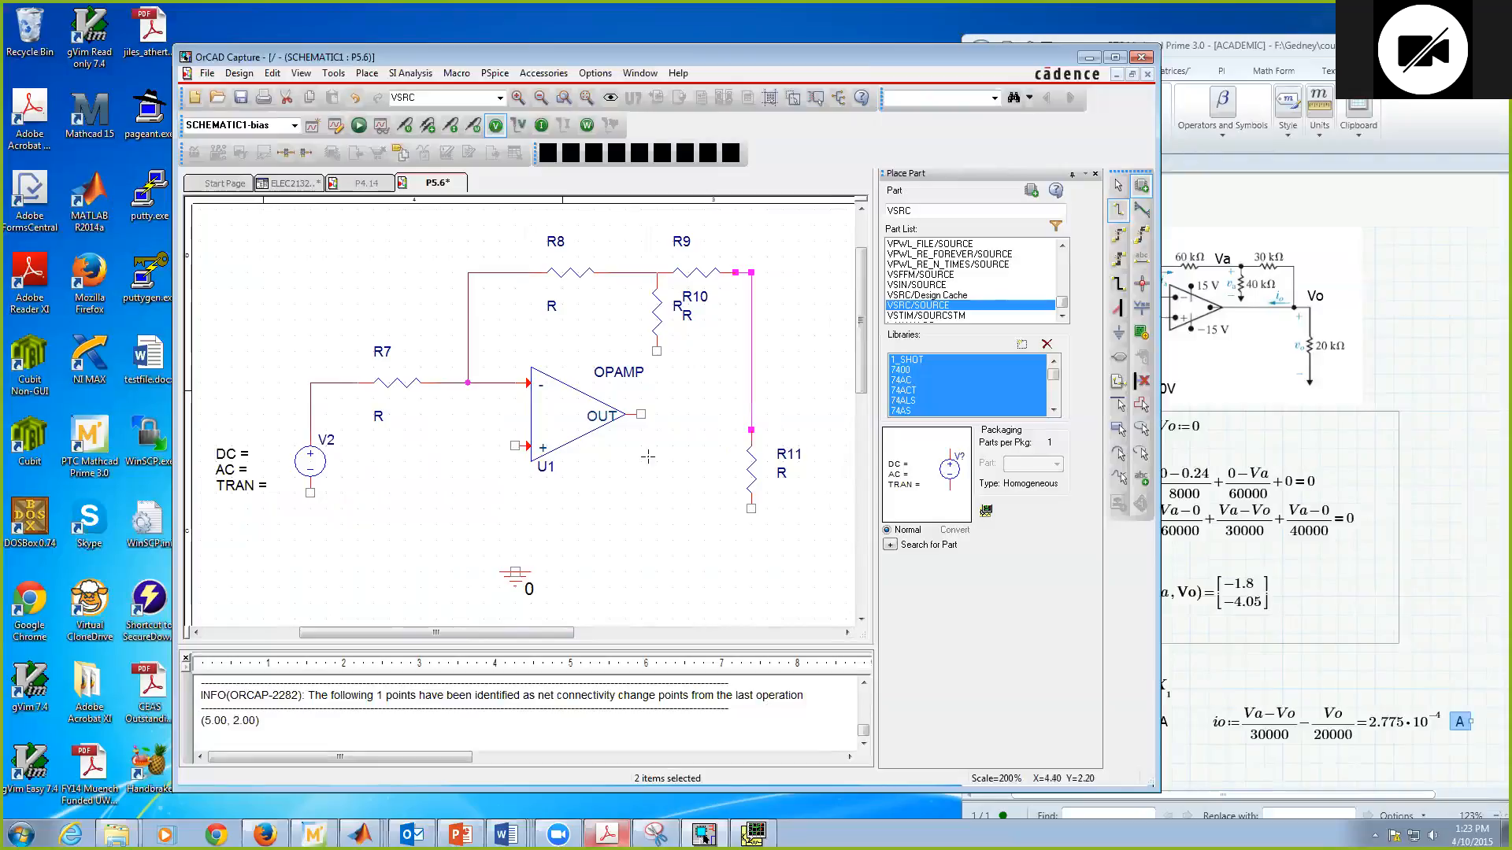
pyautogui.click(639, 413)
pyautogui.click(751, 414)
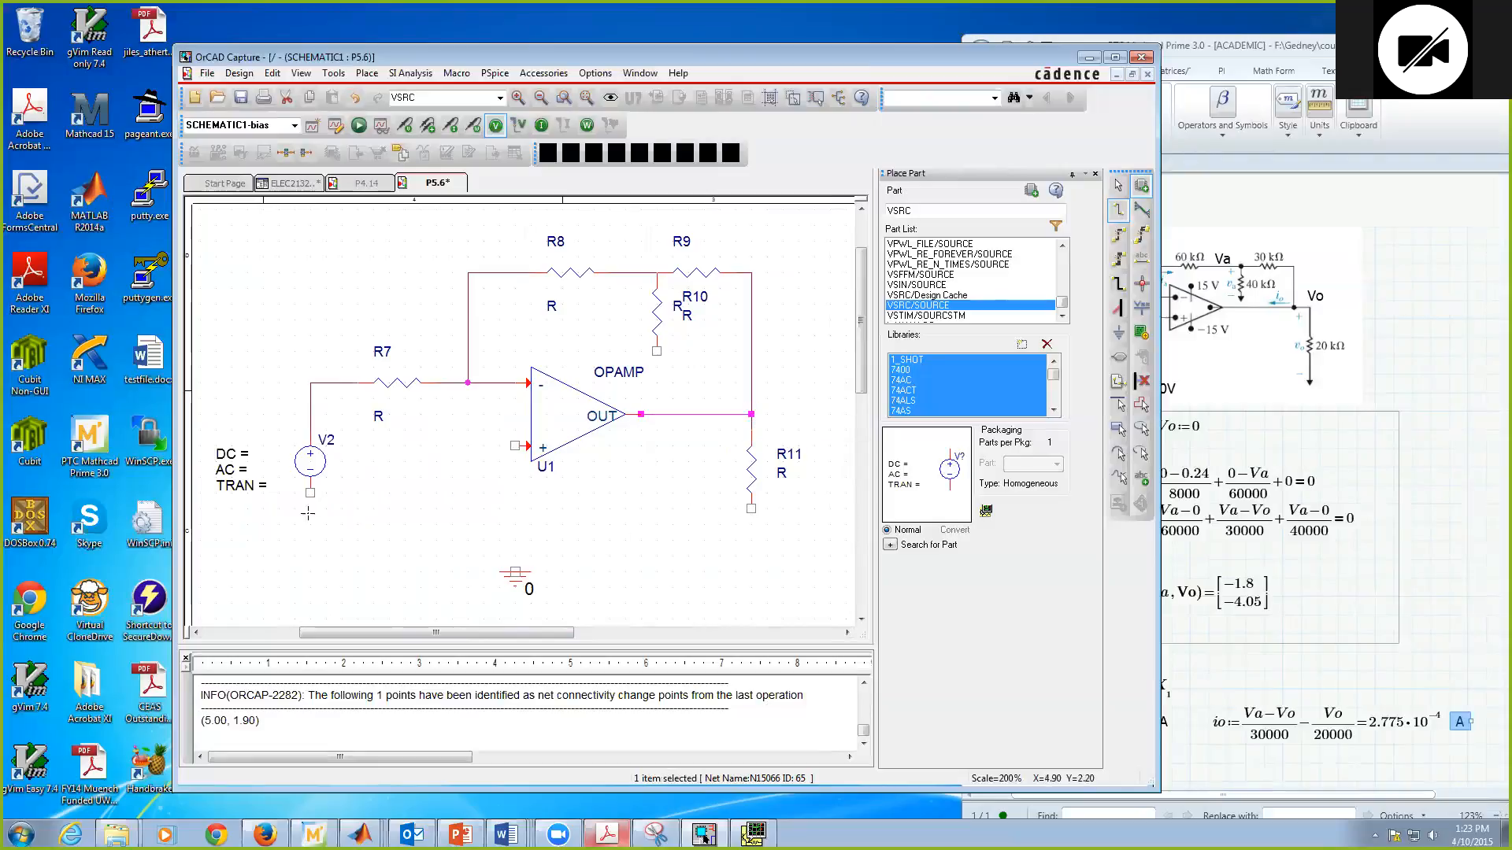
# Step: Wire the non-inverting input to ground and join the lower ends of V2 and R11 to that ground wire
pyautogui.click(513, 445)
pyautogui.click(515, 572)
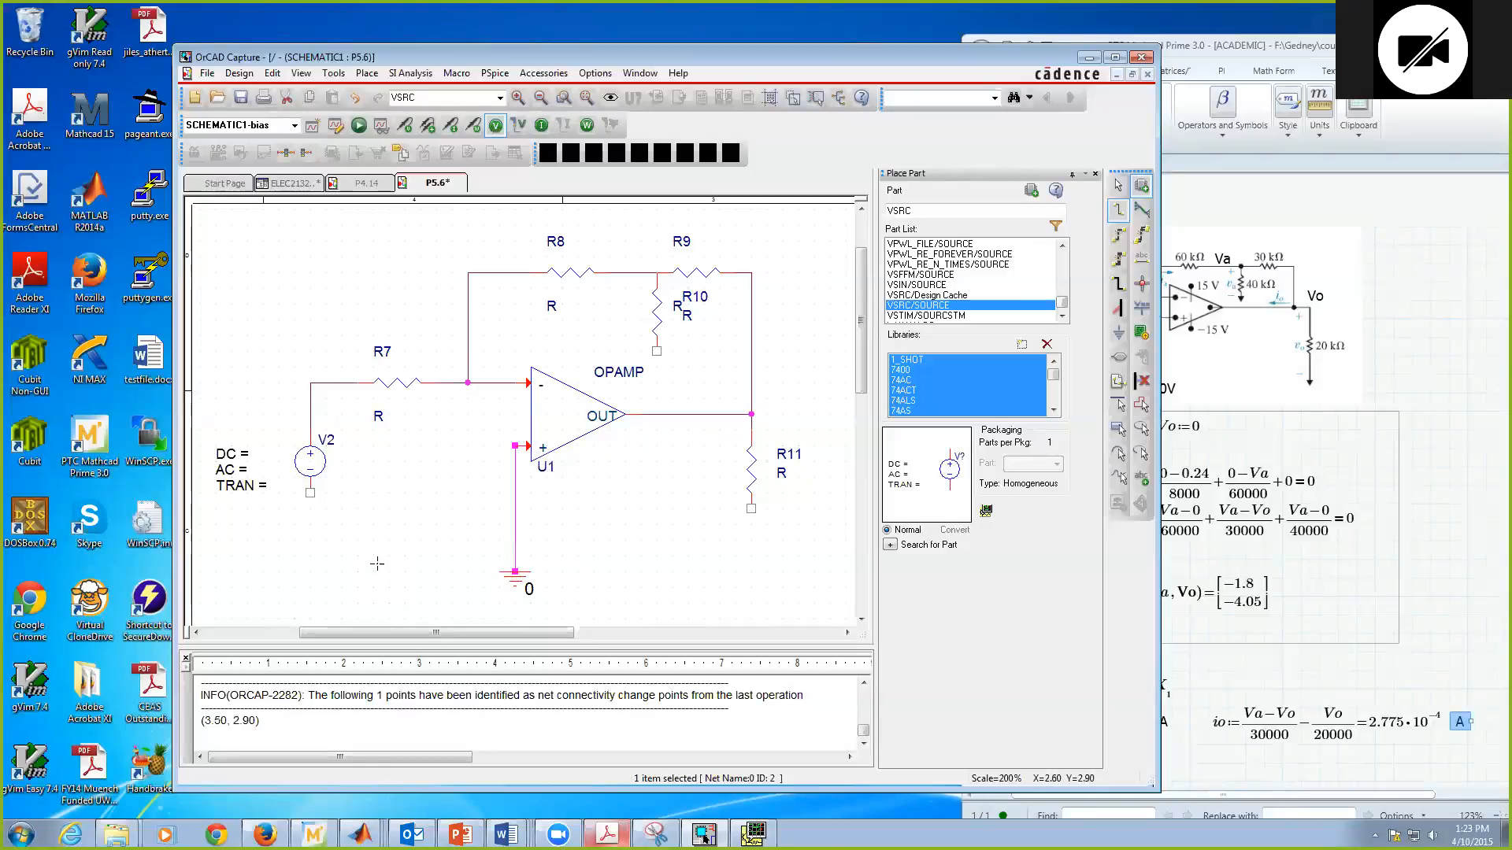
pyautogui.click(310, 493)
pyautogui.click(514, 556)
pyautogui.click(751, 509)
pyautogui.click(515, 556)
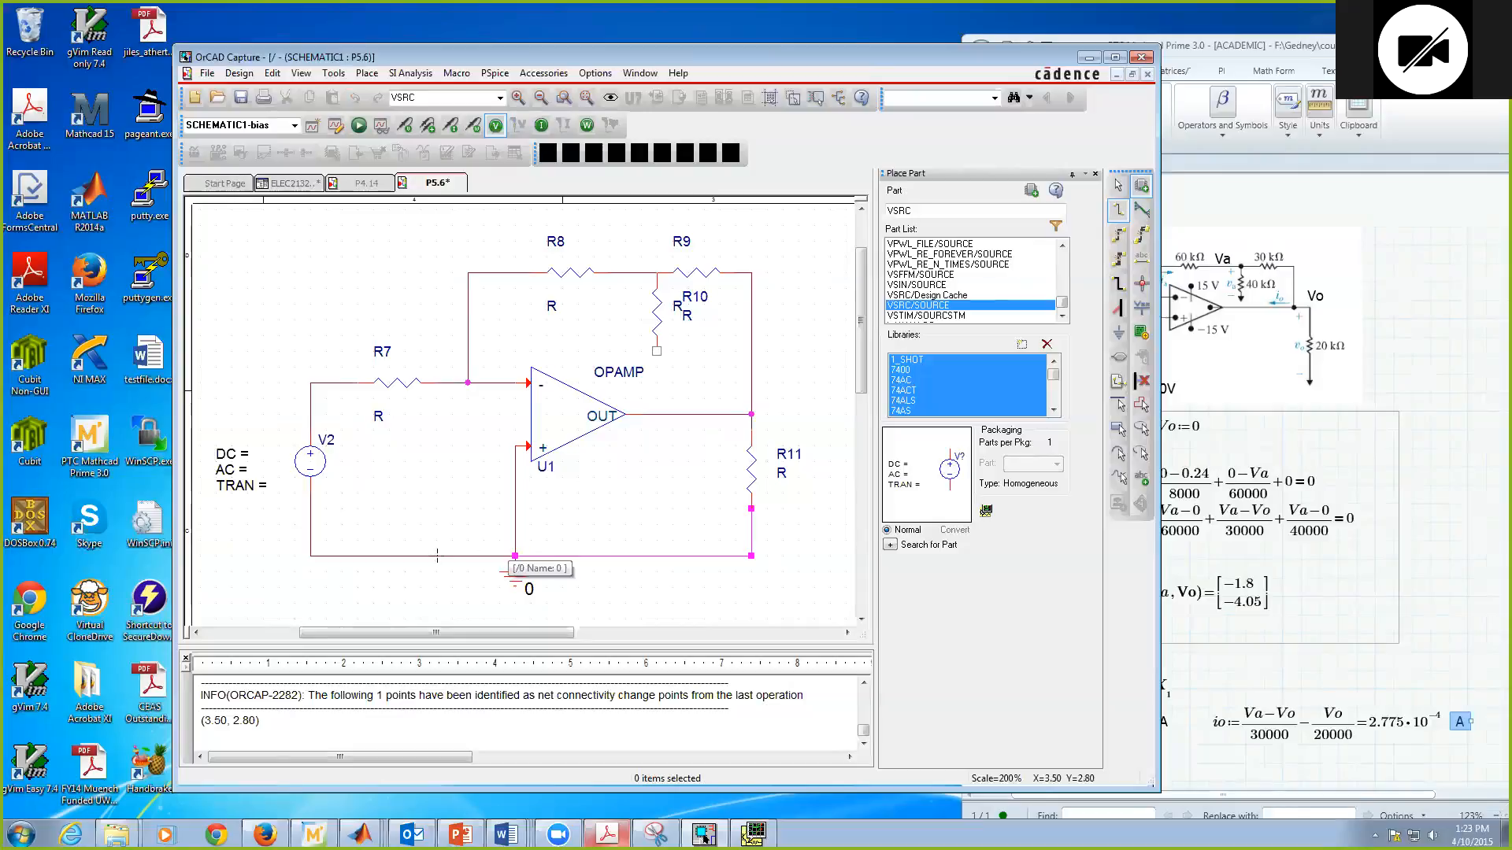
pyautogui.press('Escape')
pyautogui.click(582, 516)
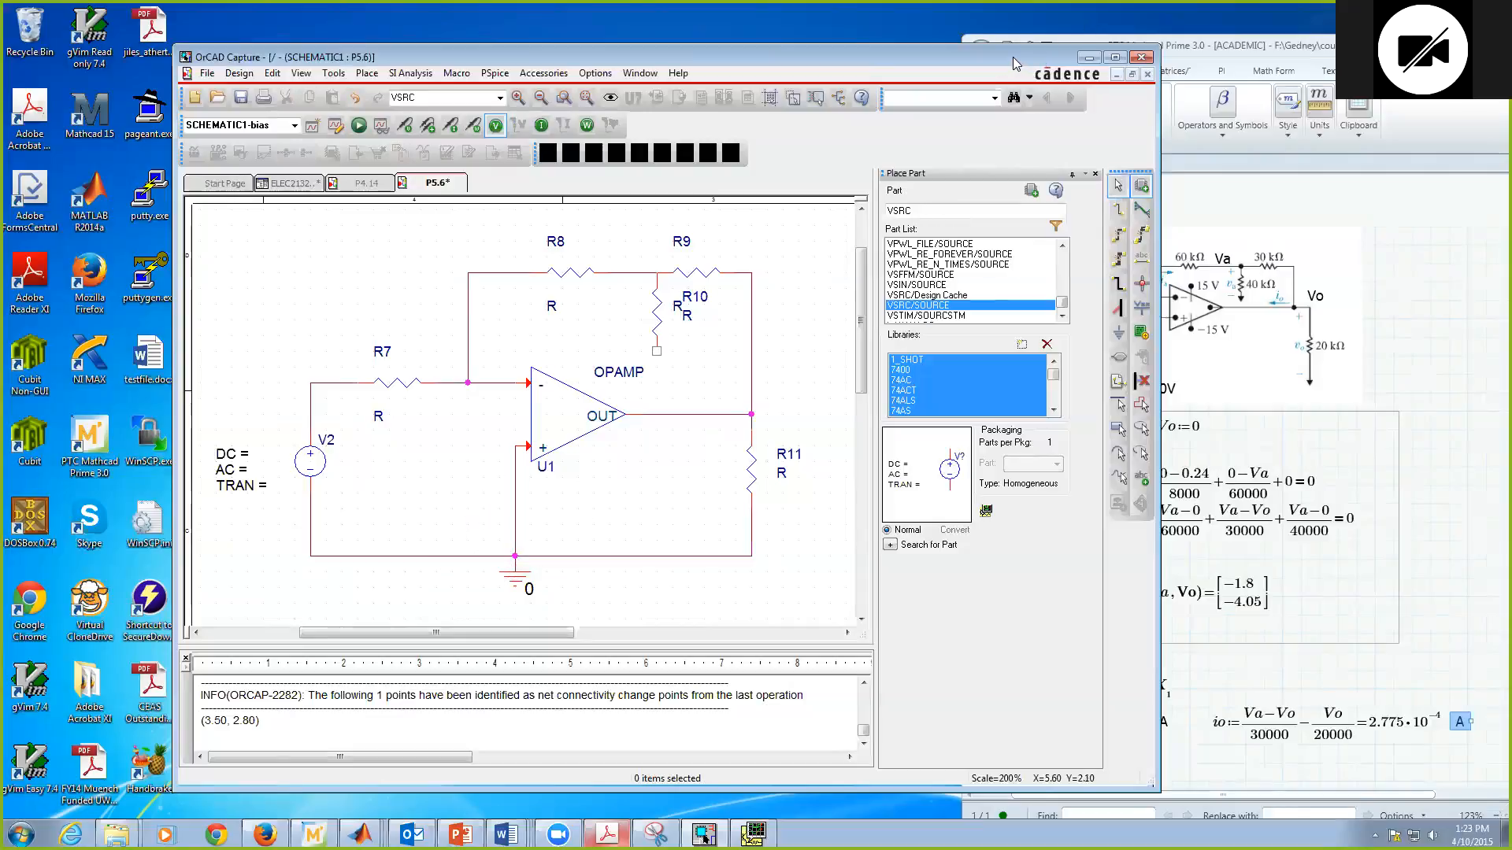
# Step: Shift the schematic window aside to reveal the reference figure and move the OPAMP label slightly left above the symbol
pyautogui.moveTo(1013, 58); pyautogui.dragTo(906, 54)
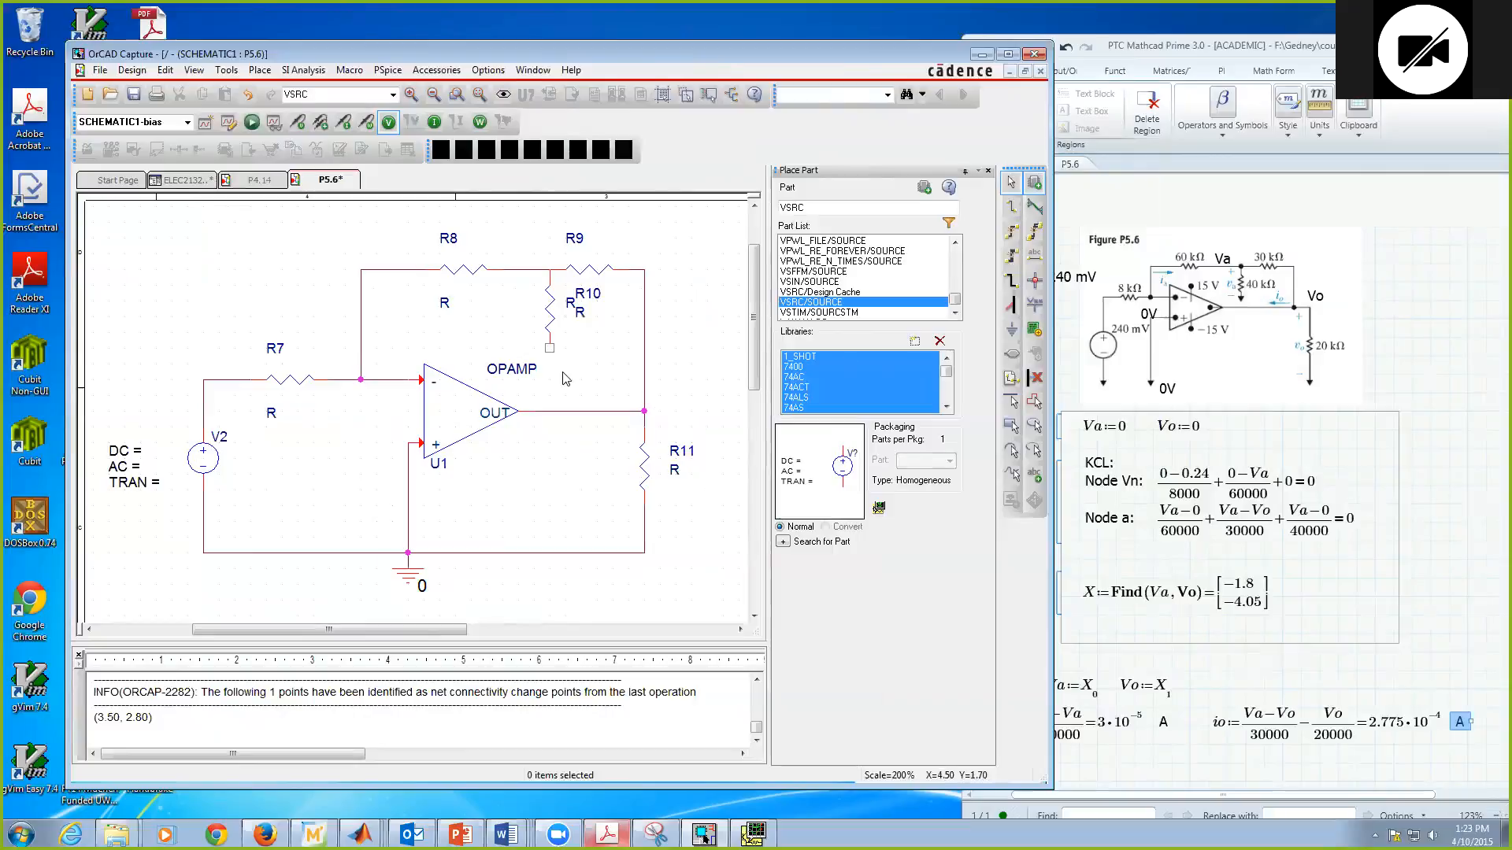
pyautogui.click(511, 371)
pyautogui.moveTo(515, 377); pyautogui.dragTo(500, 379)
pyautogui.click(1012, 330)
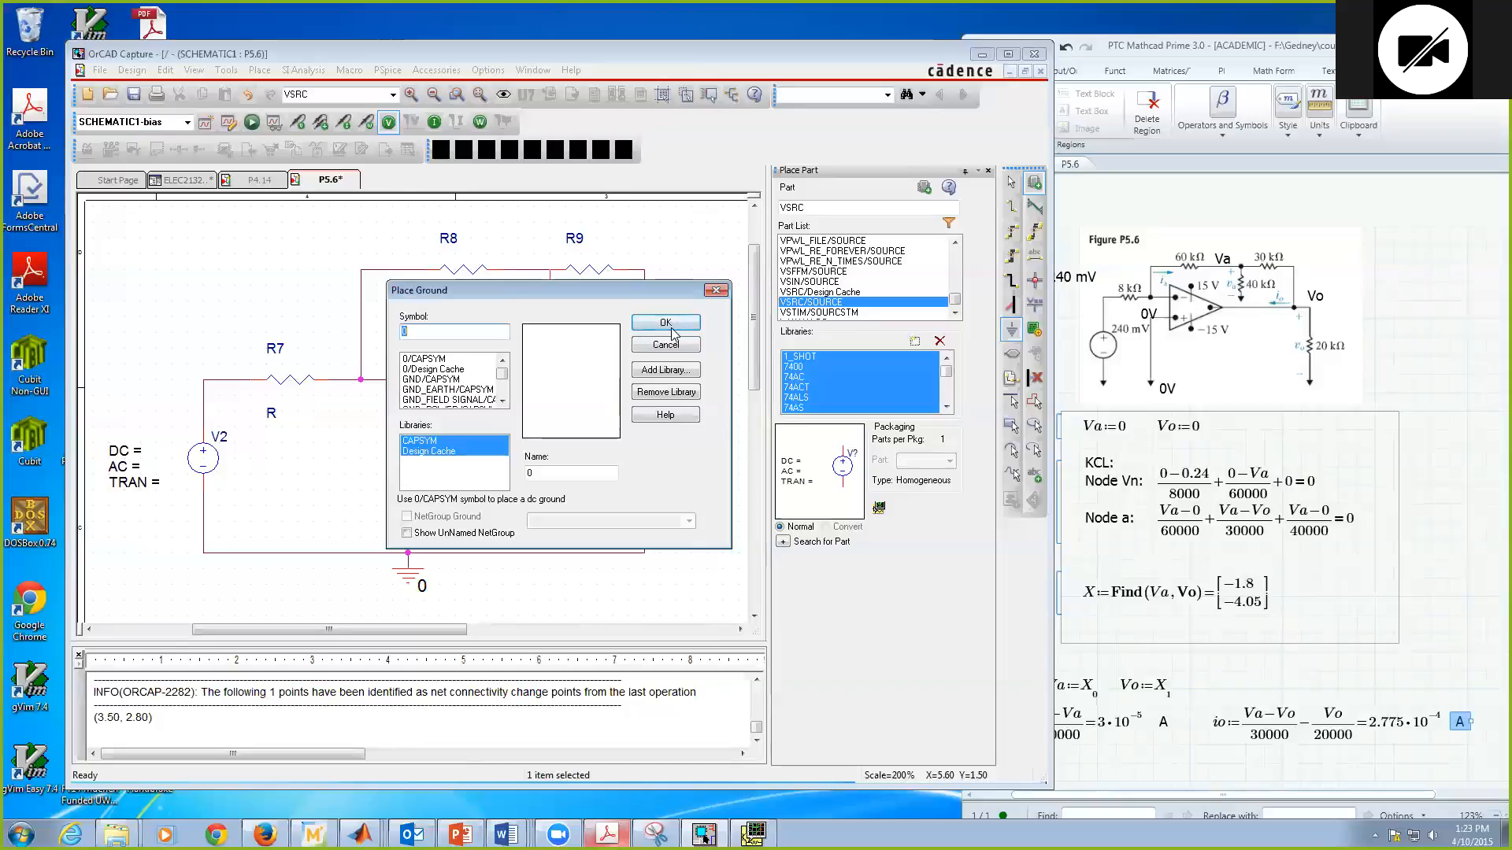
pyautogui.click(671, 326)
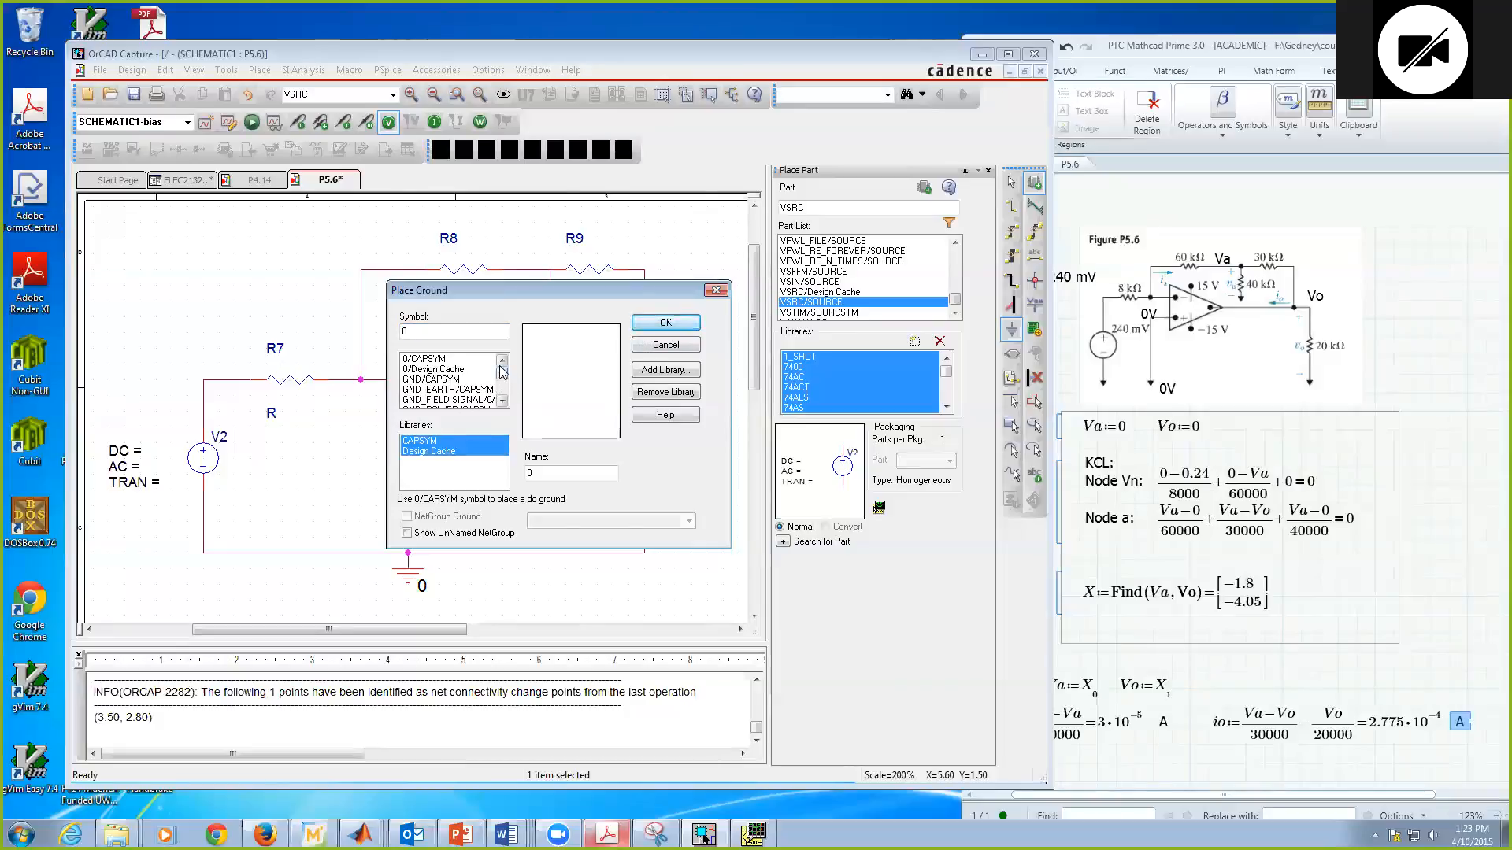
pyautogui.click(675, 346)
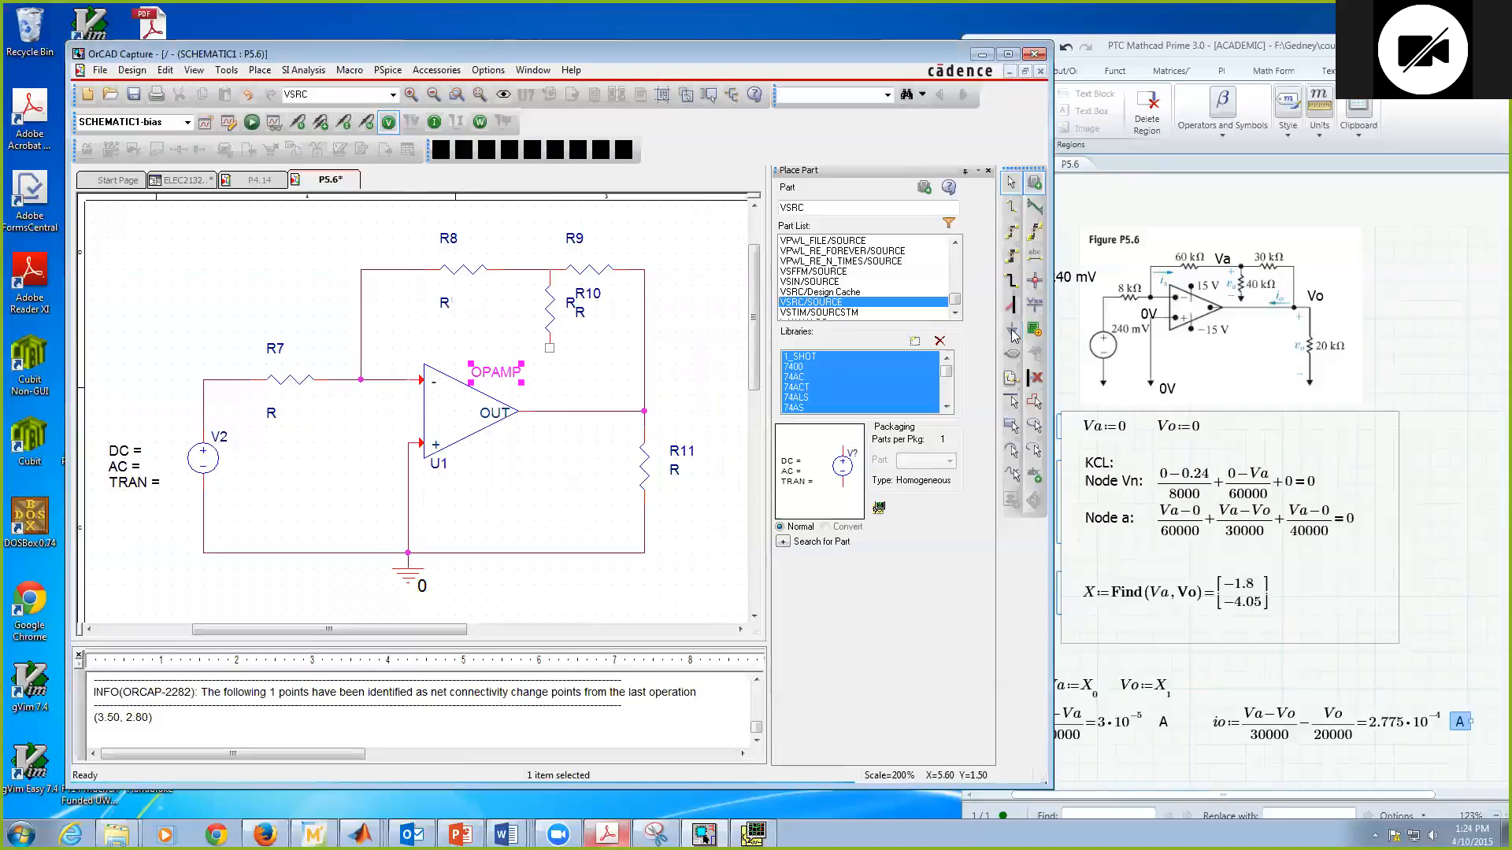
# Step: Place a 0/CAPSYM ground symbol at the lower end of R10
pyautogui.click(1012, 331)
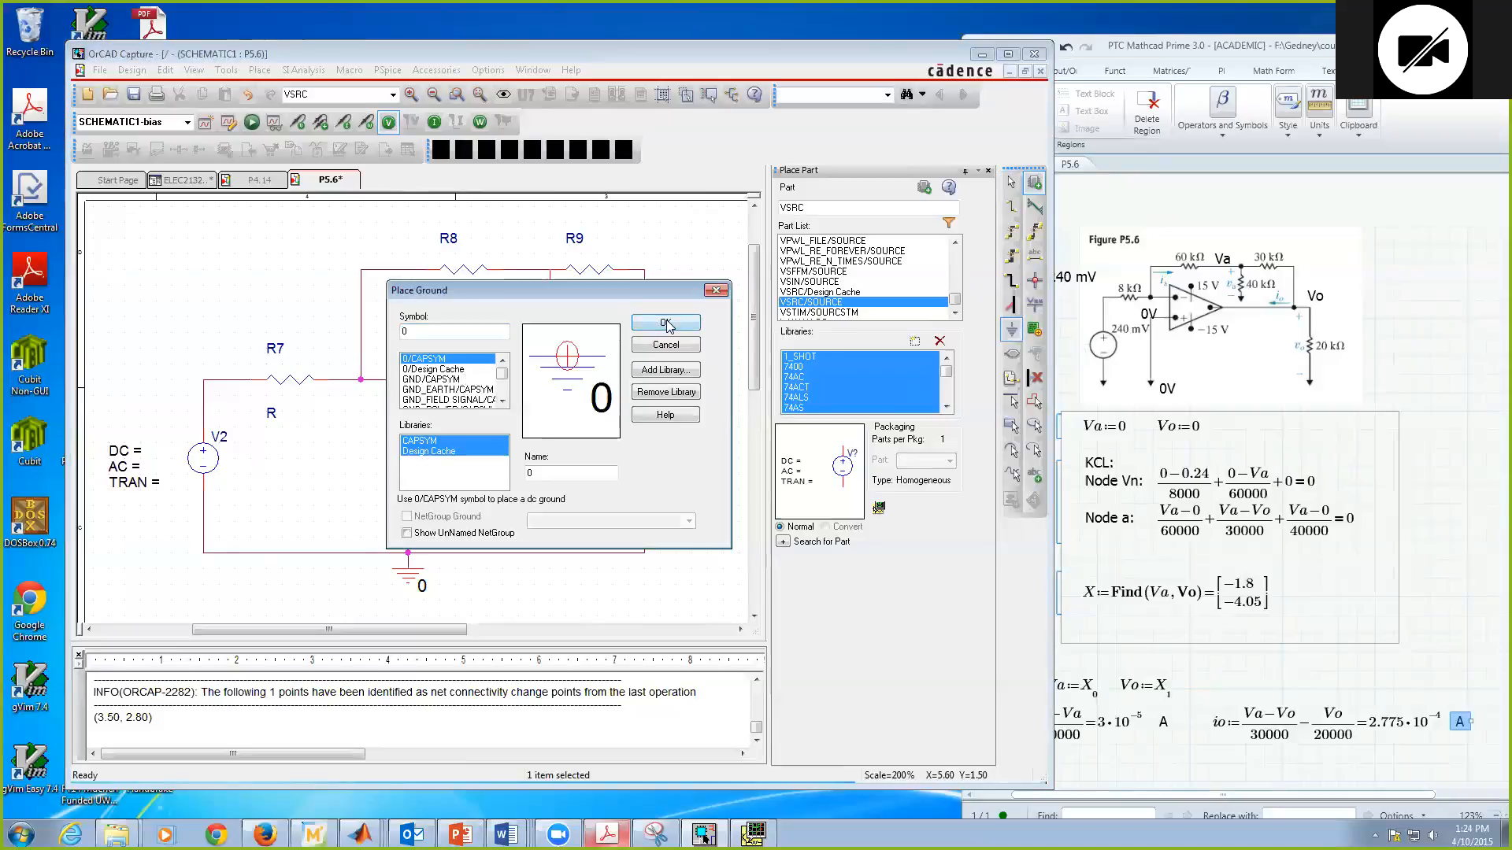
pyautogui.click(665, 324)
pyautogui.click(554, 370)
pyautogui.press('Escape')
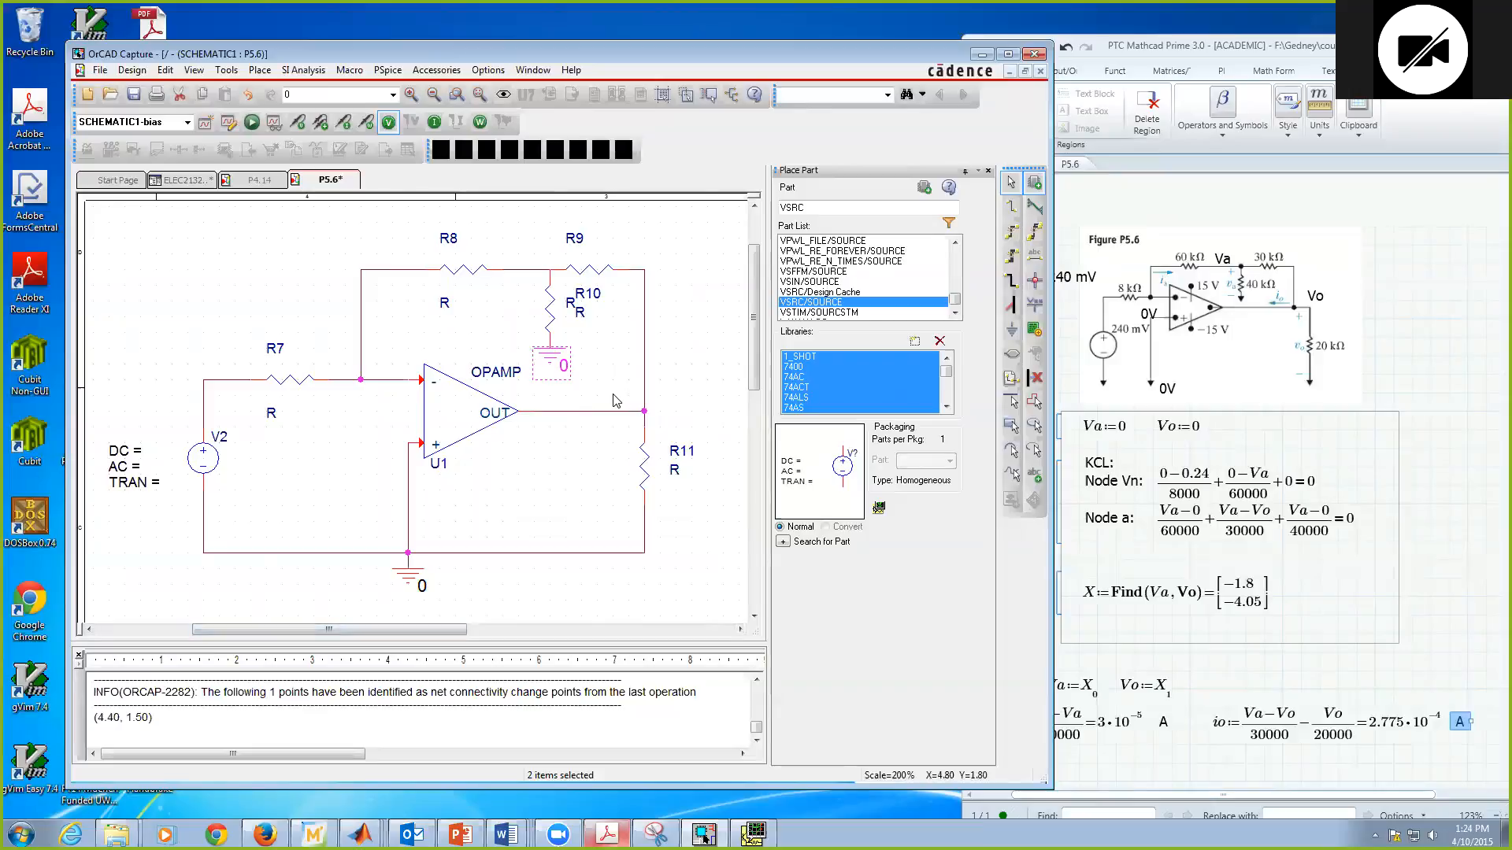
pyautogui.press('Delete')
pyautogui.hotkey('ctrl', 'z')
# Step: Move R10's name and value labels to the left of the resistor and centre R9's value label beneath R9
pyautogui.click(595, 310)
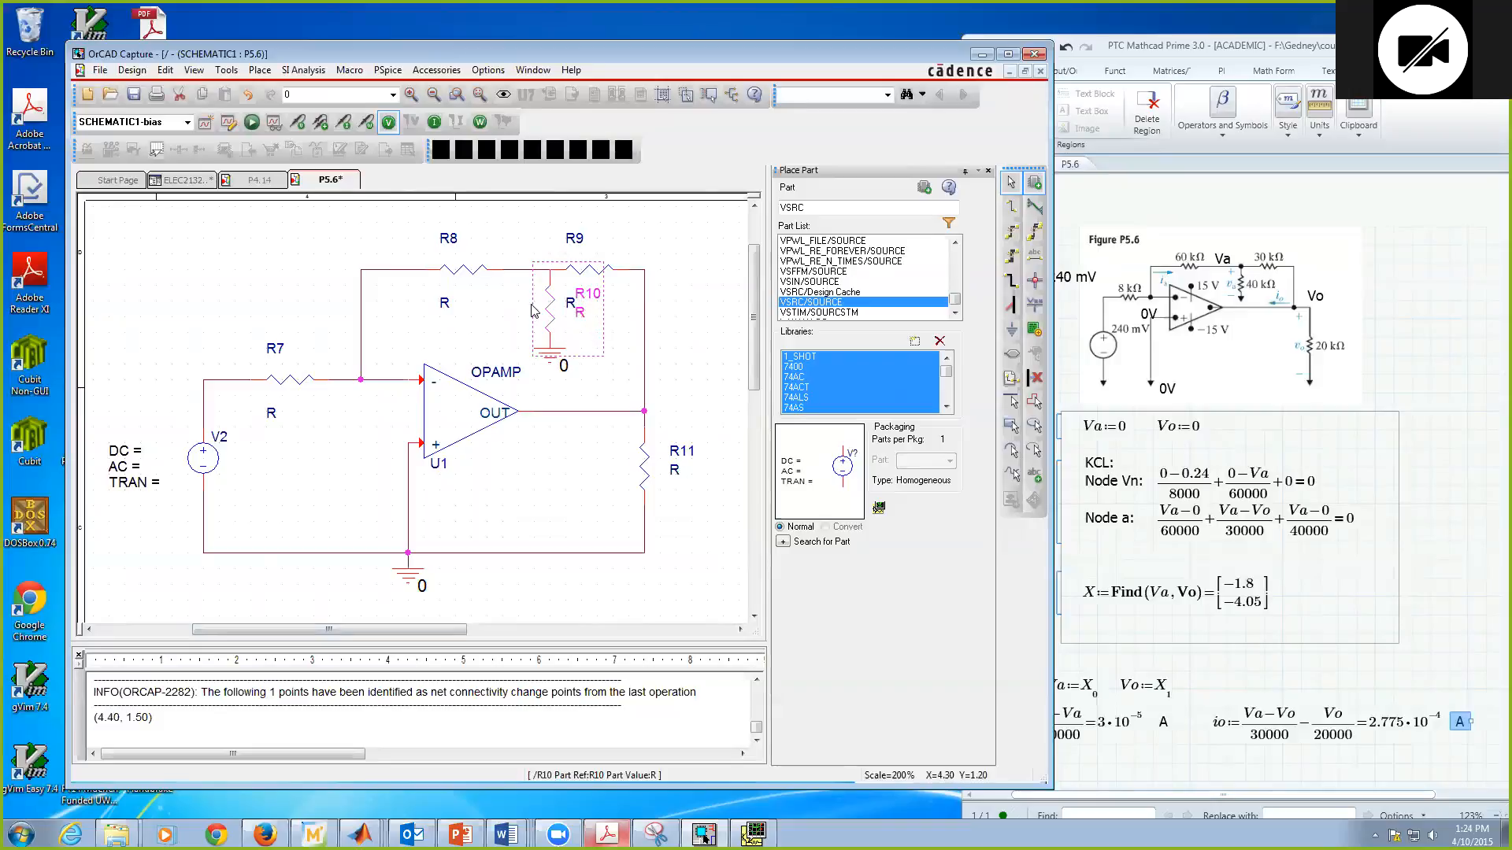
pyautogui.click(685, 284)
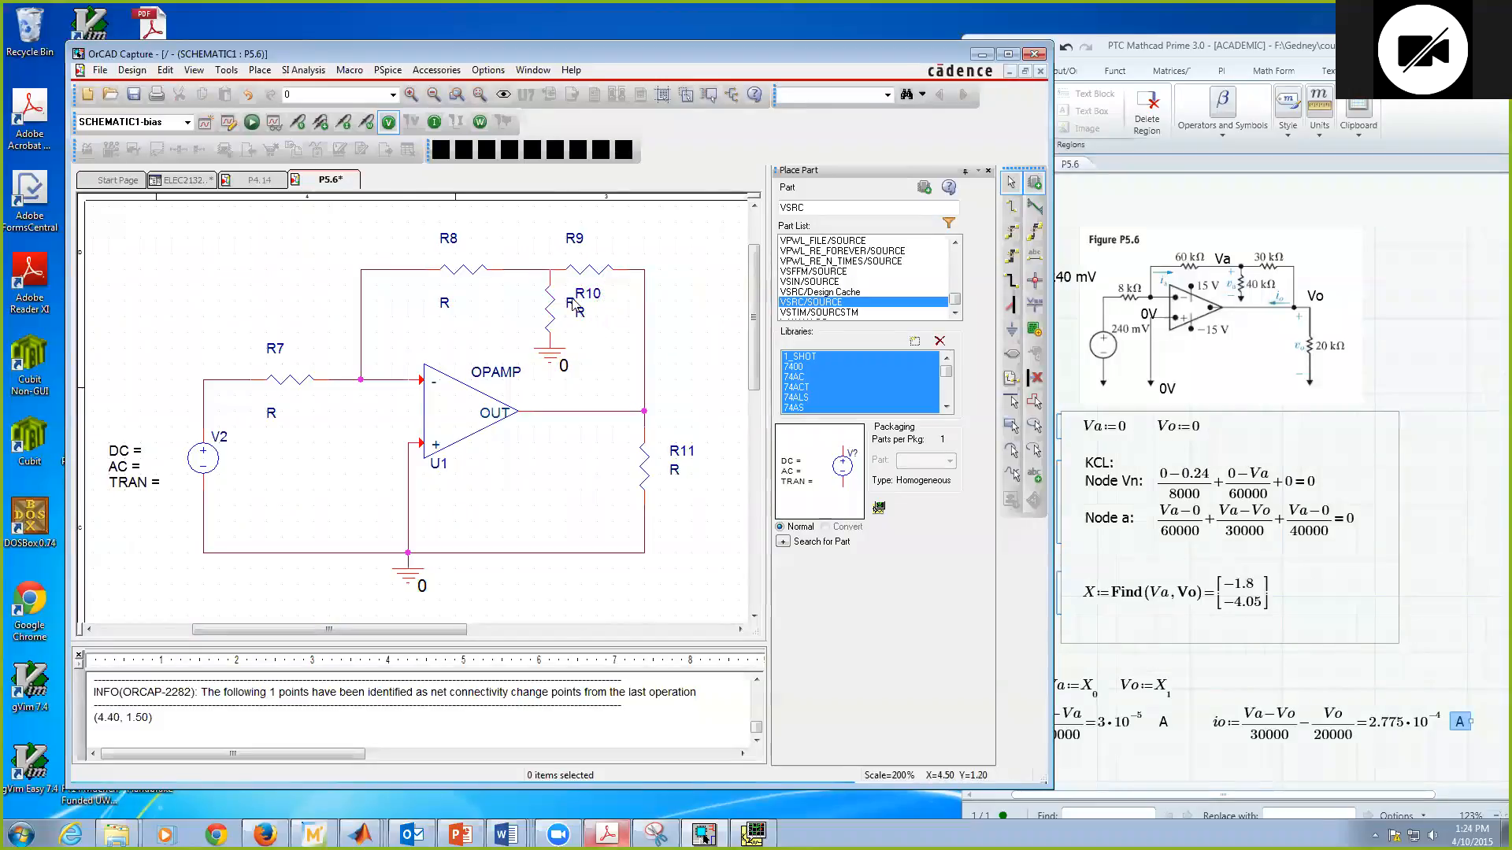
pyautogui.click(550, 313)
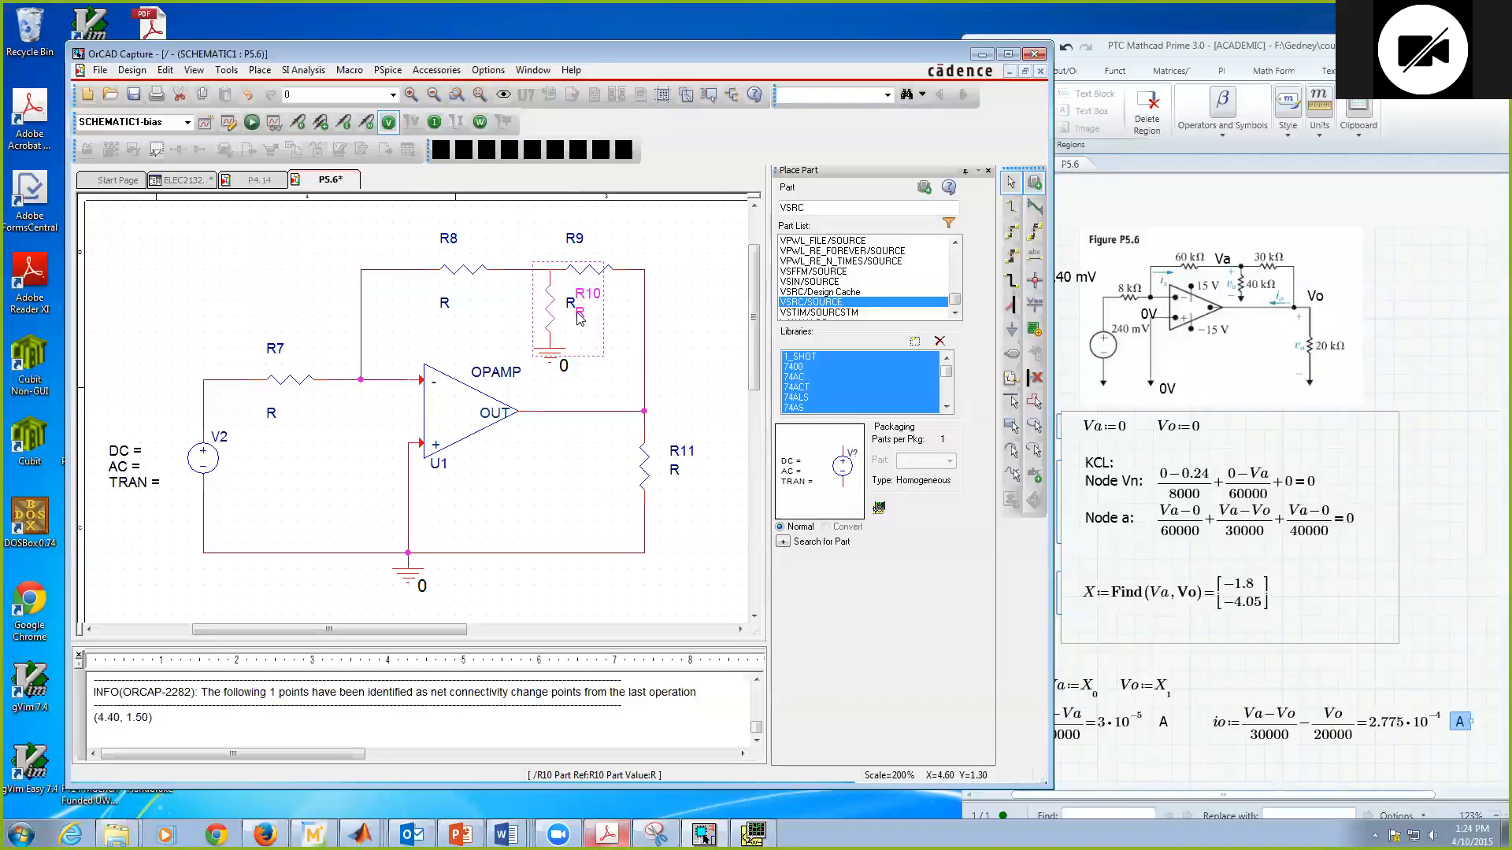
pyautogui.click(682, 249)
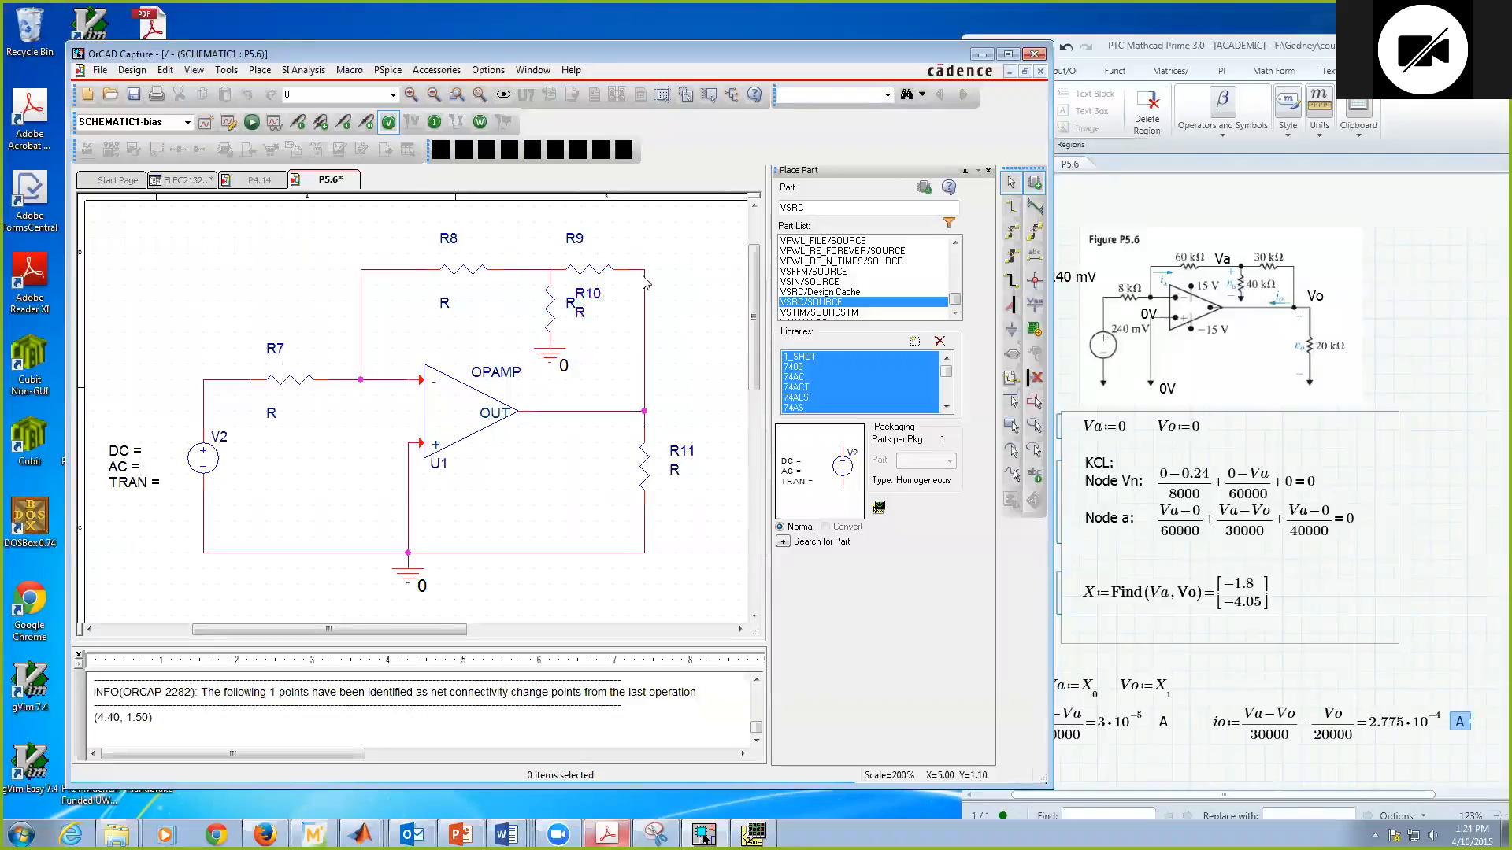
pyautogui.click(598, 274)
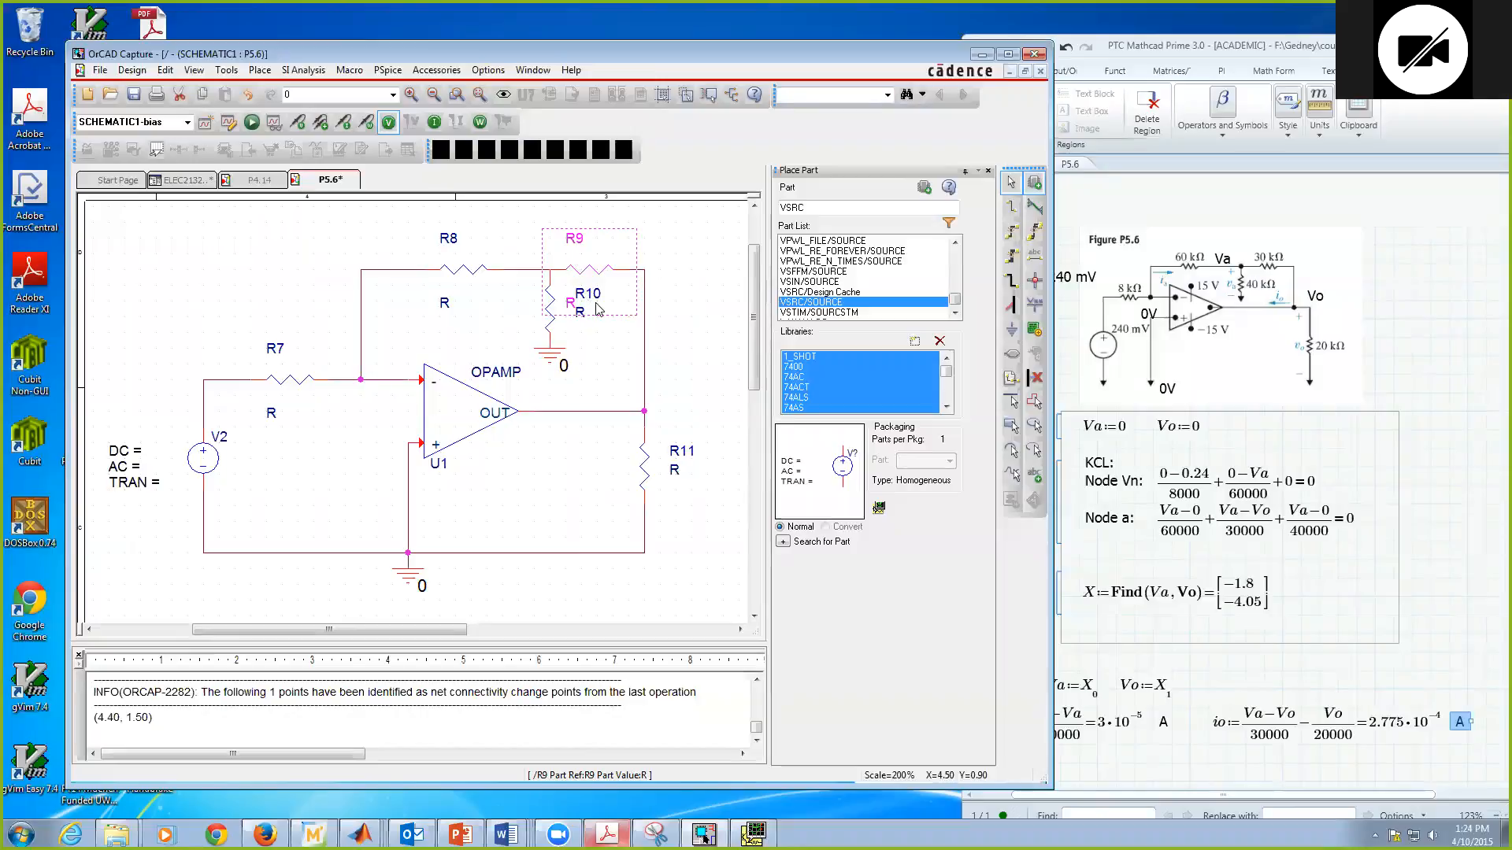
pyautogui.click(695, 332)
pyautogui.click(588, 293)
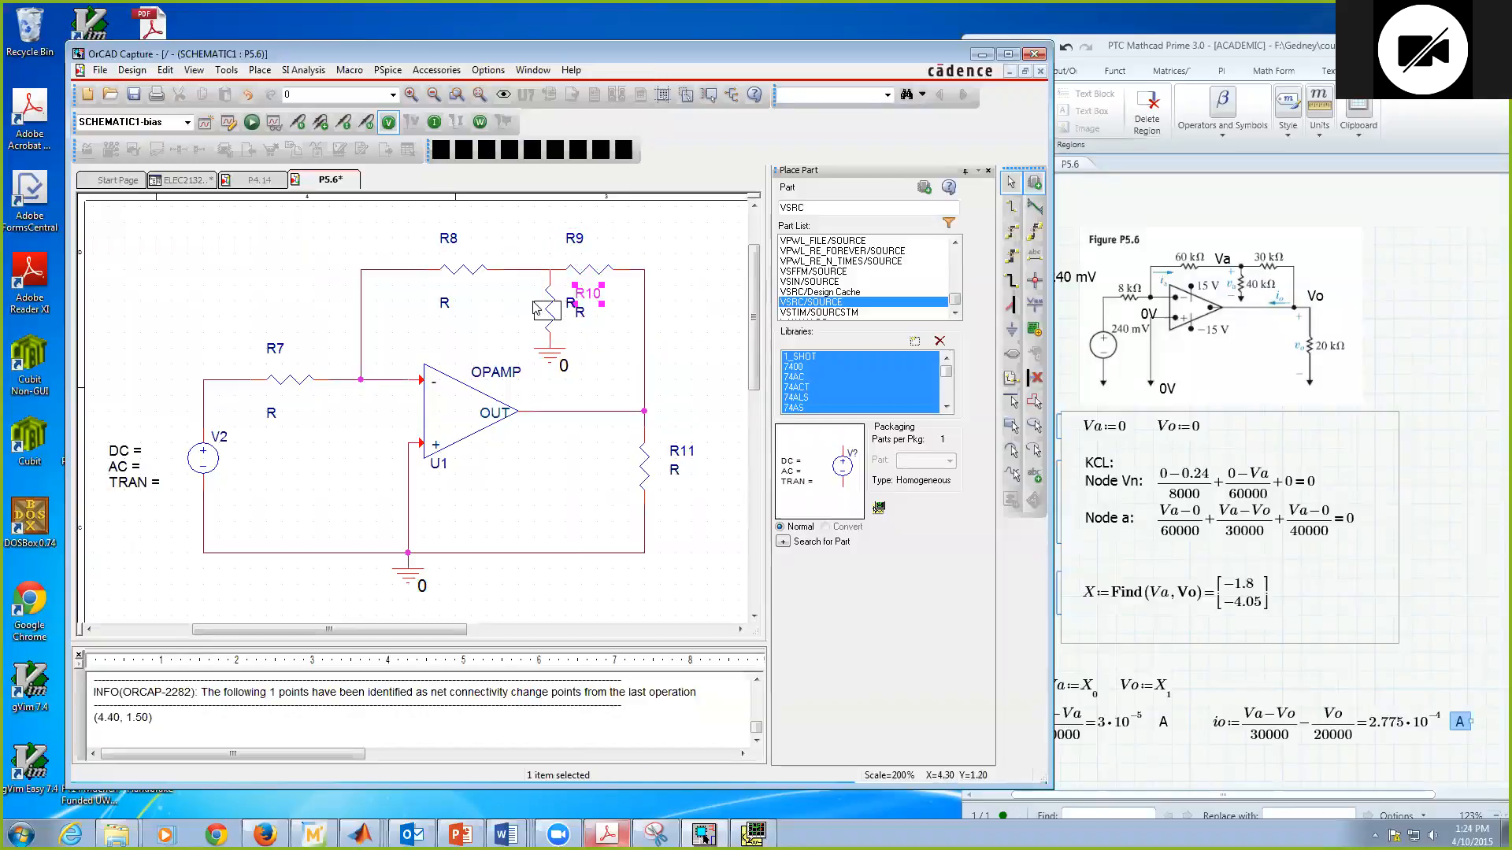
pyautogui.moveTo(516, 301)
pyautogui.mouseDown()
pyautogui.moveTo(581, 317)
pyautogui.moveTo(528, 324)
pyautogui.mouseUp()
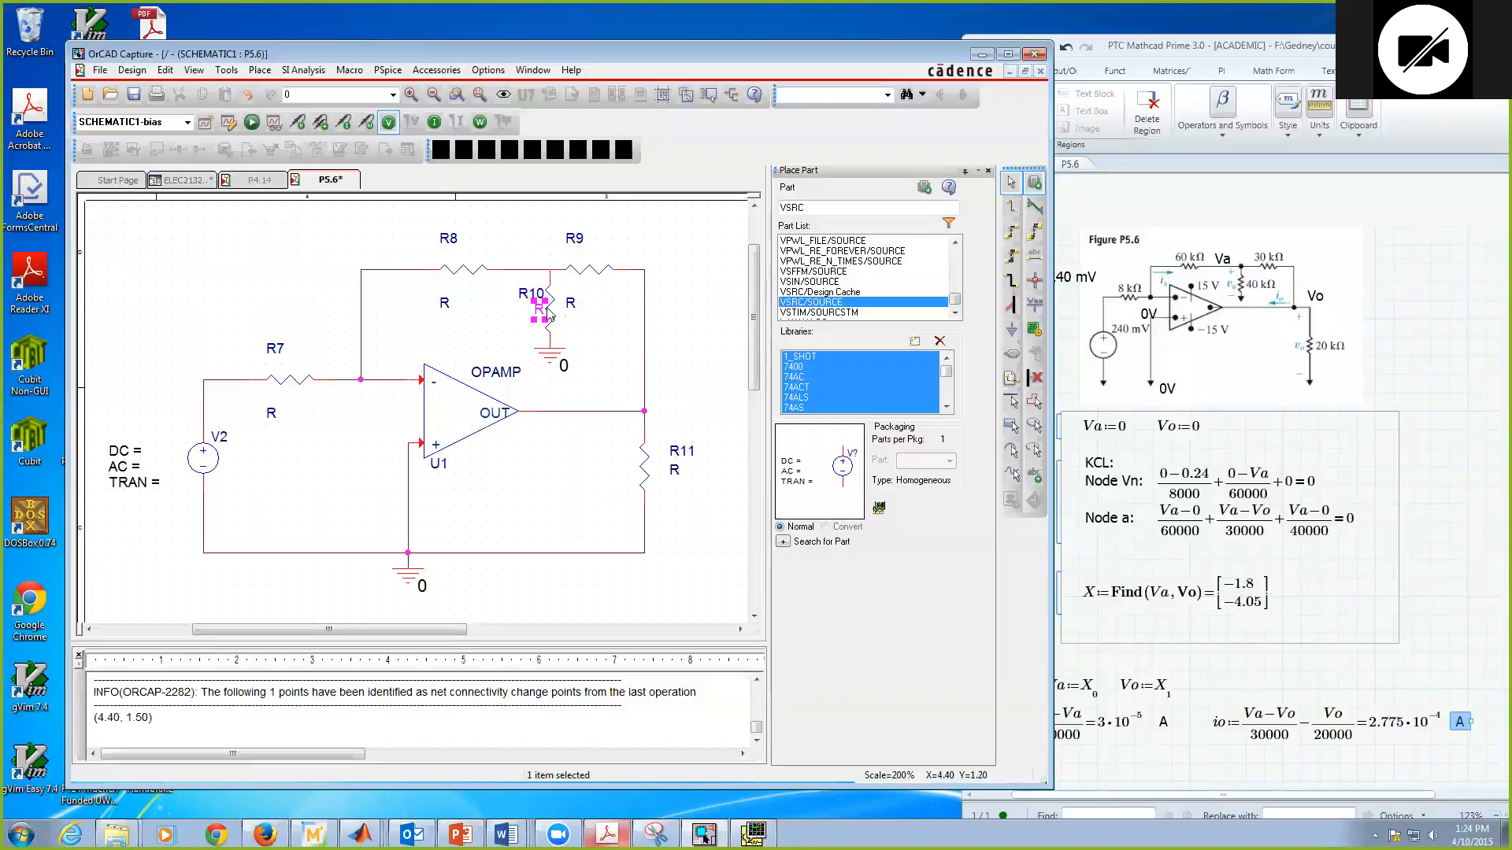
pyautogui.click(611, 273)
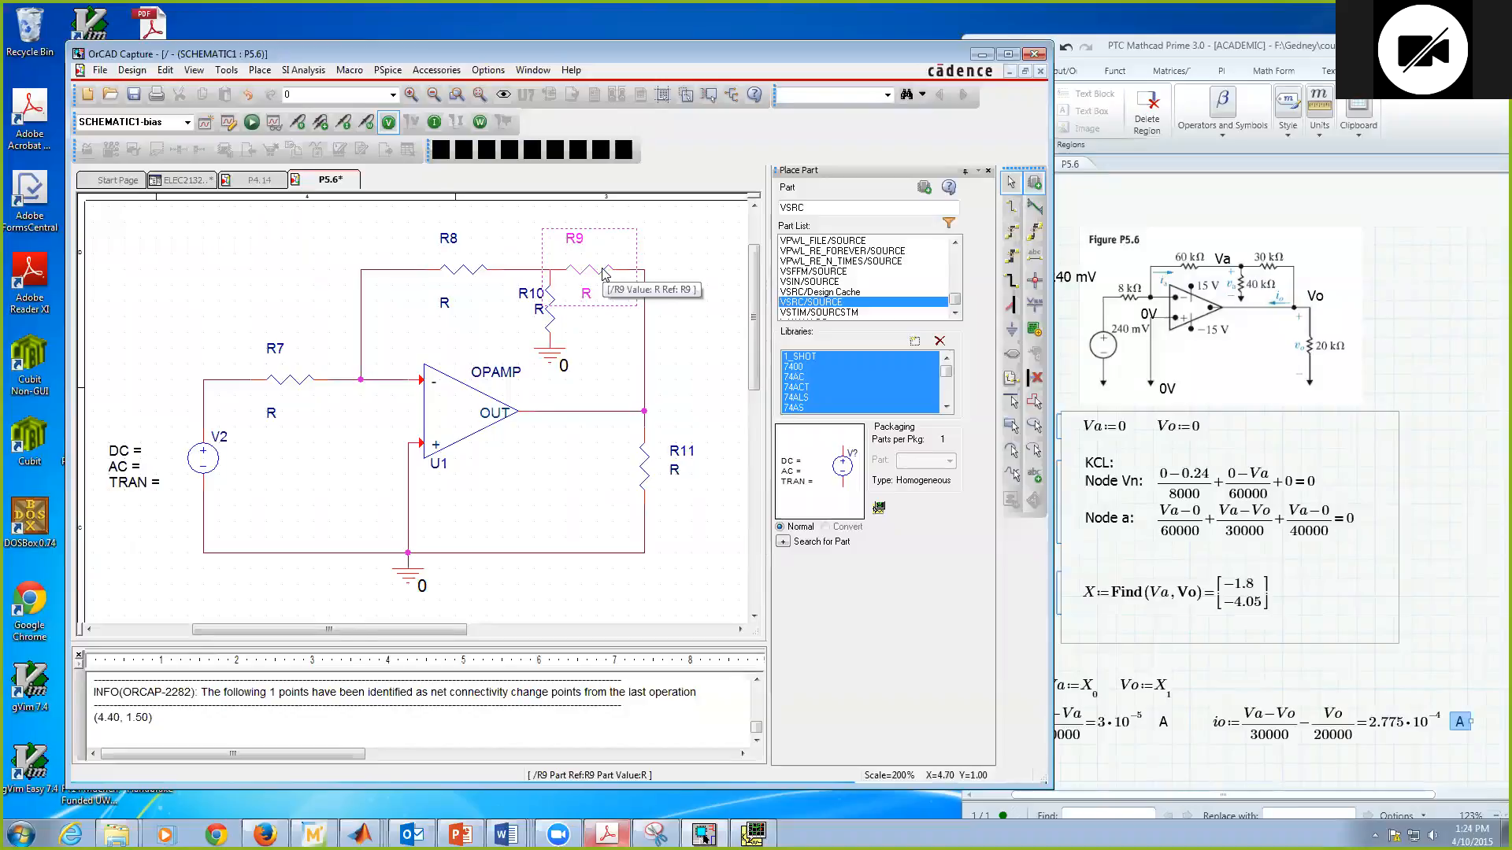
pyautogui.click(542, 315)
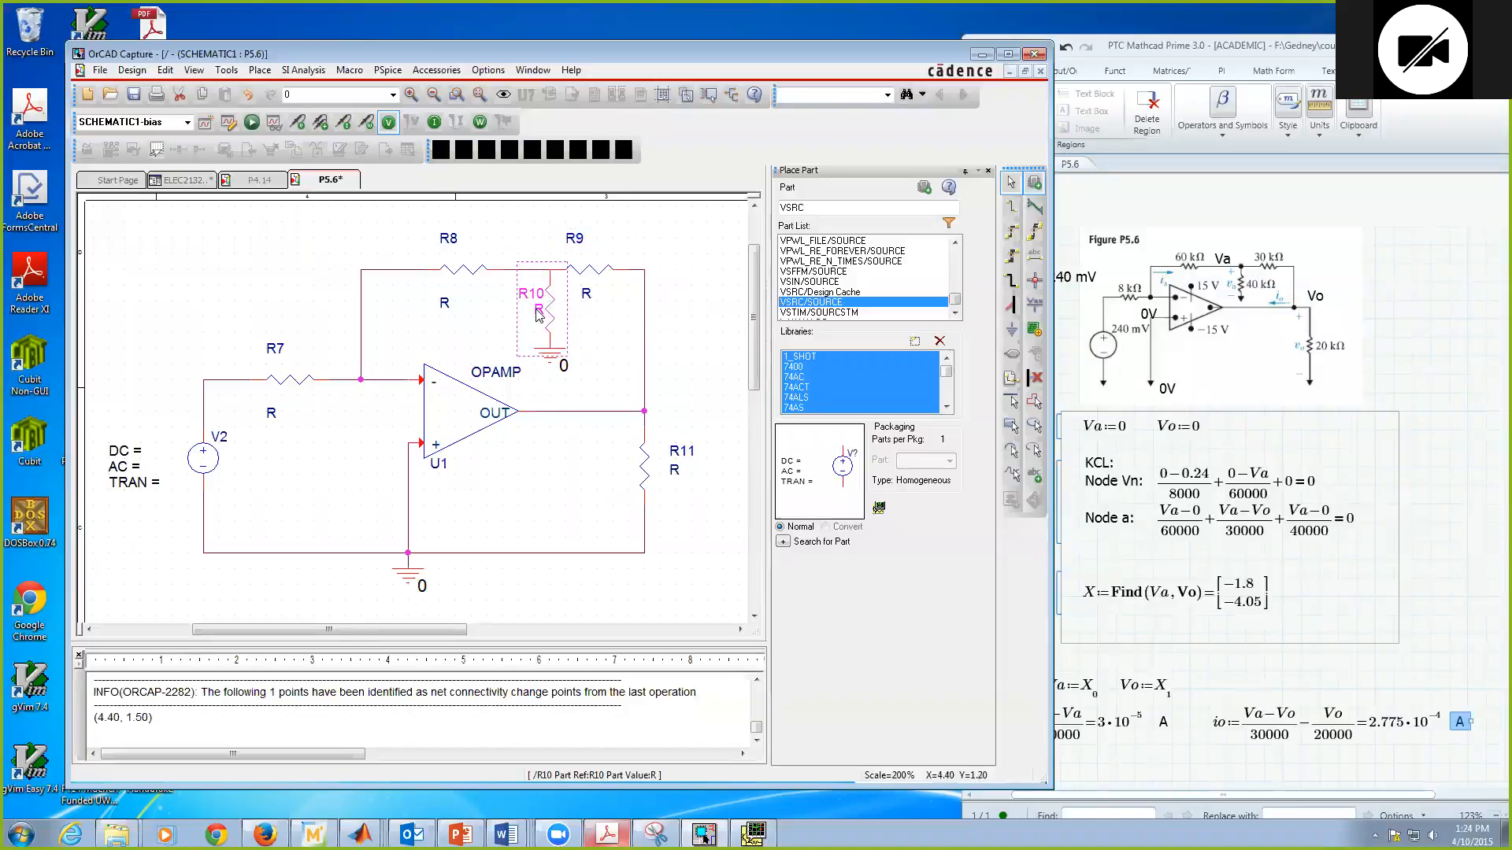
# Step: Move R8's value label closer beneath R8, and bring R7's value and name labels in closer to R7
pyautogui.moveTo(442, 305); pyautogui.dragTo(459, 295)
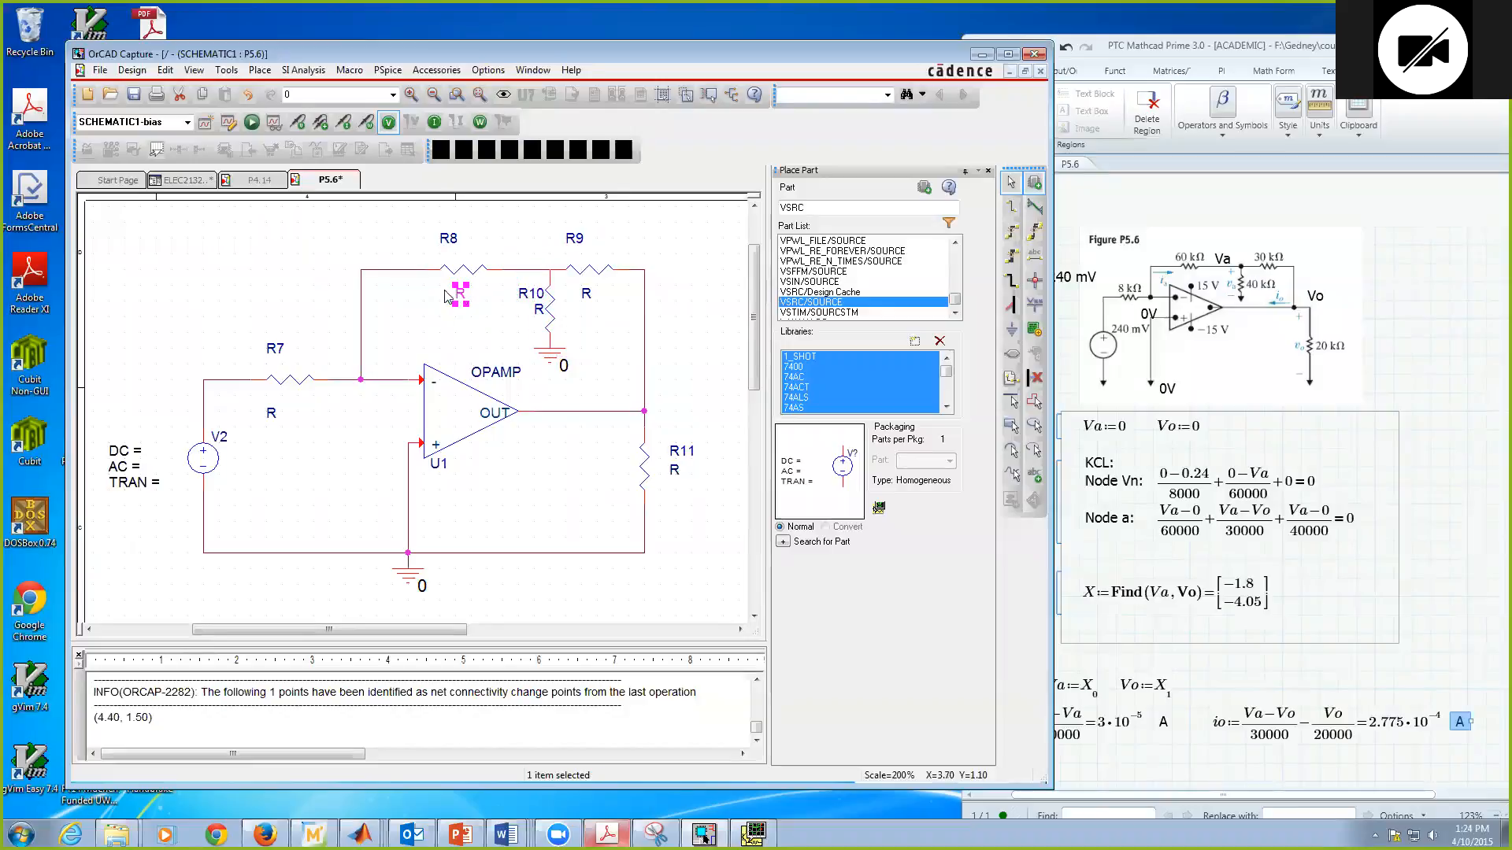
pyautogui.click(327, 262)
pyautogui.moveTo(270, 415); pyautogui.dragTo(288, 405)
pyautogui.moveTo(275, 348); pyautogui.dragTo(292, 356)
pyautogui.click(327, 411)
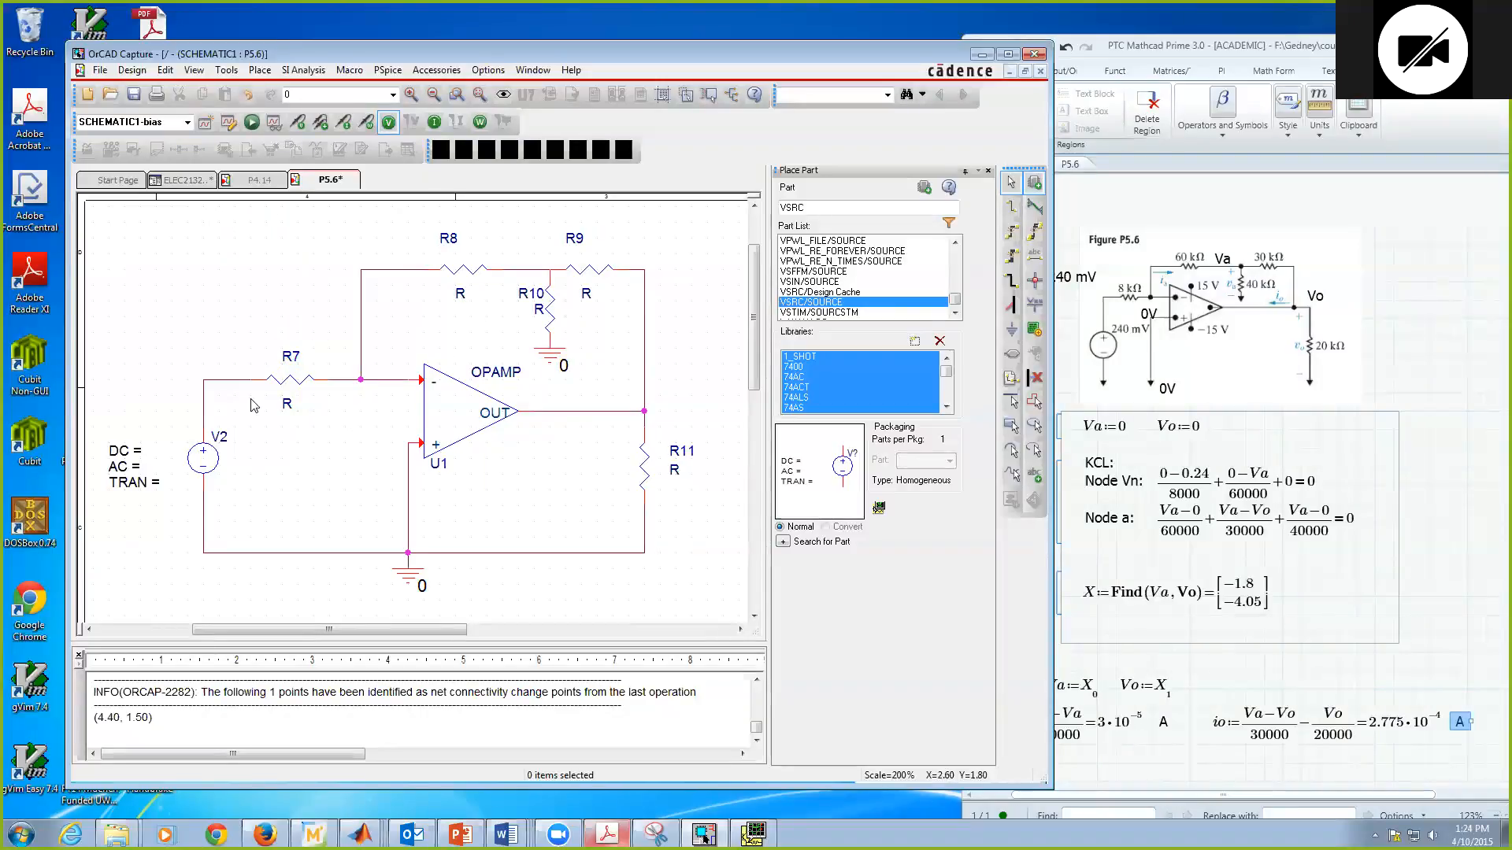
# Step: Set the value of R7 to 8k and the value of R8 to 60k
pyautogui.click(287, 405)
pyautogui.click(291, 360)
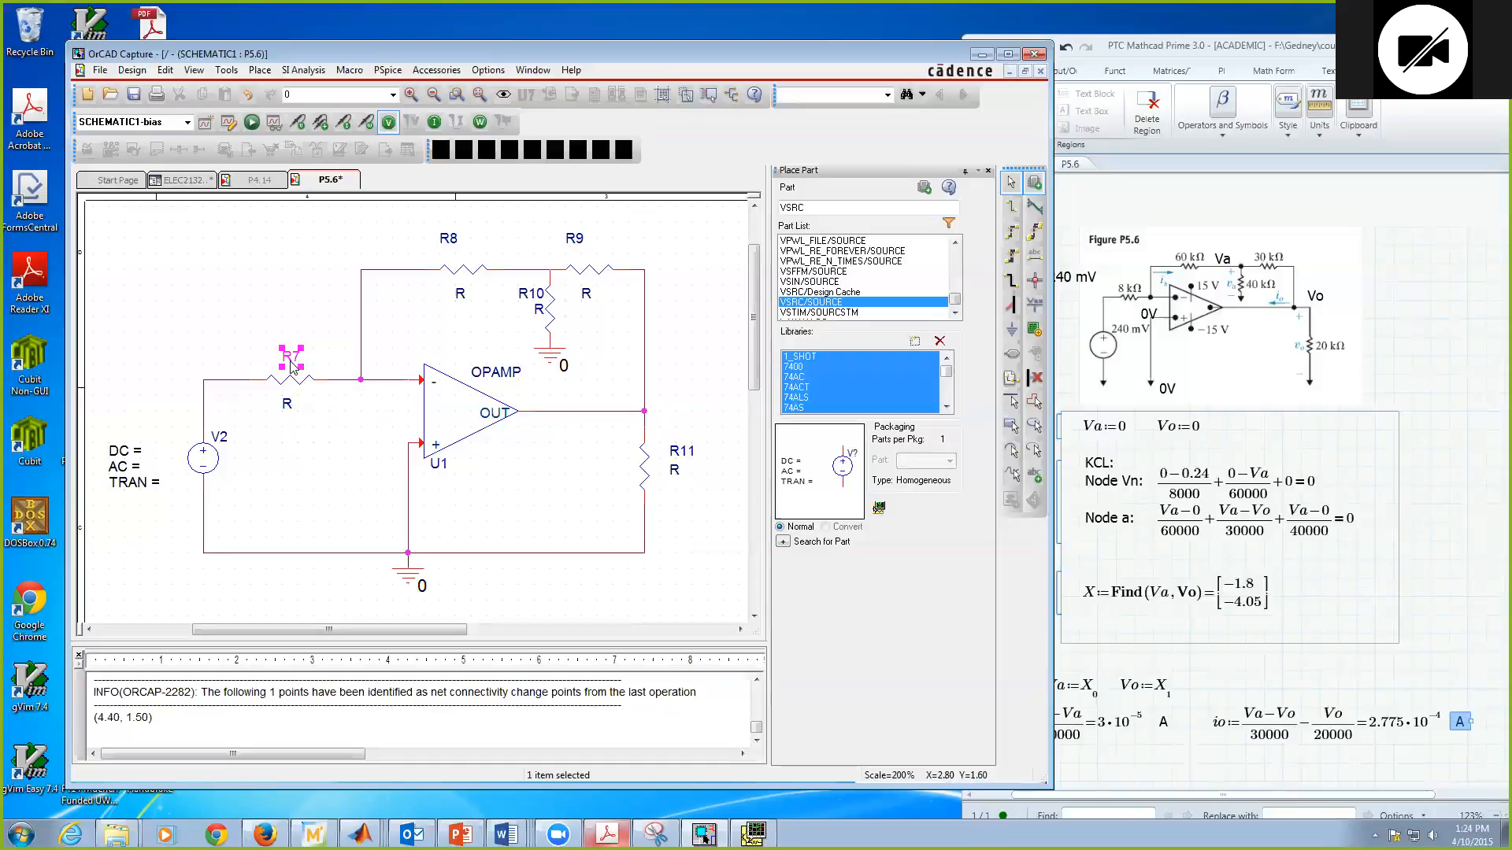
pyautogui.doubleClick(286, 407)
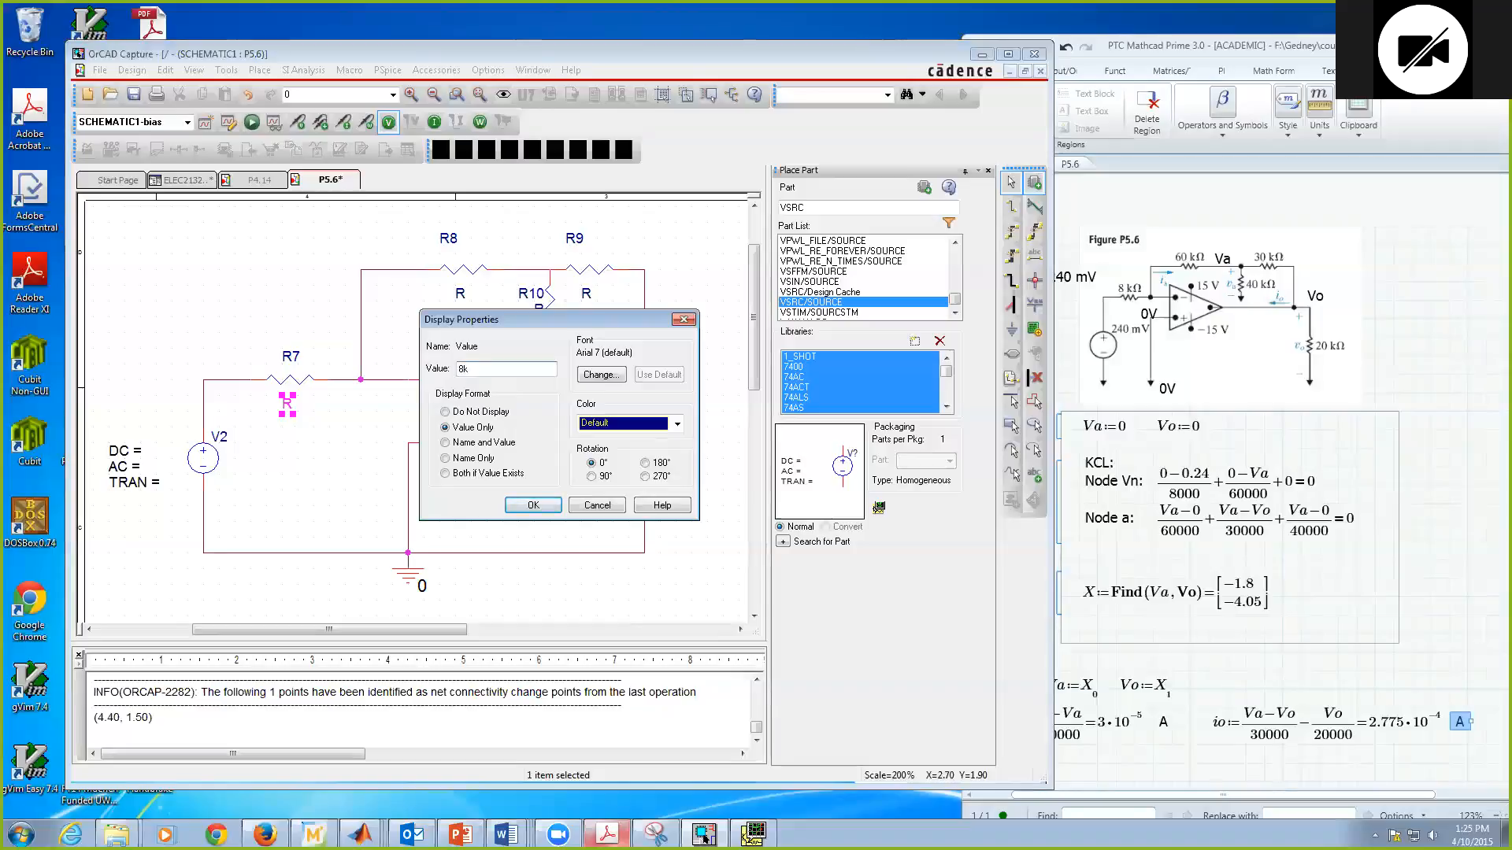
pyautogui.click(534, 505)
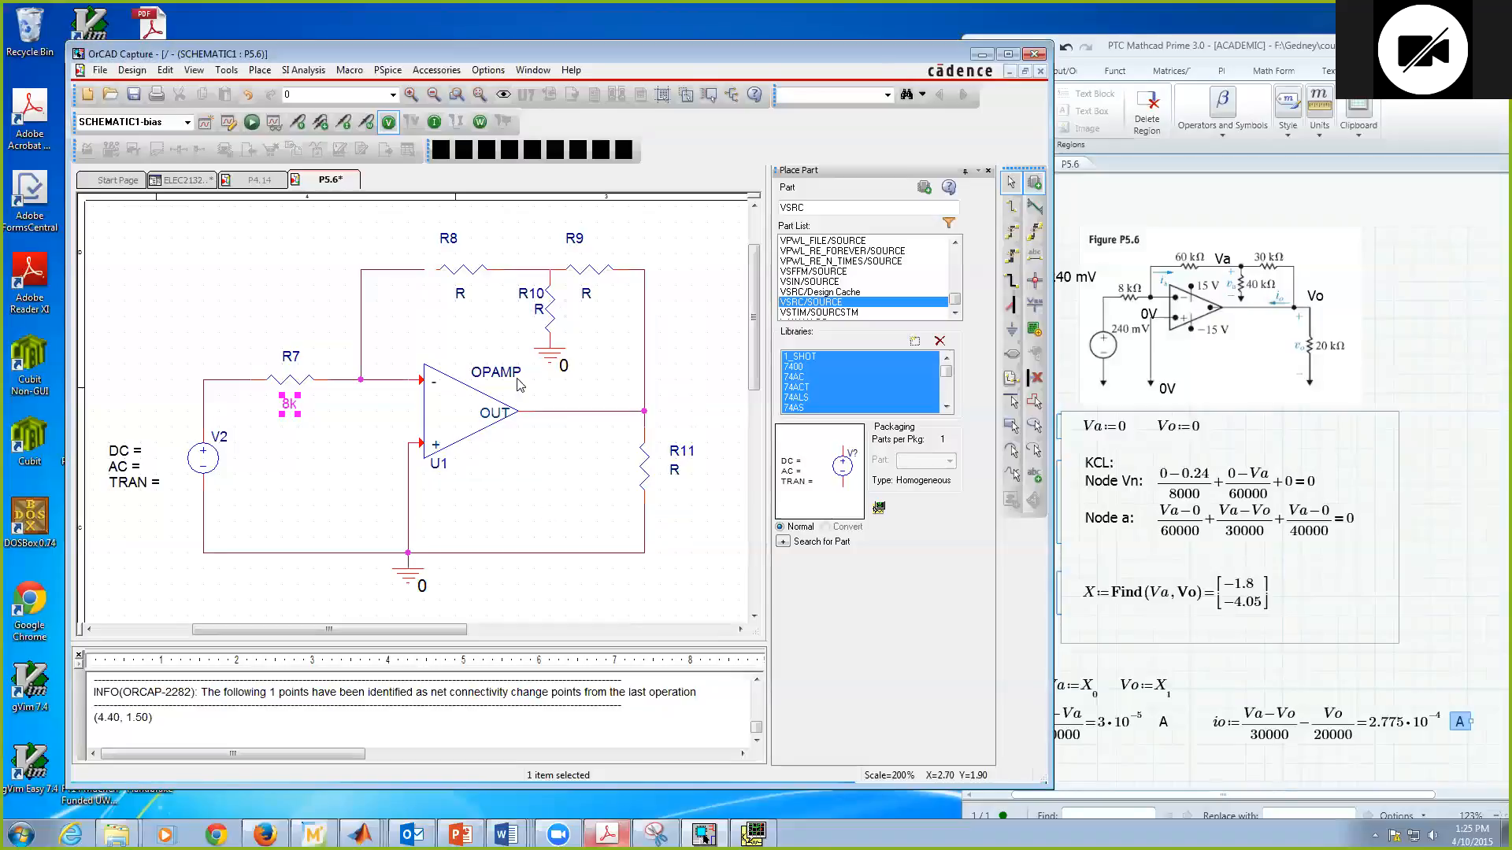
pyautogui.doubleClick(459, 293)
pyautogui.write('60k')
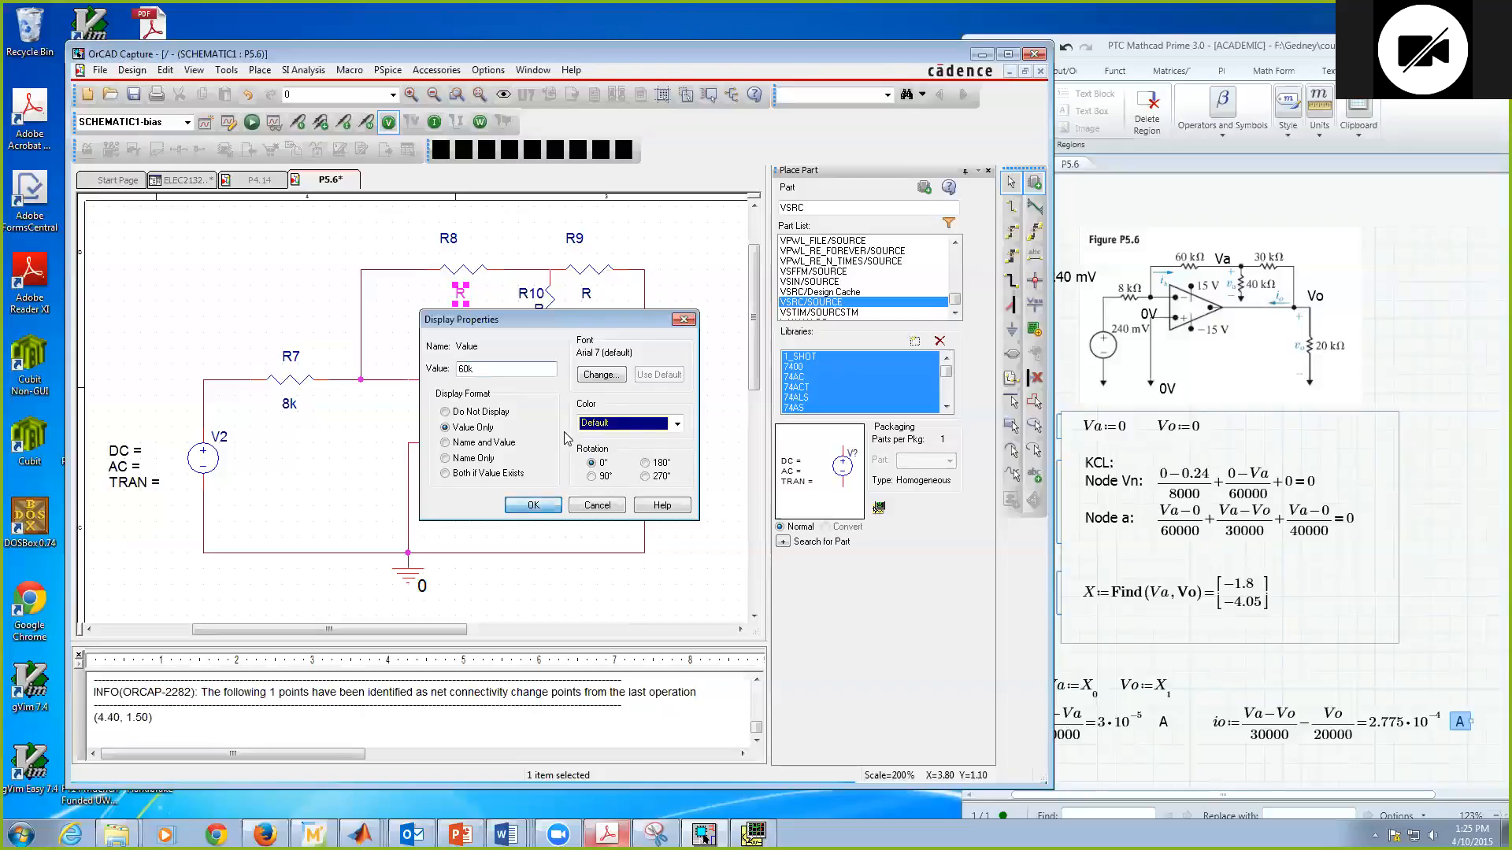
pyautogui.click(533, 504)
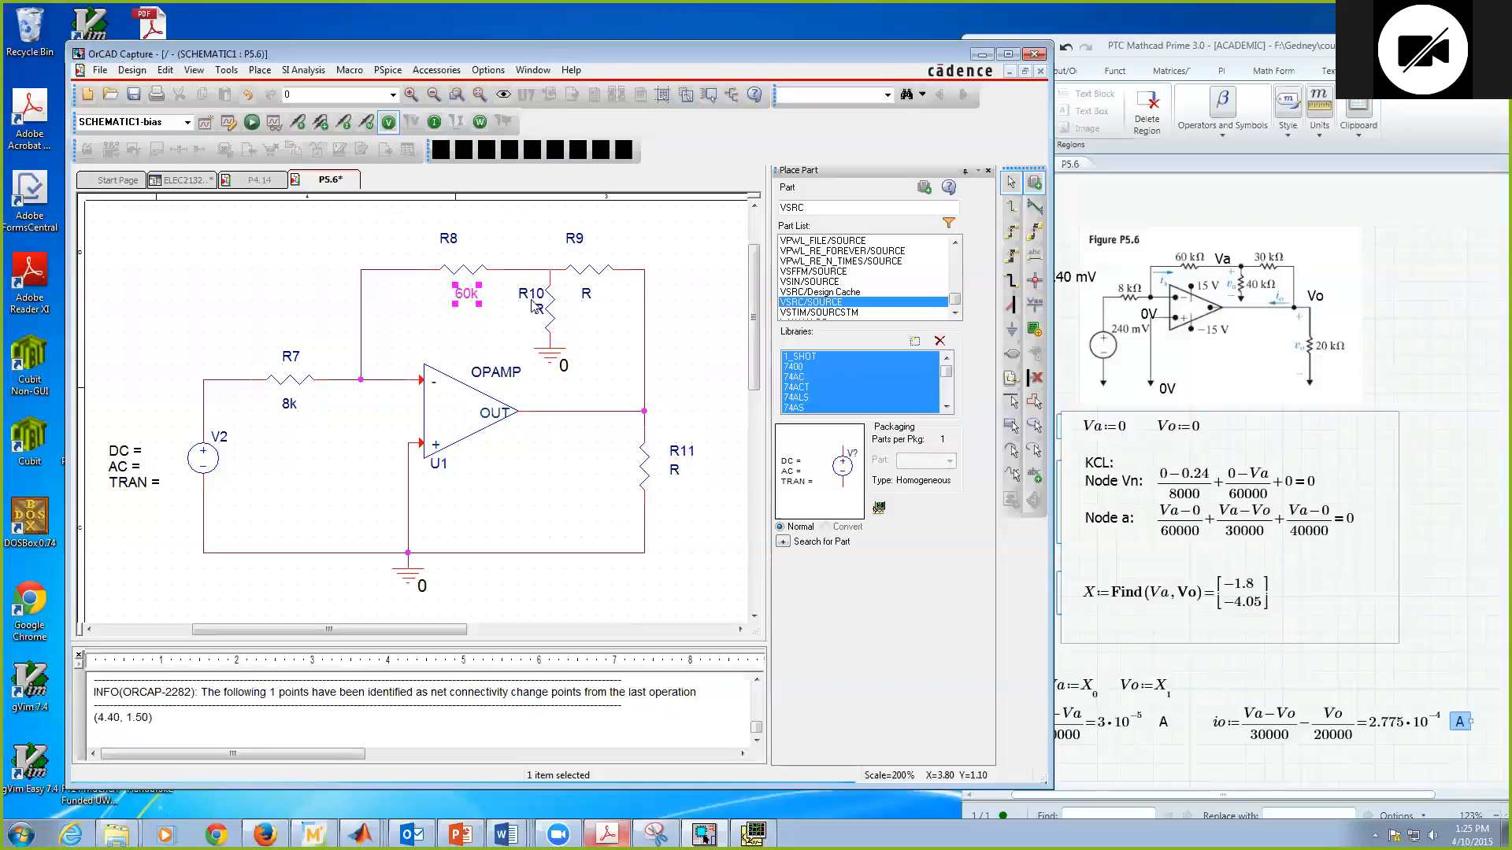
# Step: Set the value of R10 to 40k and the value of R9 to 30k
pyautogui.doubleClick(538, 305)
pyautogui.write('40k')
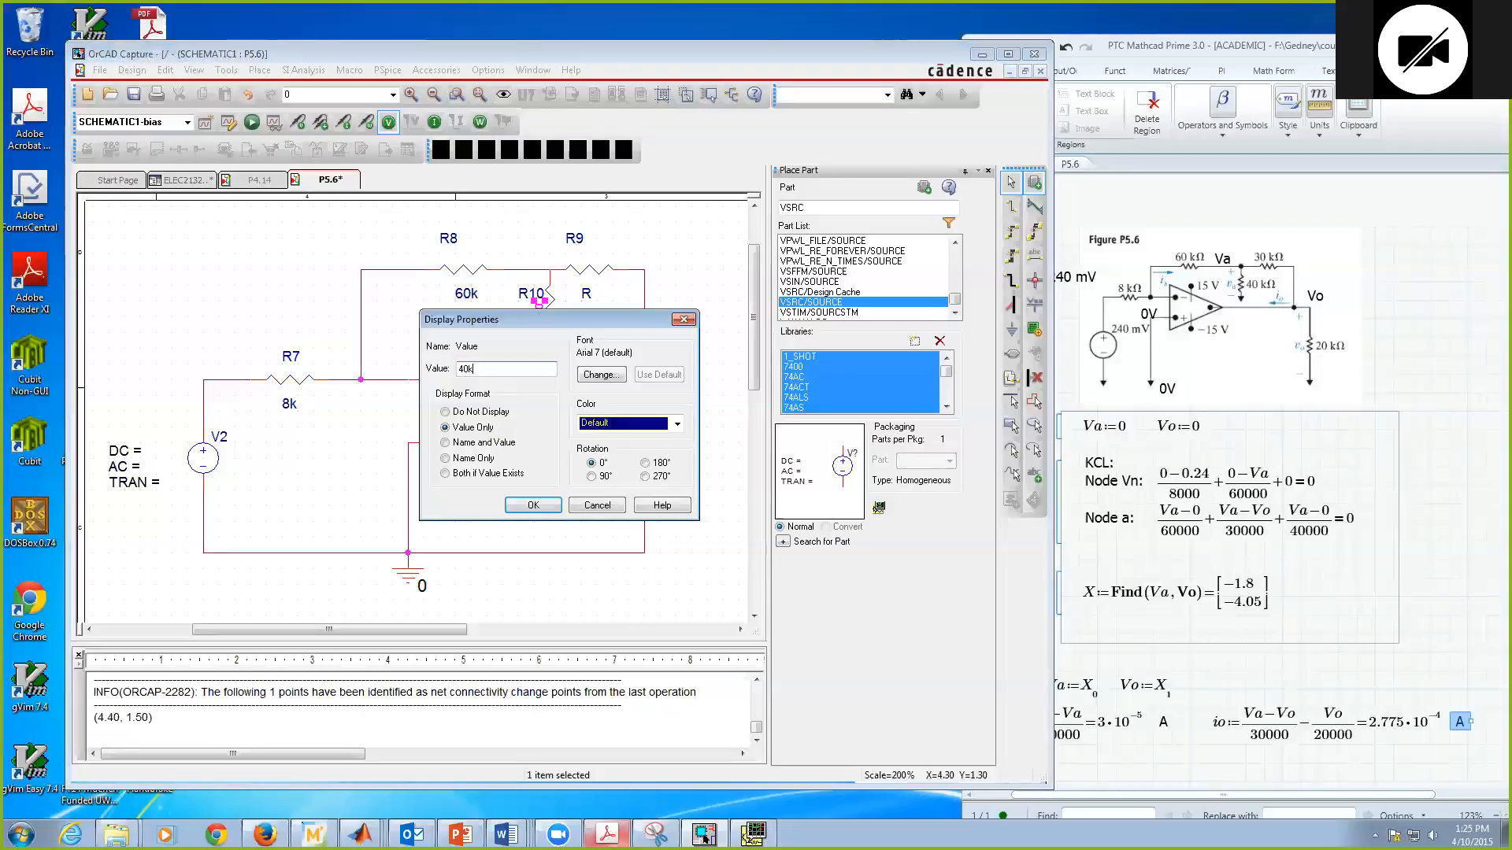
pyautogui.click(556, 508)
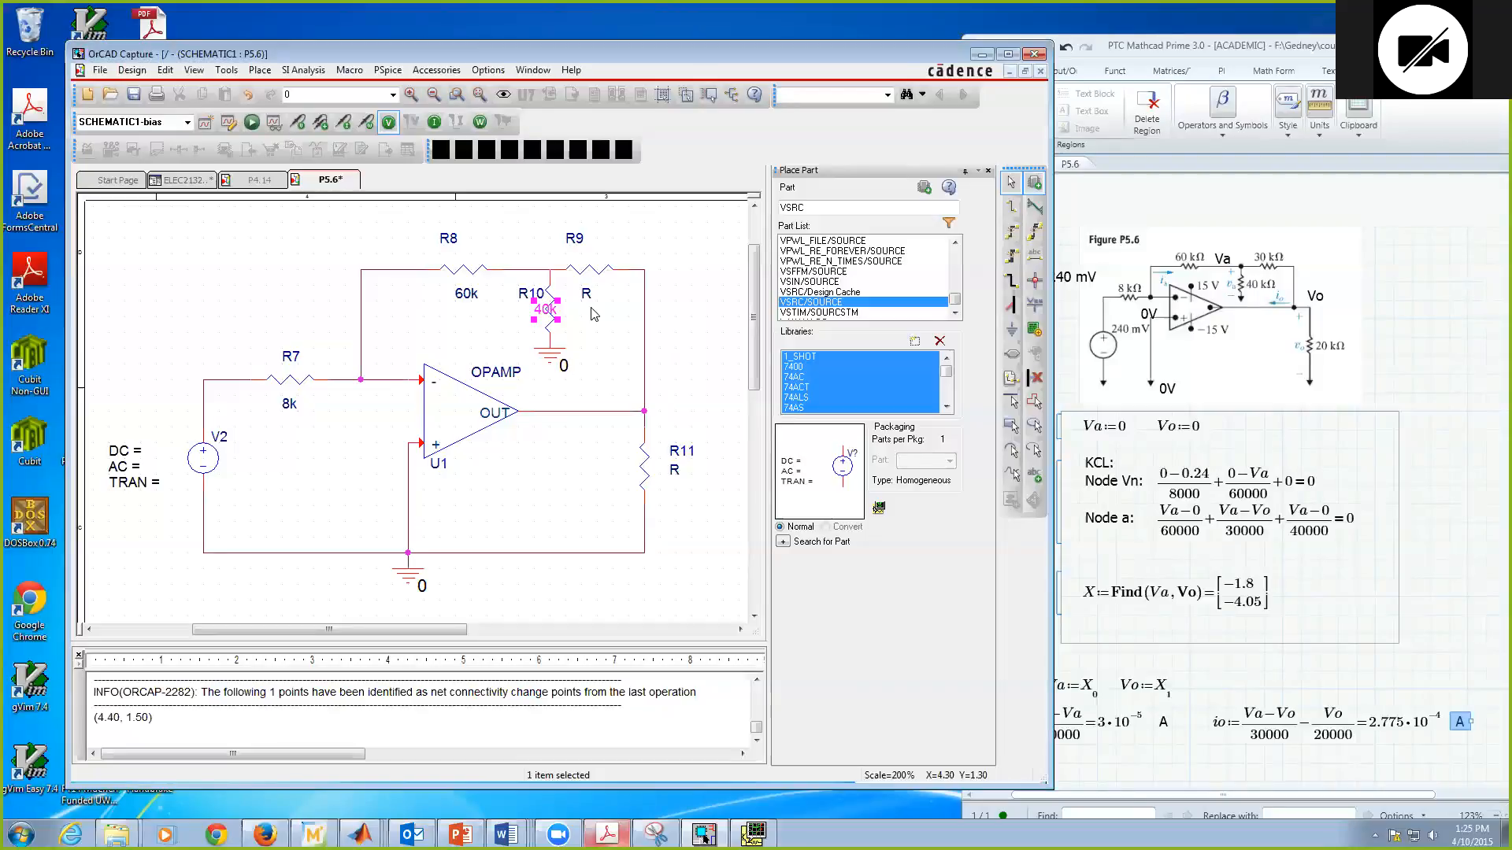
pyautogui.doubleClick(590, 292)
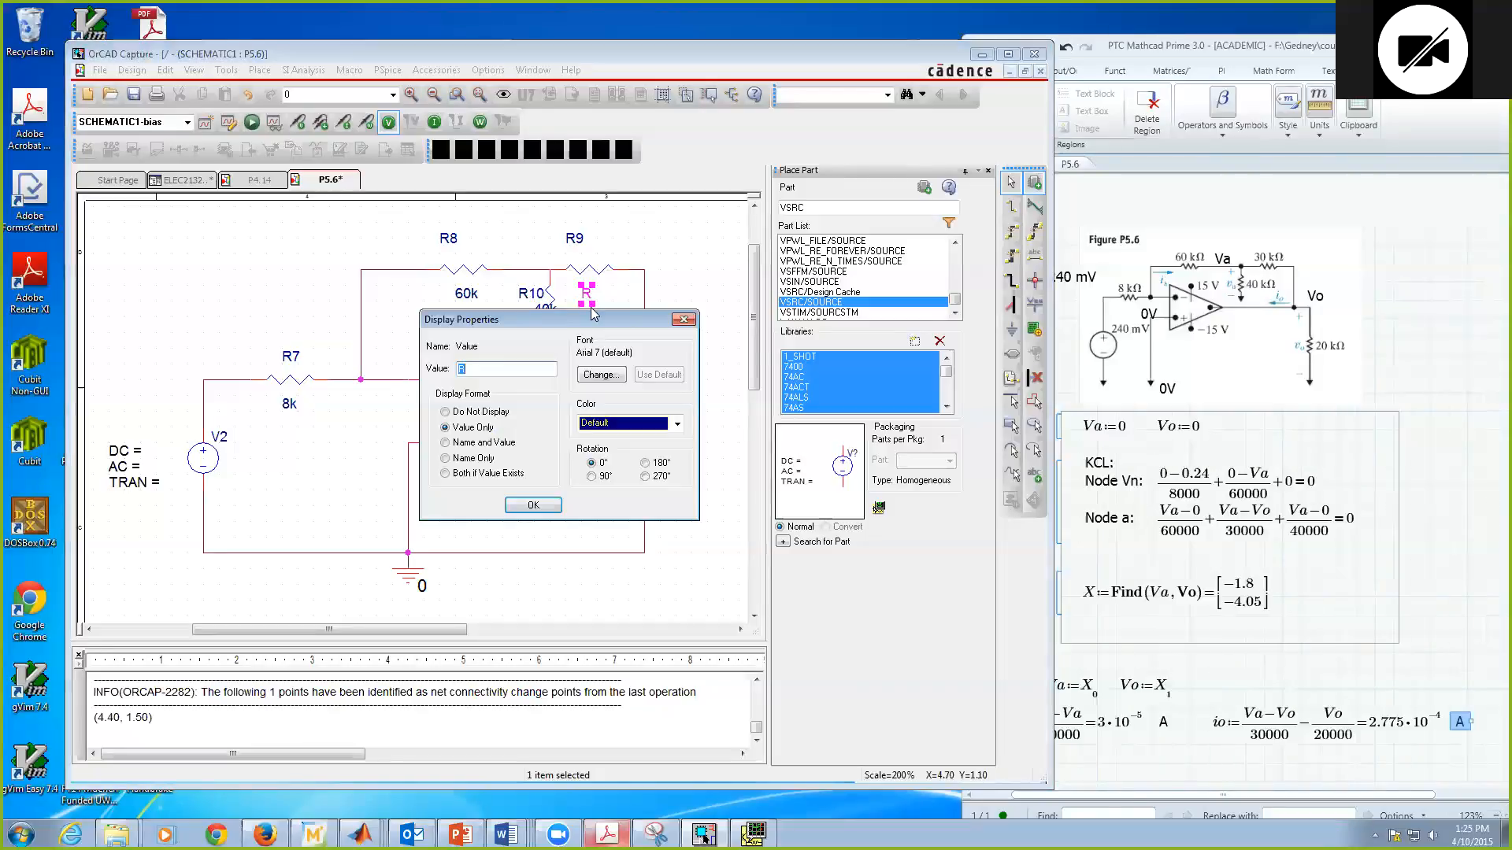
pyautogui.write('30k')
pyautogui.click(542, 508)
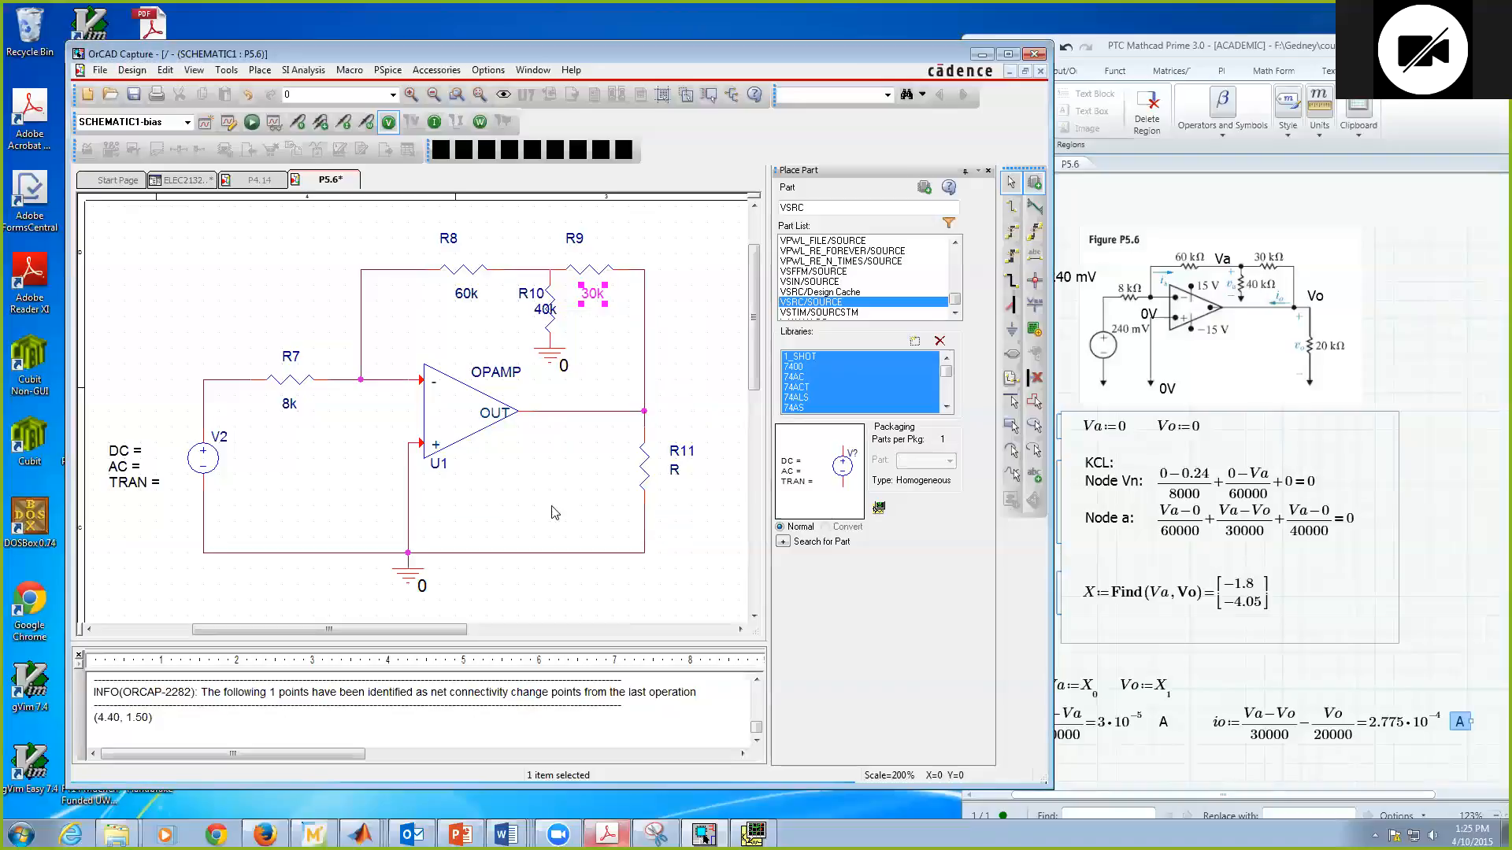
# Step: Set the value of the output load resistor R11 to 20k
pyautogui.doubleClick(675, 473)
pyautogui.write('20k')
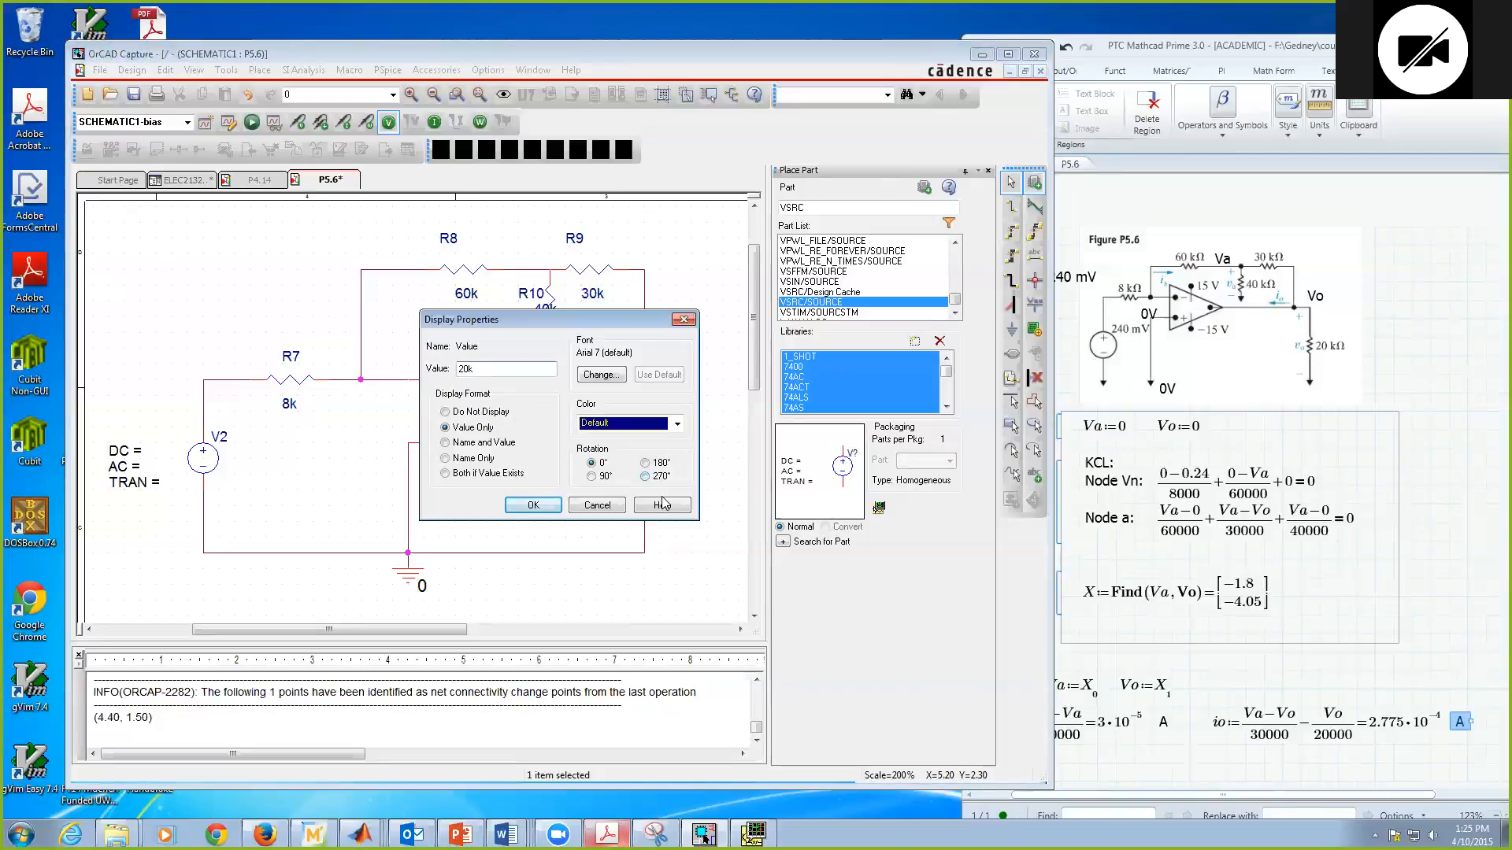
pyautogui.click(535, 507)
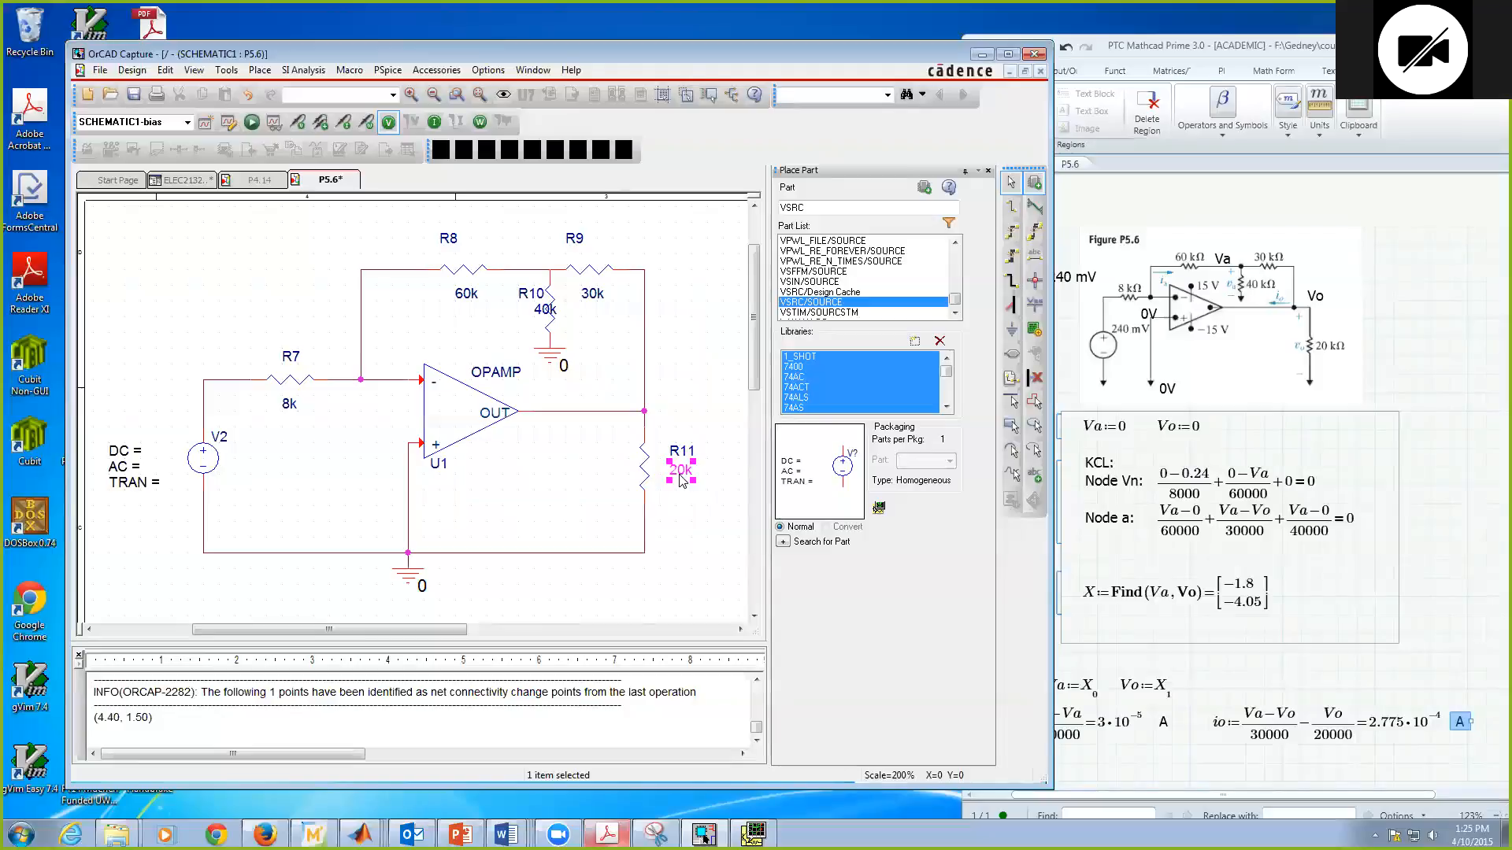
# Step: Shift the Mathcad window aside to uncover the figure's source value and set V2's DC value to 240m
pyautogui.click(122, 460)
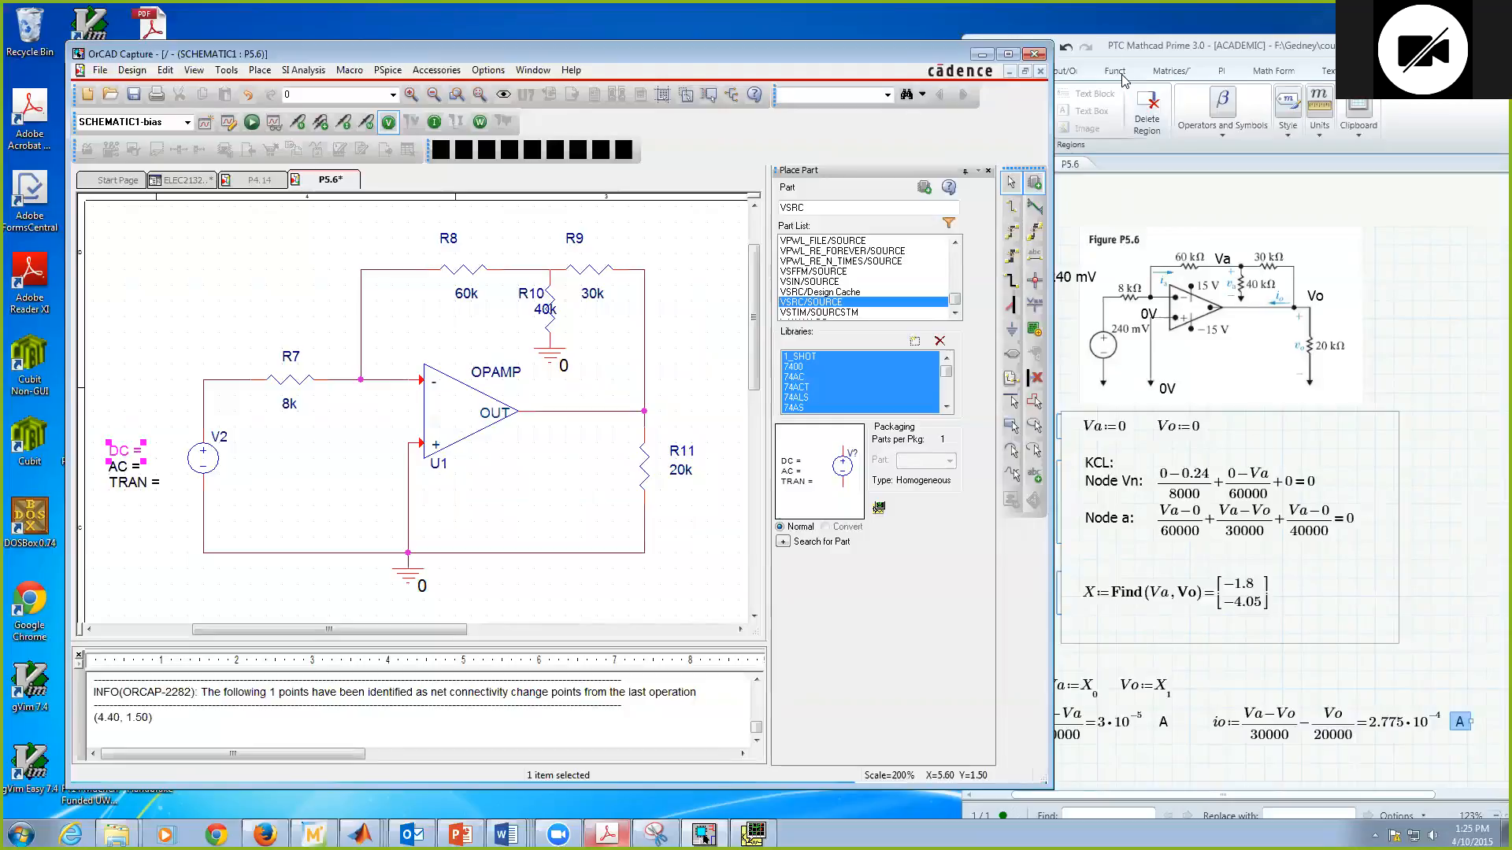
pyautogui.click(1113, 46)
pyautogui.moveTo(1148, 44); pyautogui.dragTo(1184, 45)
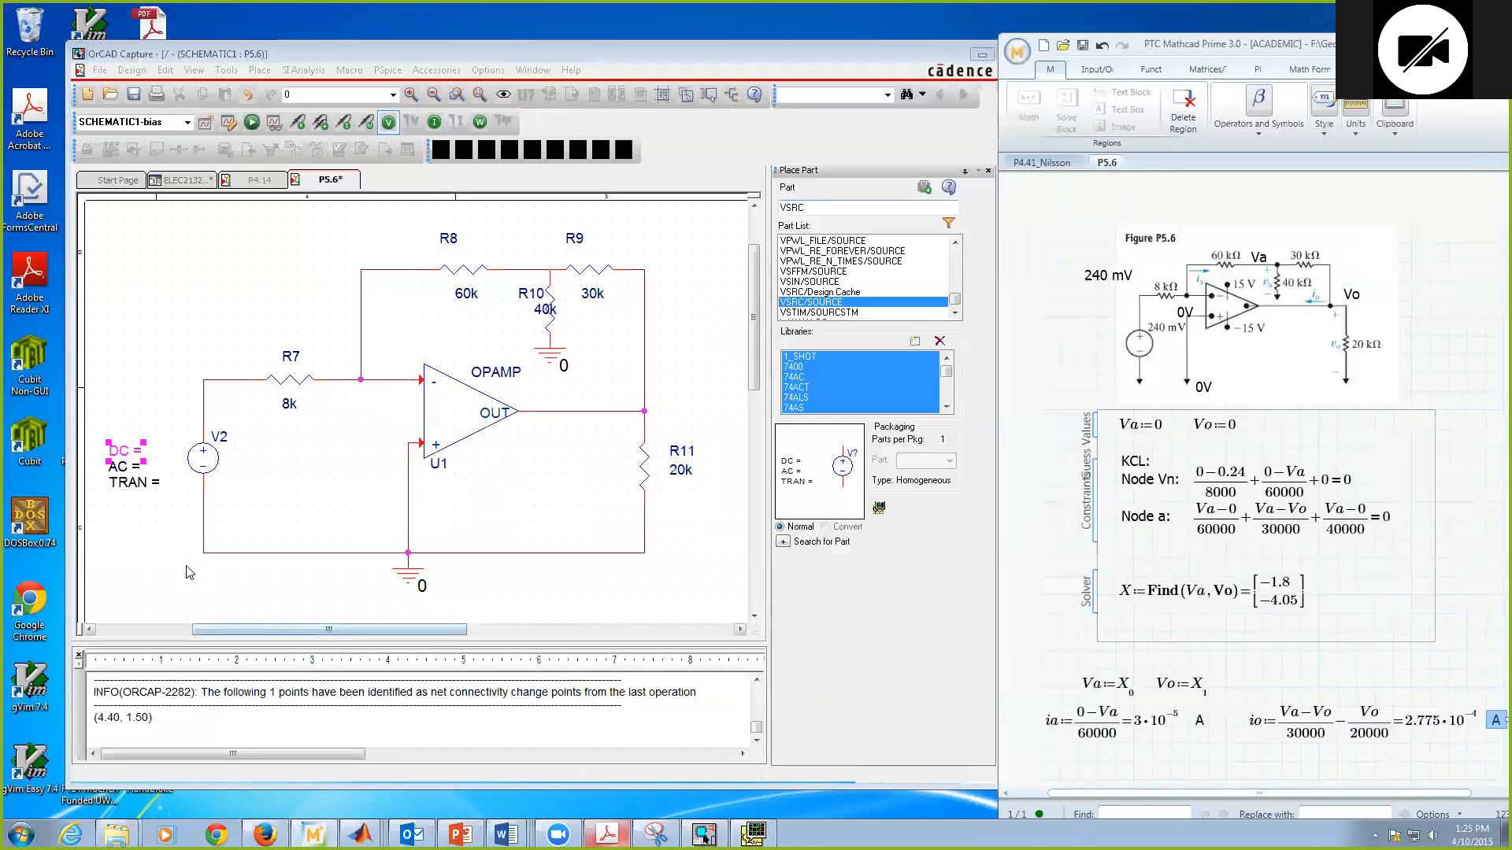
pyautogui.doubleClick(133, 451)
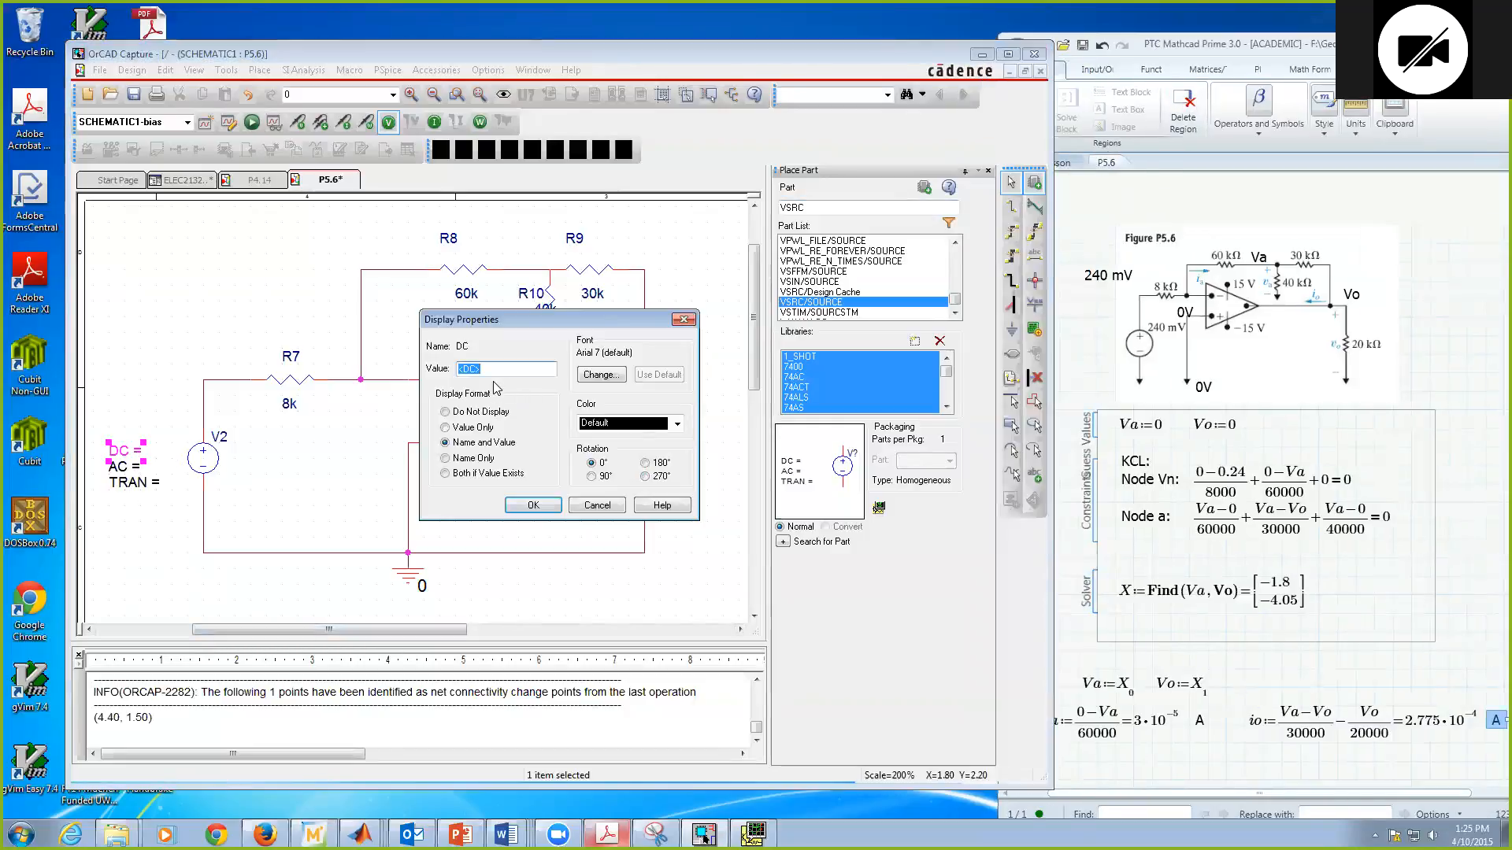
pyautogui.write('240m')
pyautogui.click(533, 506)
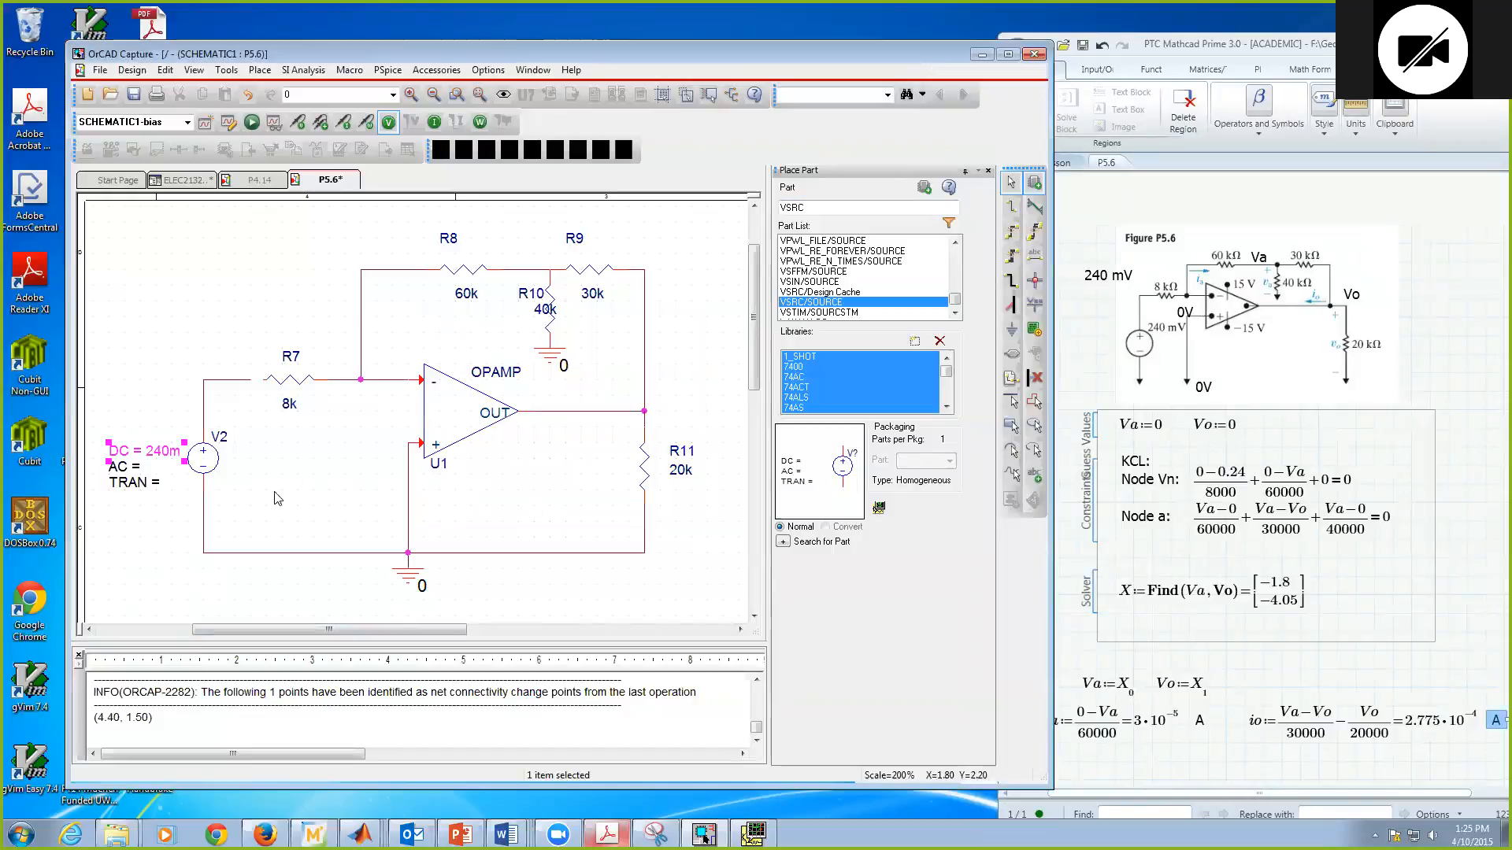
pyautogui.click(140, 568)
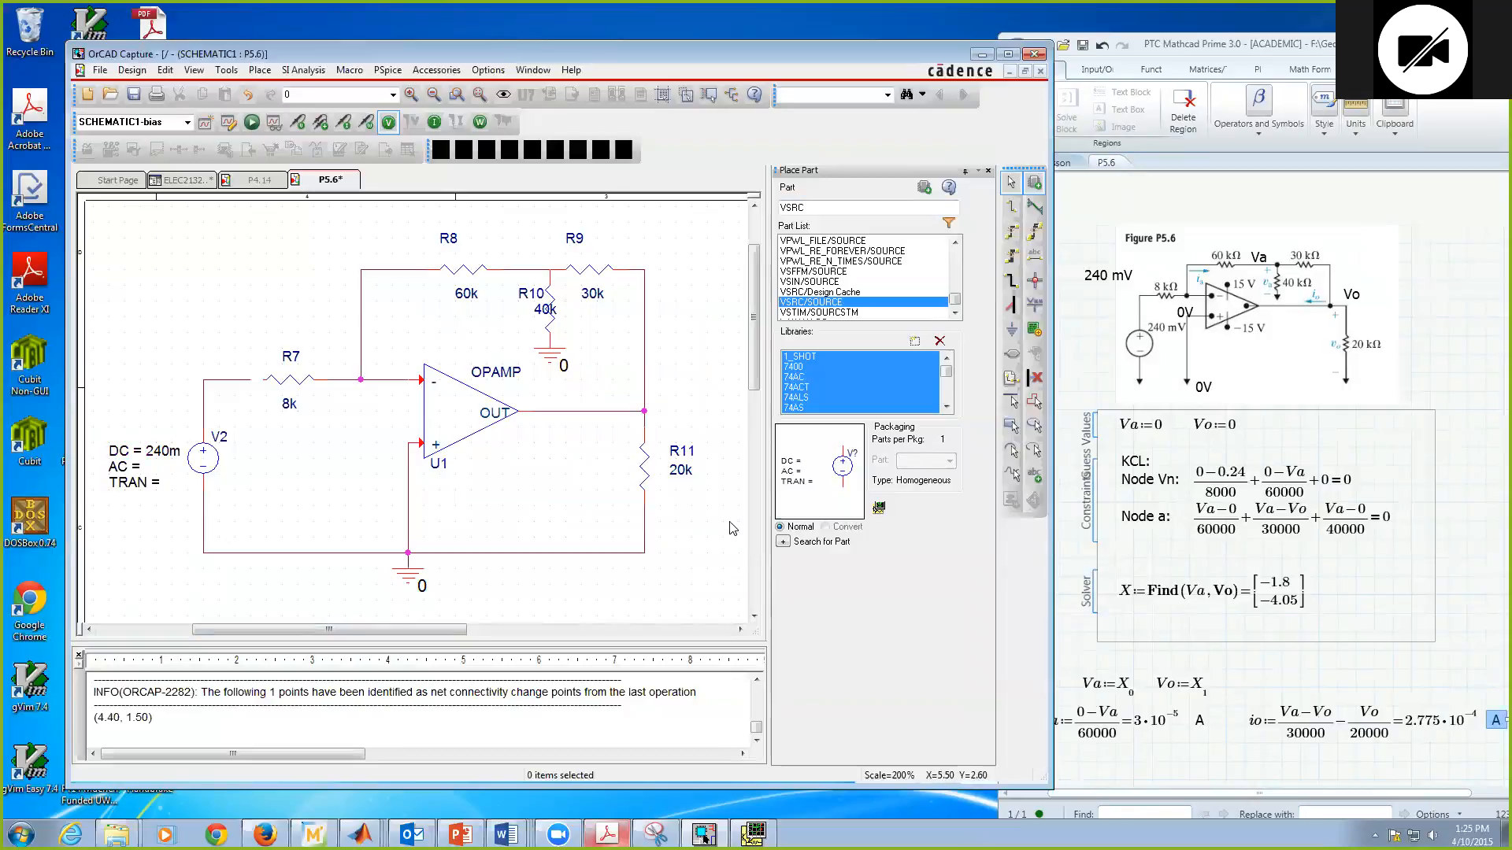
# Step: Check the resistors' values against the reference figure and save the schematic
pyautogui.click(550, 319)
pyautogui.click(471, 296)
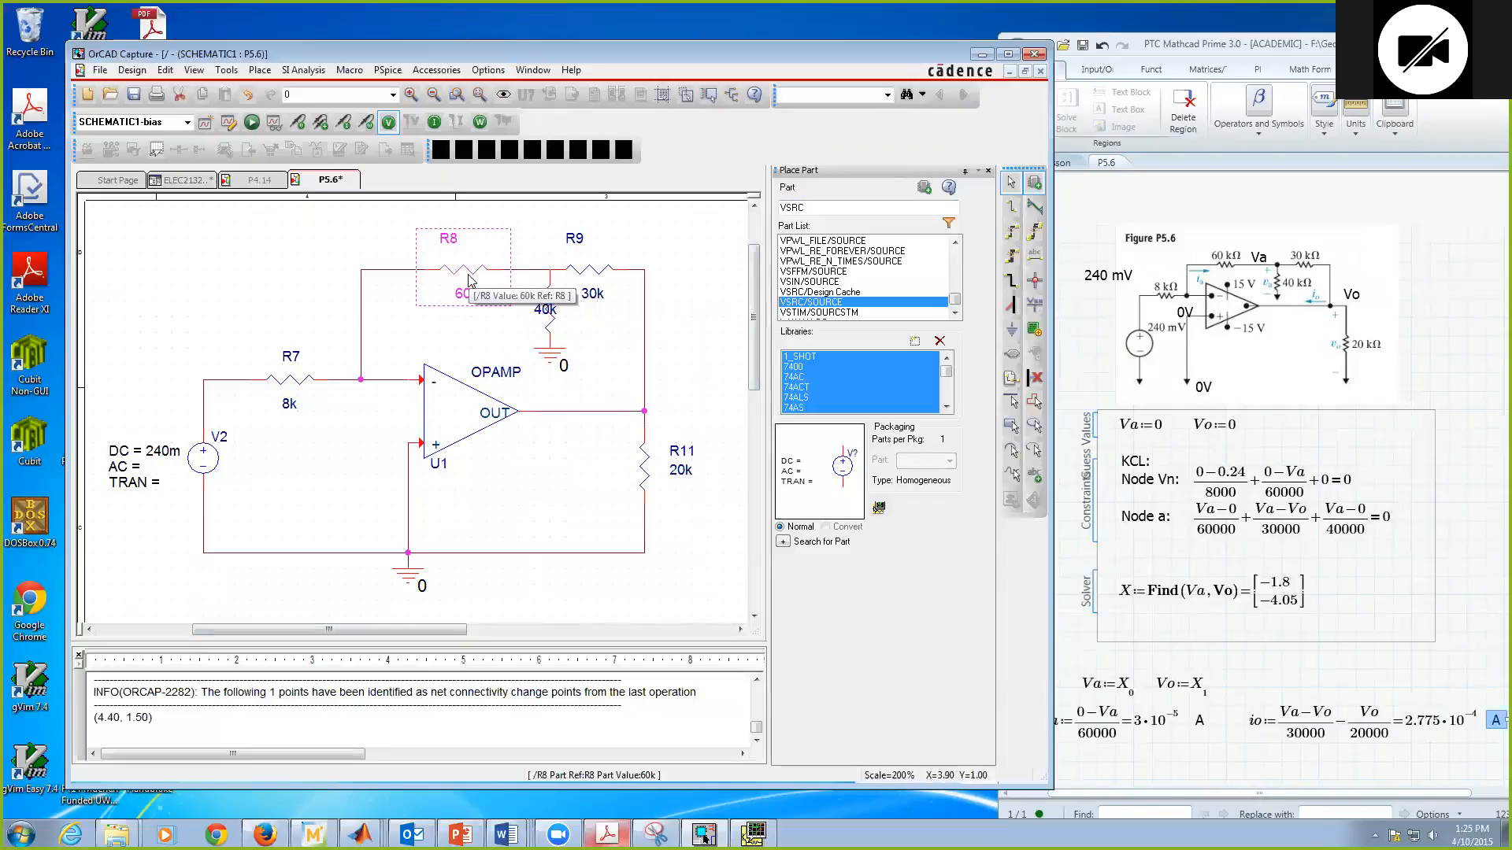
pyautogui.click(305, 395)
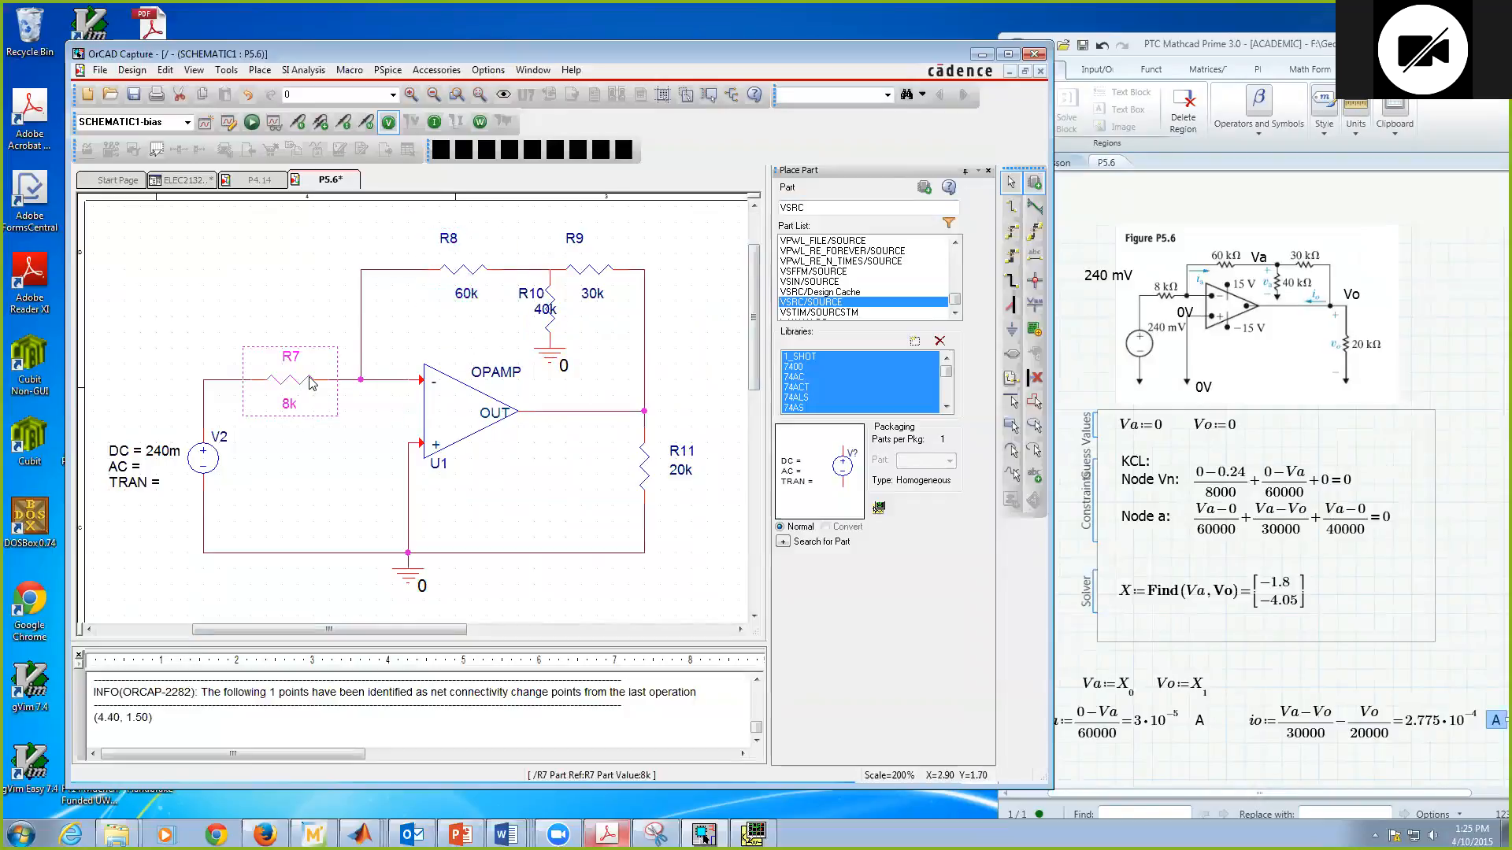
pyautogui.click(607, 293)
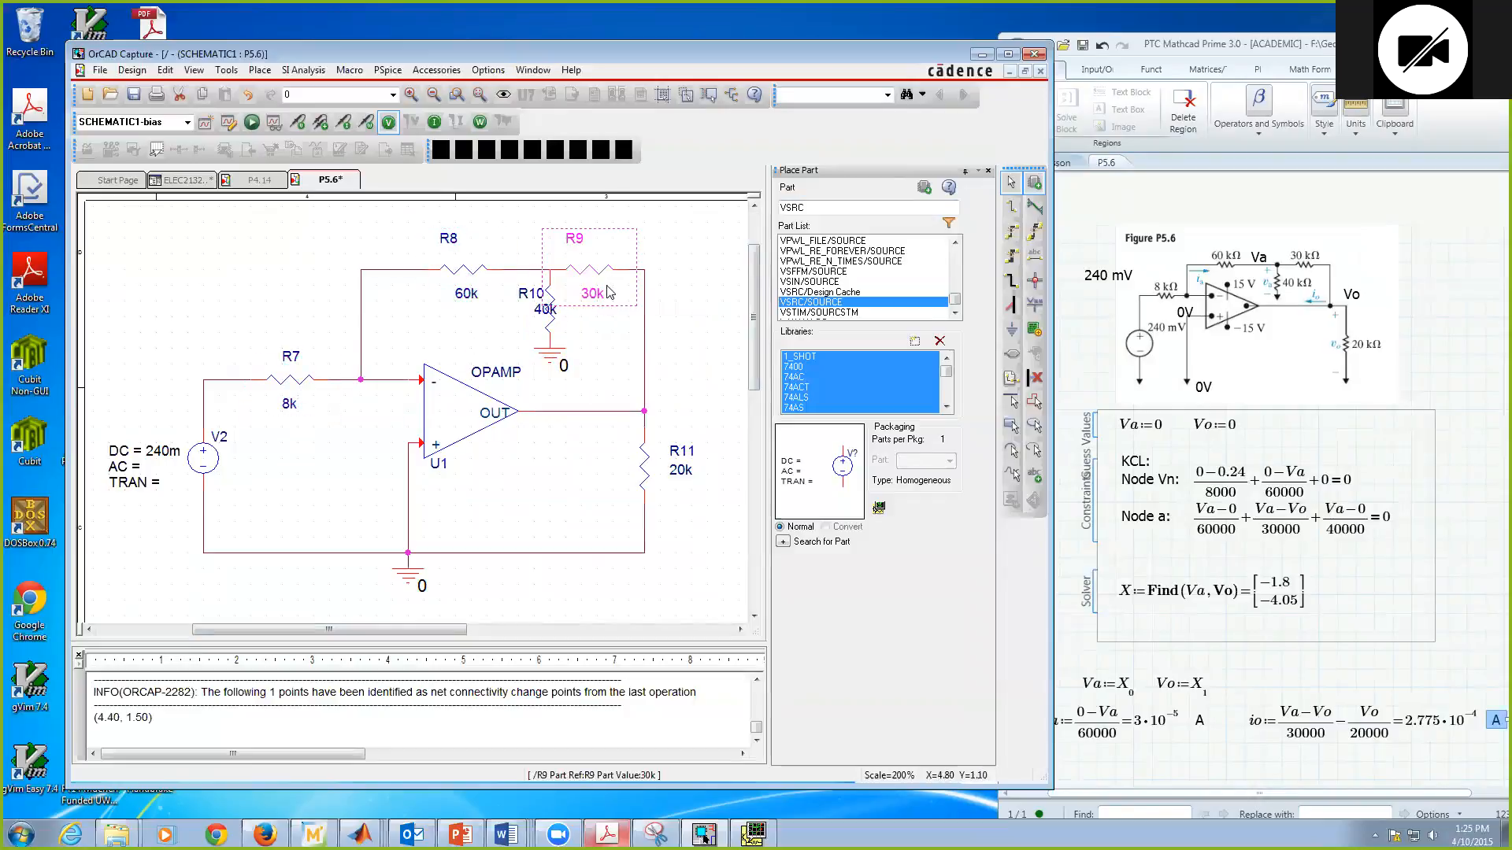
pyautogui.click(644, 472)
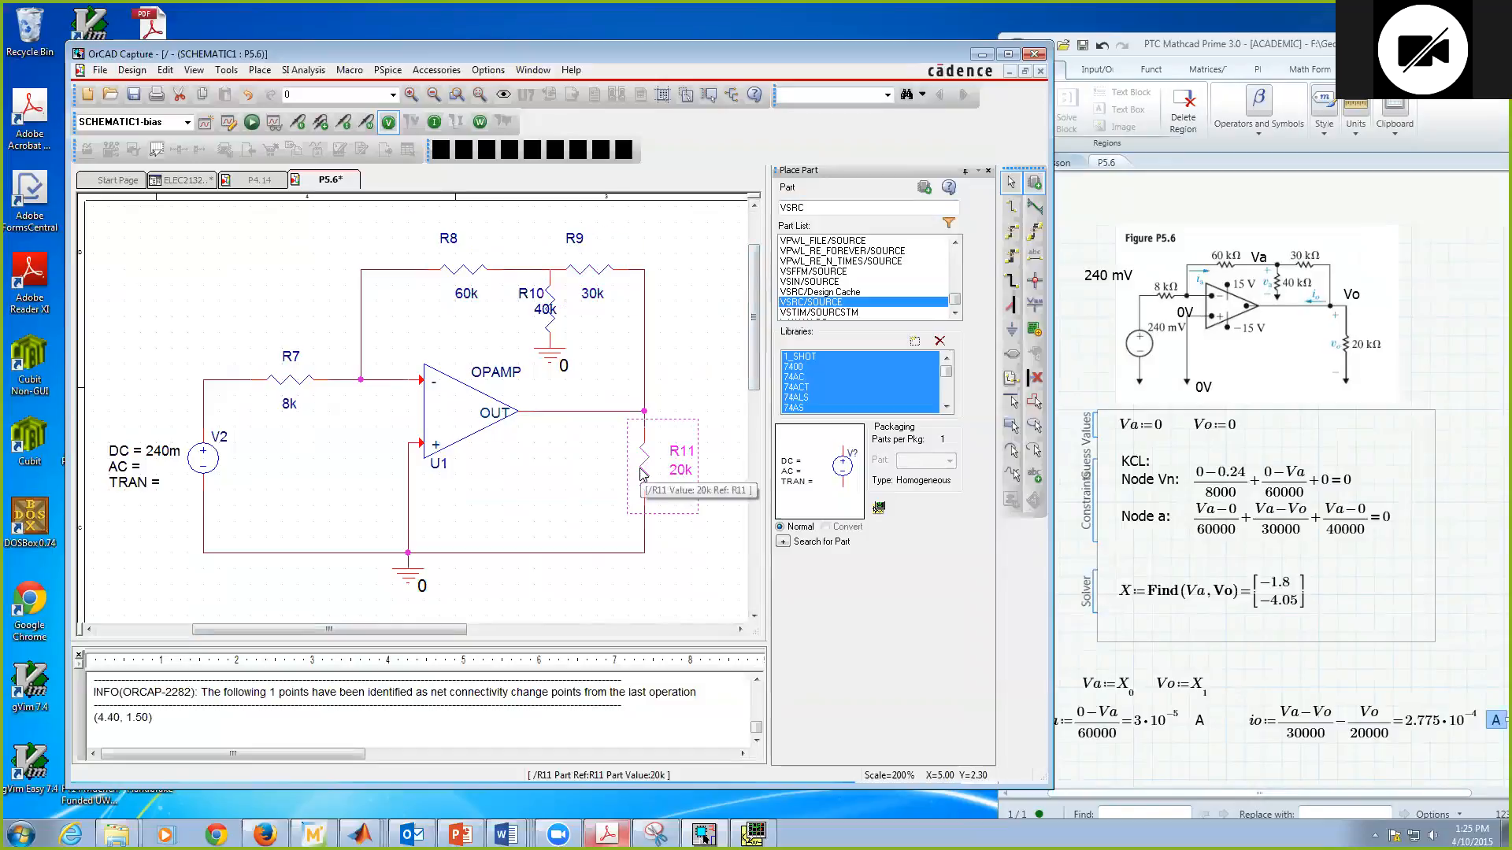
pyautogui.click(660, 555)
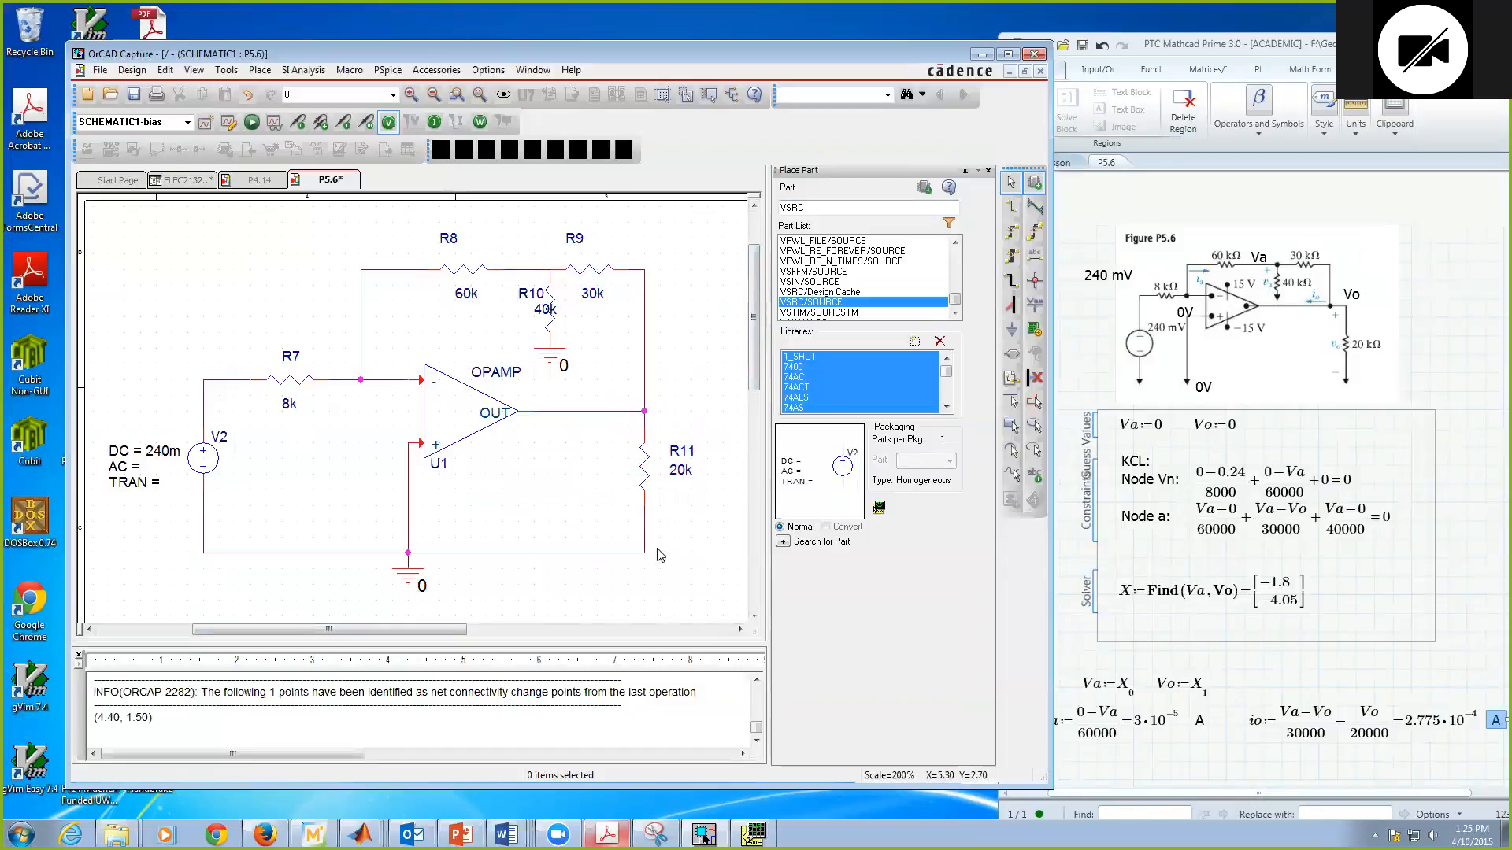
pyautogui.click(133, 93)
# Step: Inspect the ground wires, the inverting-input node, the V2–R7 wire and the R8–R10 junction to verify the circuit's connections
pyautogui.click(340, 554)
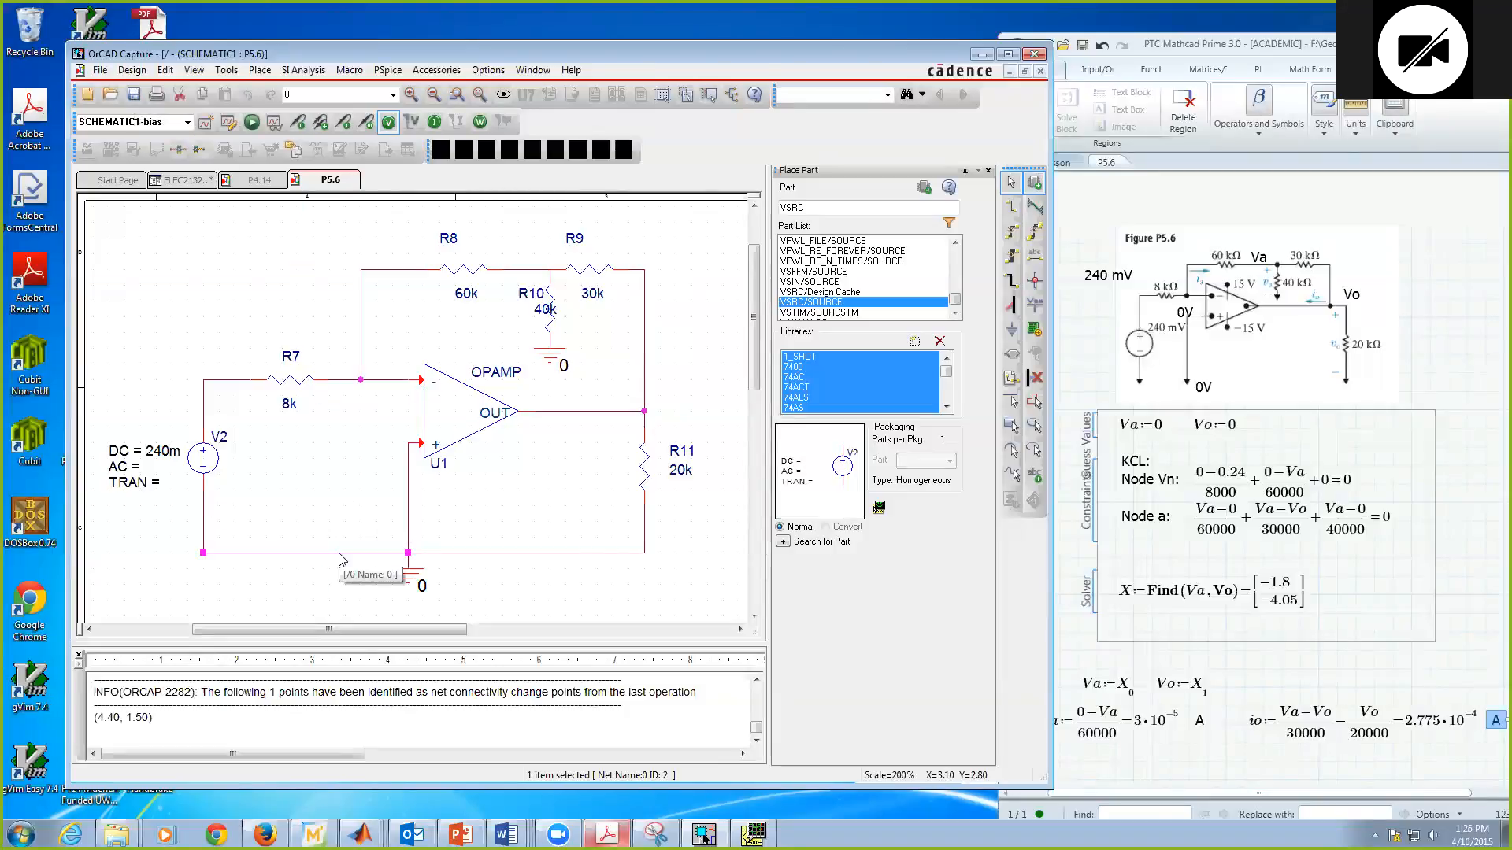
pyautogui.click(417, 554)
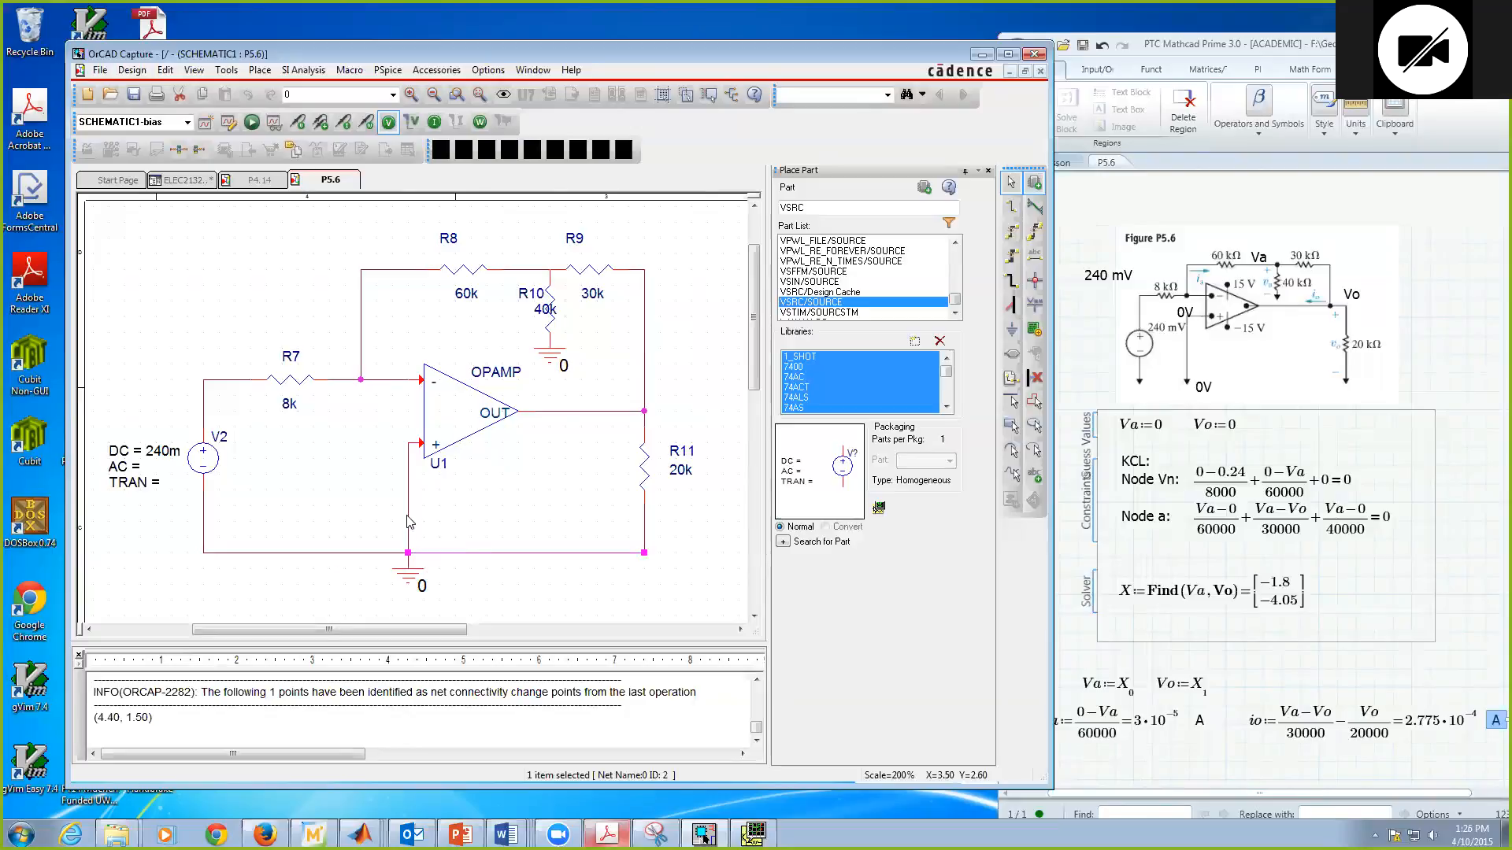
pyautogui.click(409, 519)
pyautogui.click(385, 380)
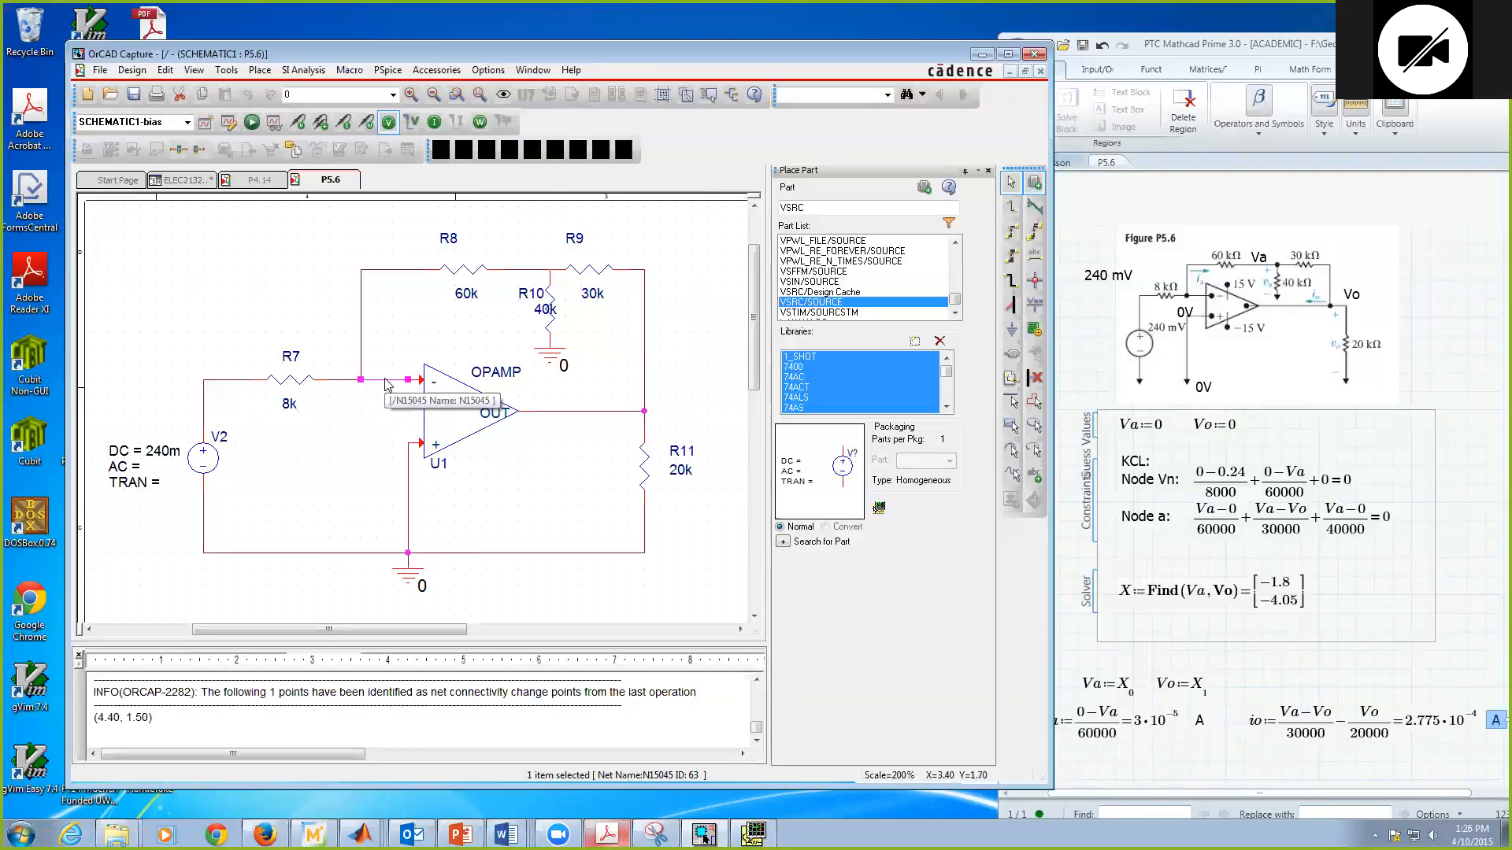
pyautogui.click(341, 380)
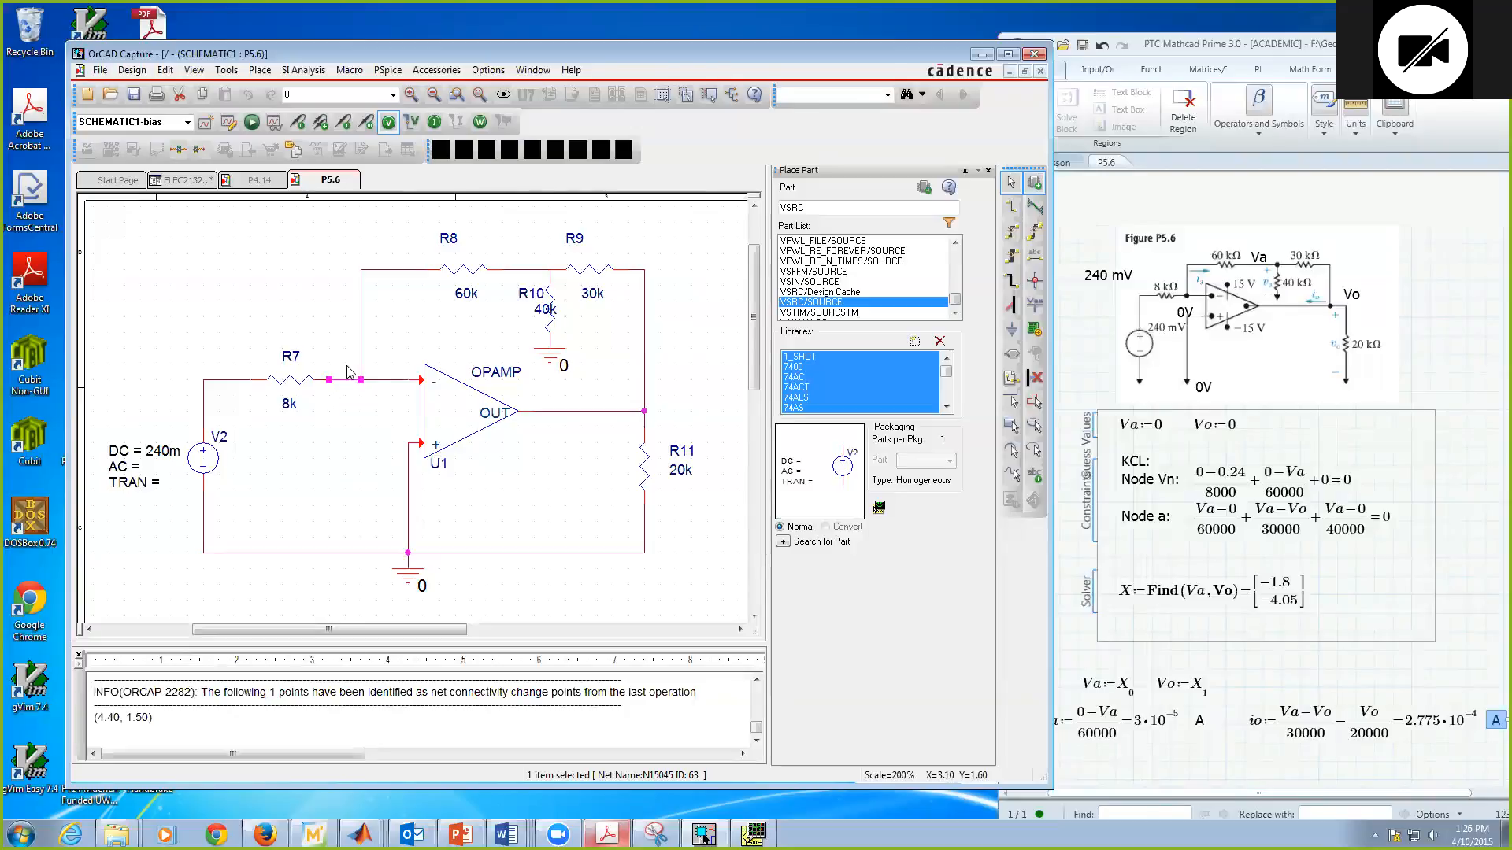
pyautogui.click(361, 344)
pyautogui.click(241, 381)
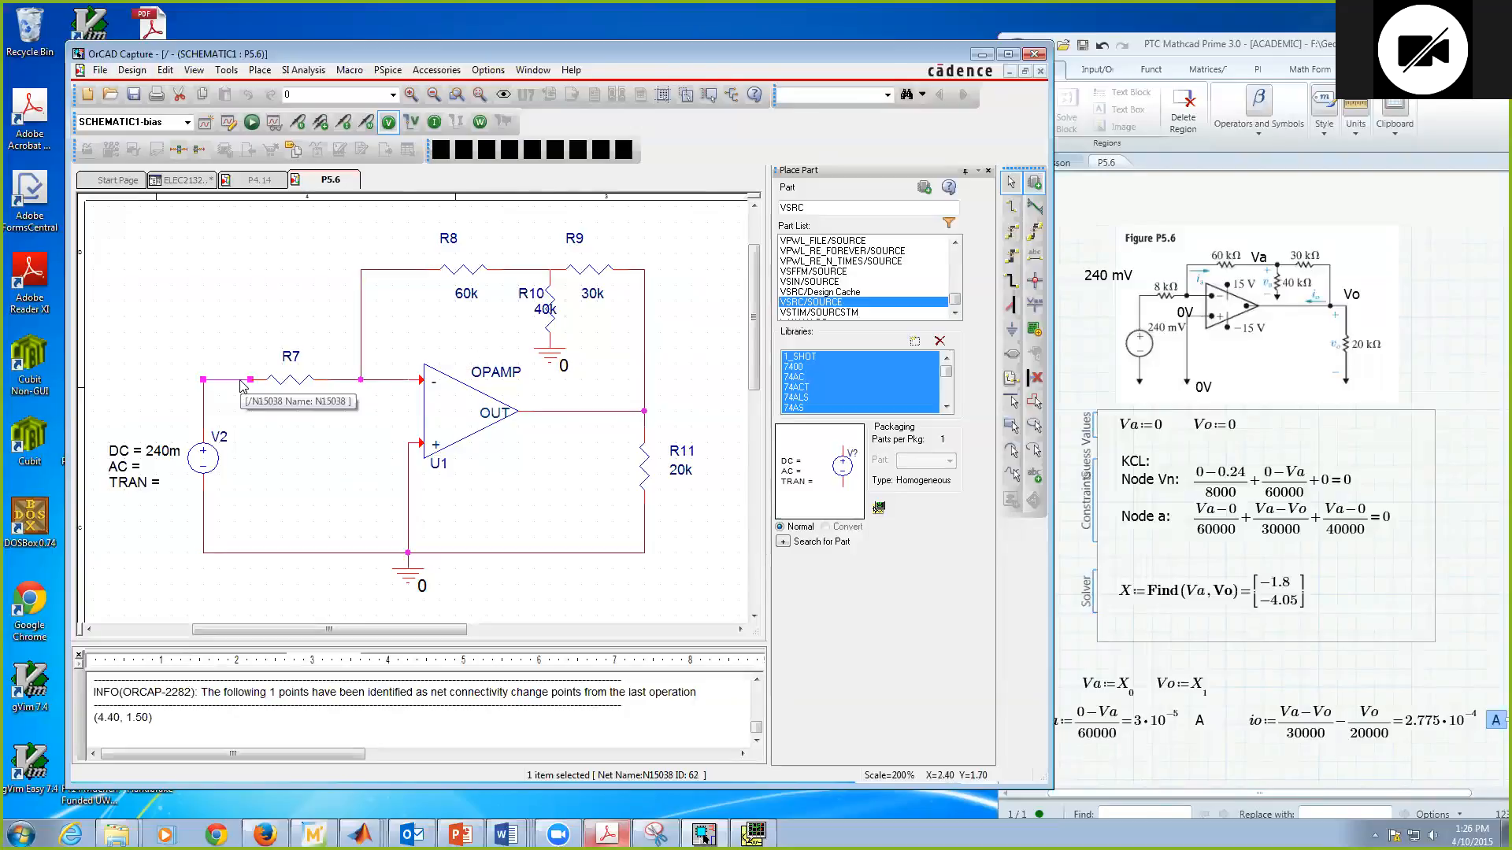
pyautogui.click(526, 271)
pyautogui.click(550, 281)
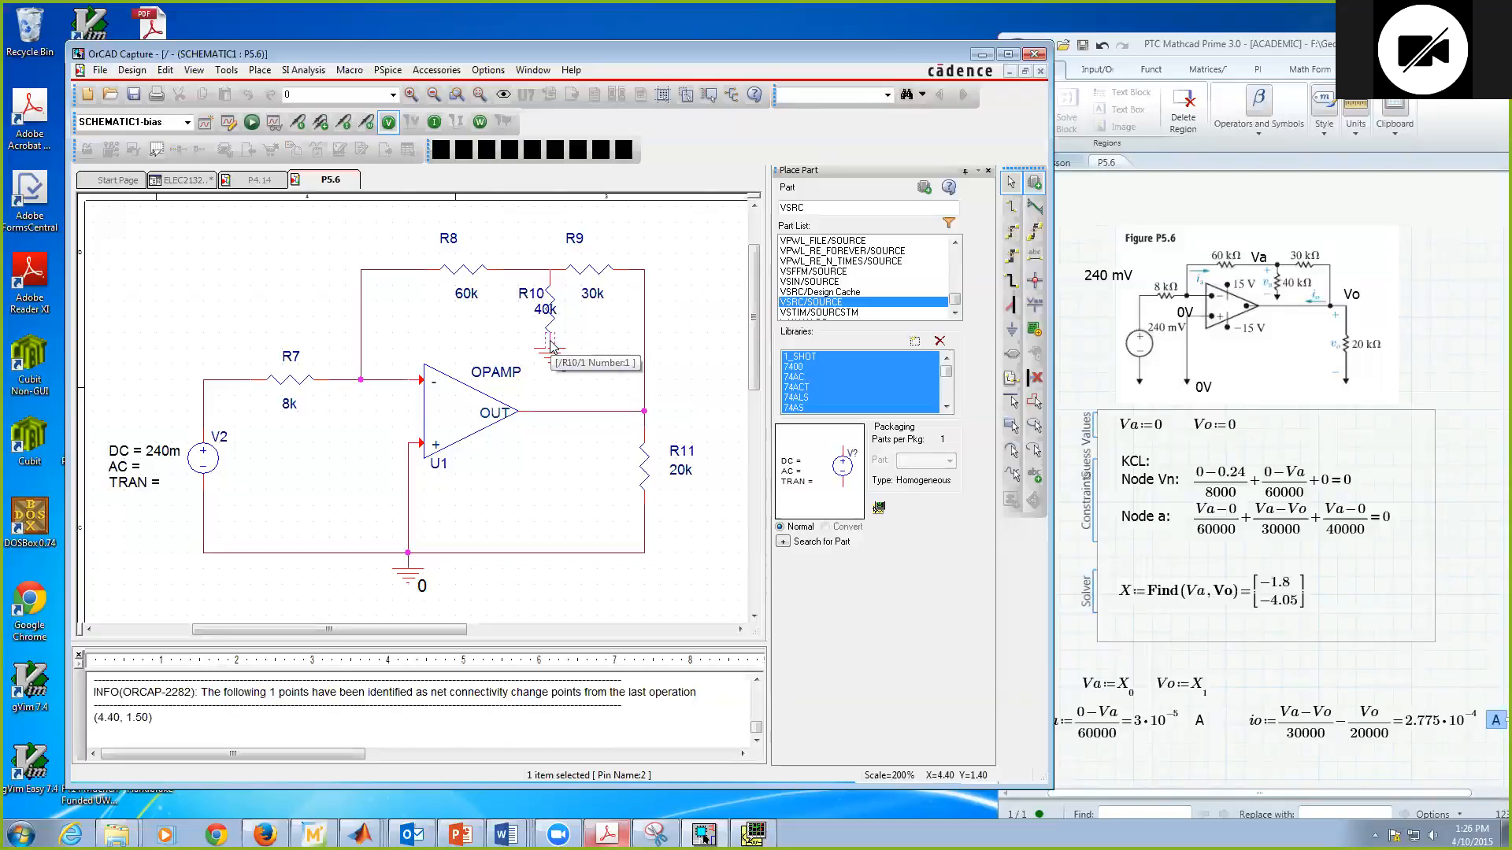
# Step: Move the ground symbol beneath R10 slightly lower with its connection kept, check the adjoining wires, and save the schematic
pyautogui.moveTo(553, 350); pyautogui.dragTo(556, 366)
pyautogui.click(550, 346)
pyautogui.click(638, 270)
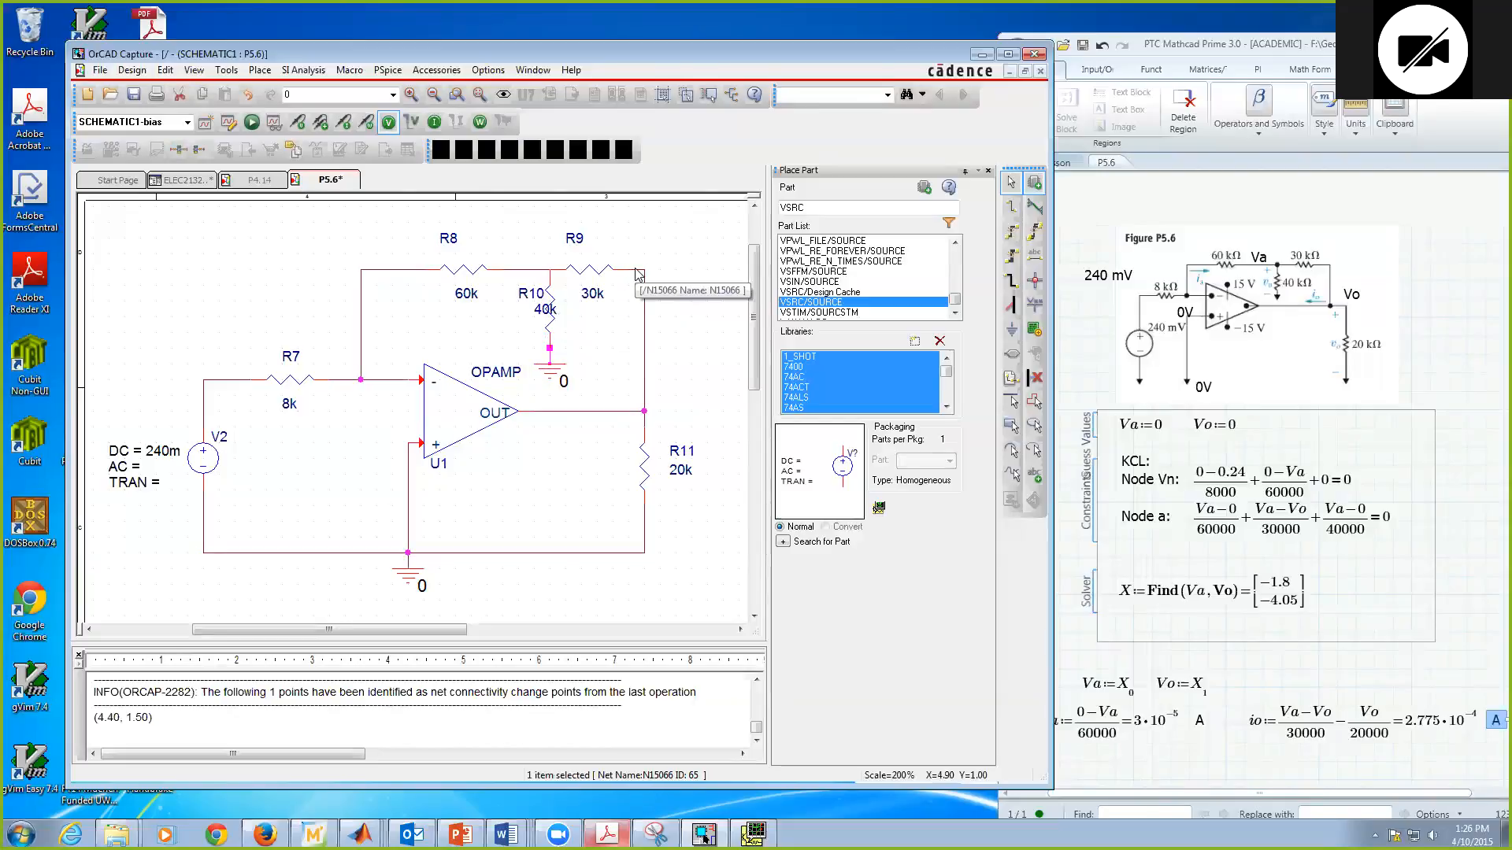
pyautogui.click(681, 309)
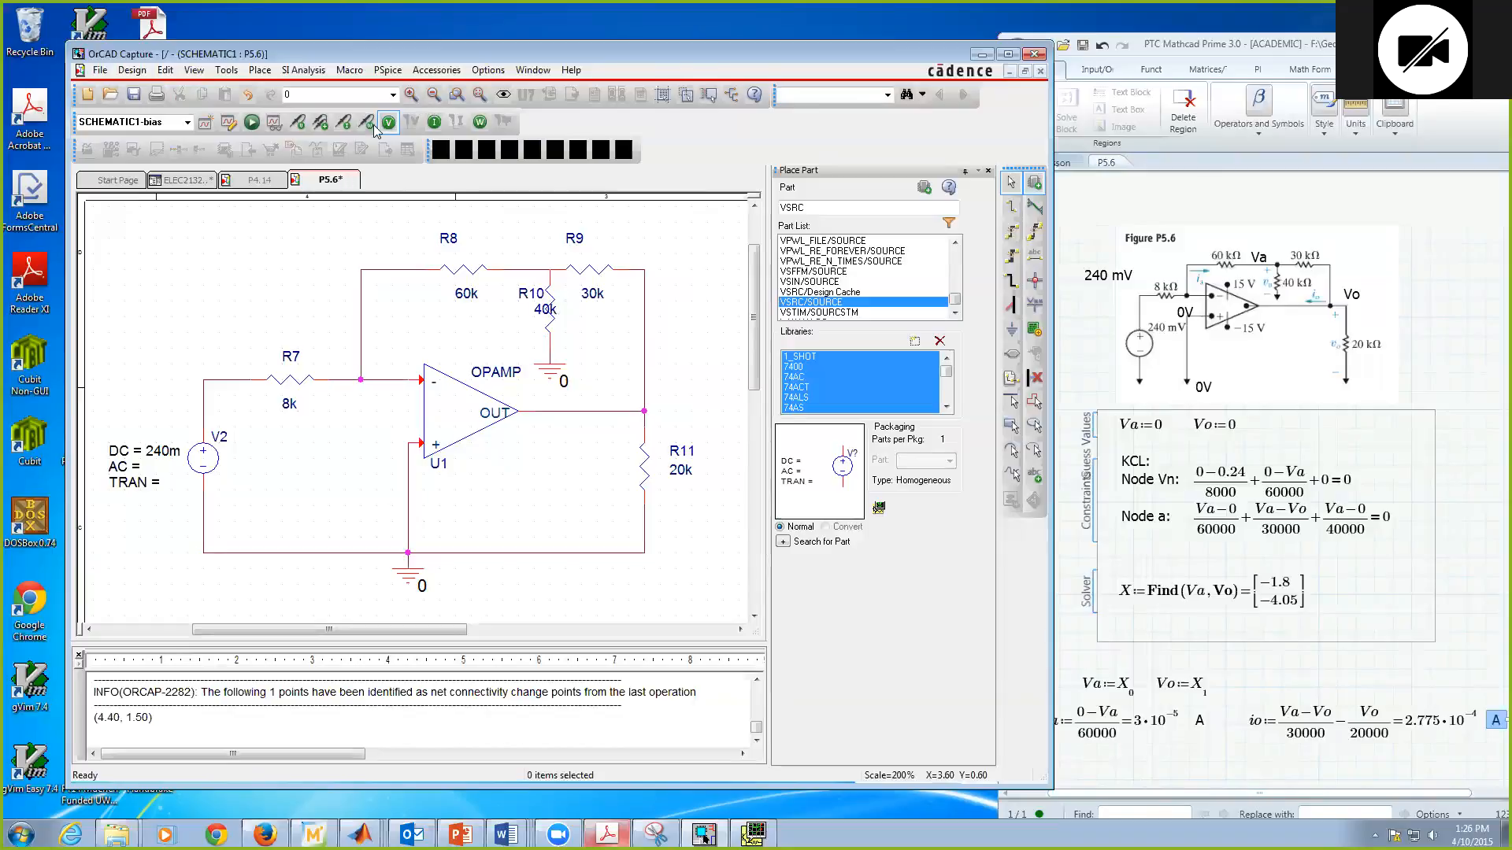
pyautogui.click(134, 93)
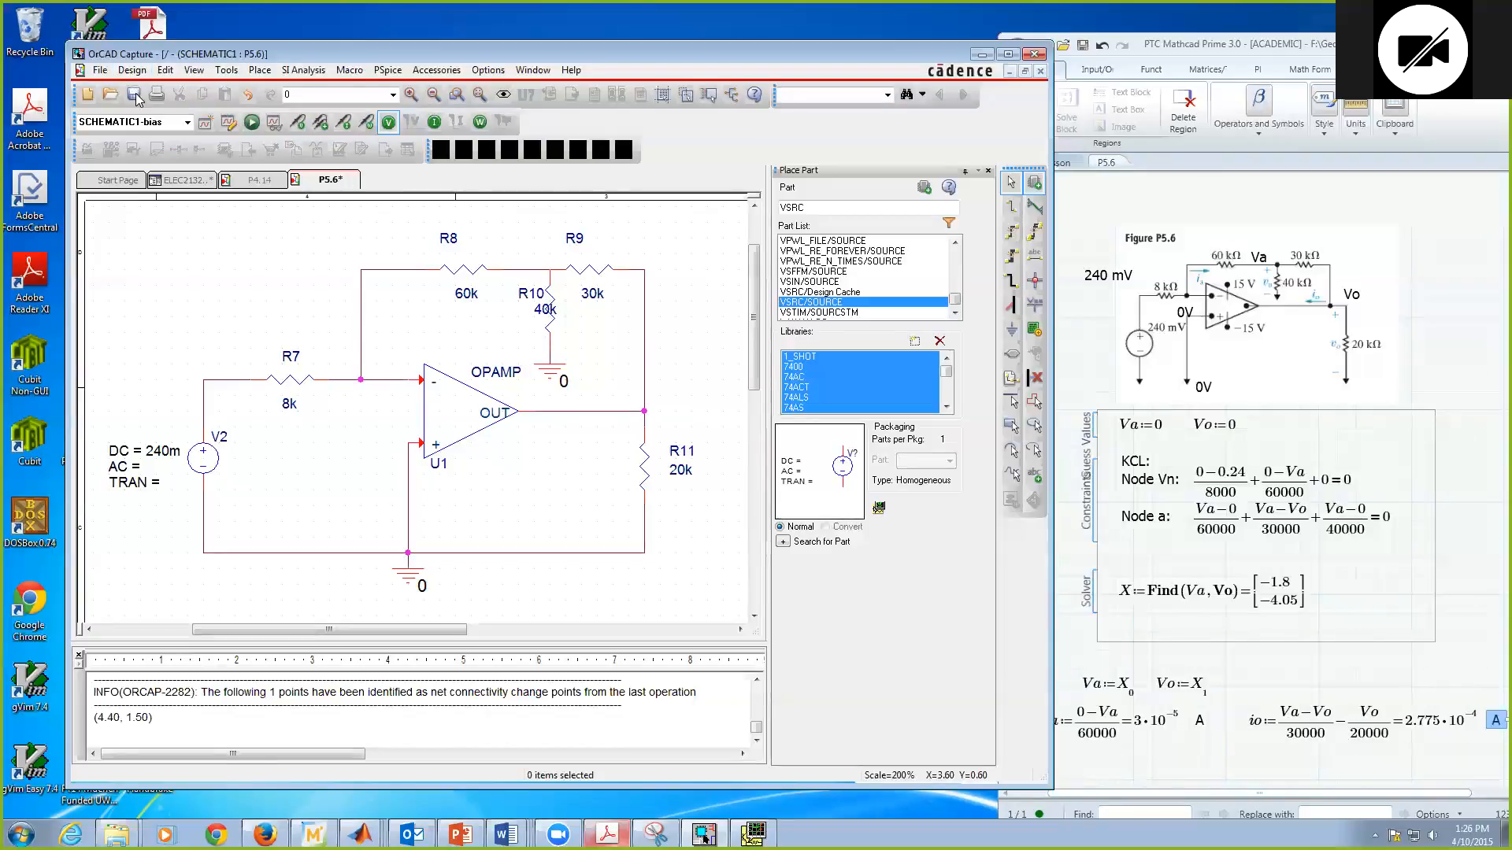
# Step: Review the existing bias simulation profile's analysis settings and accept them with the Bias Point analysis type
pyautogui.click(389, 71)
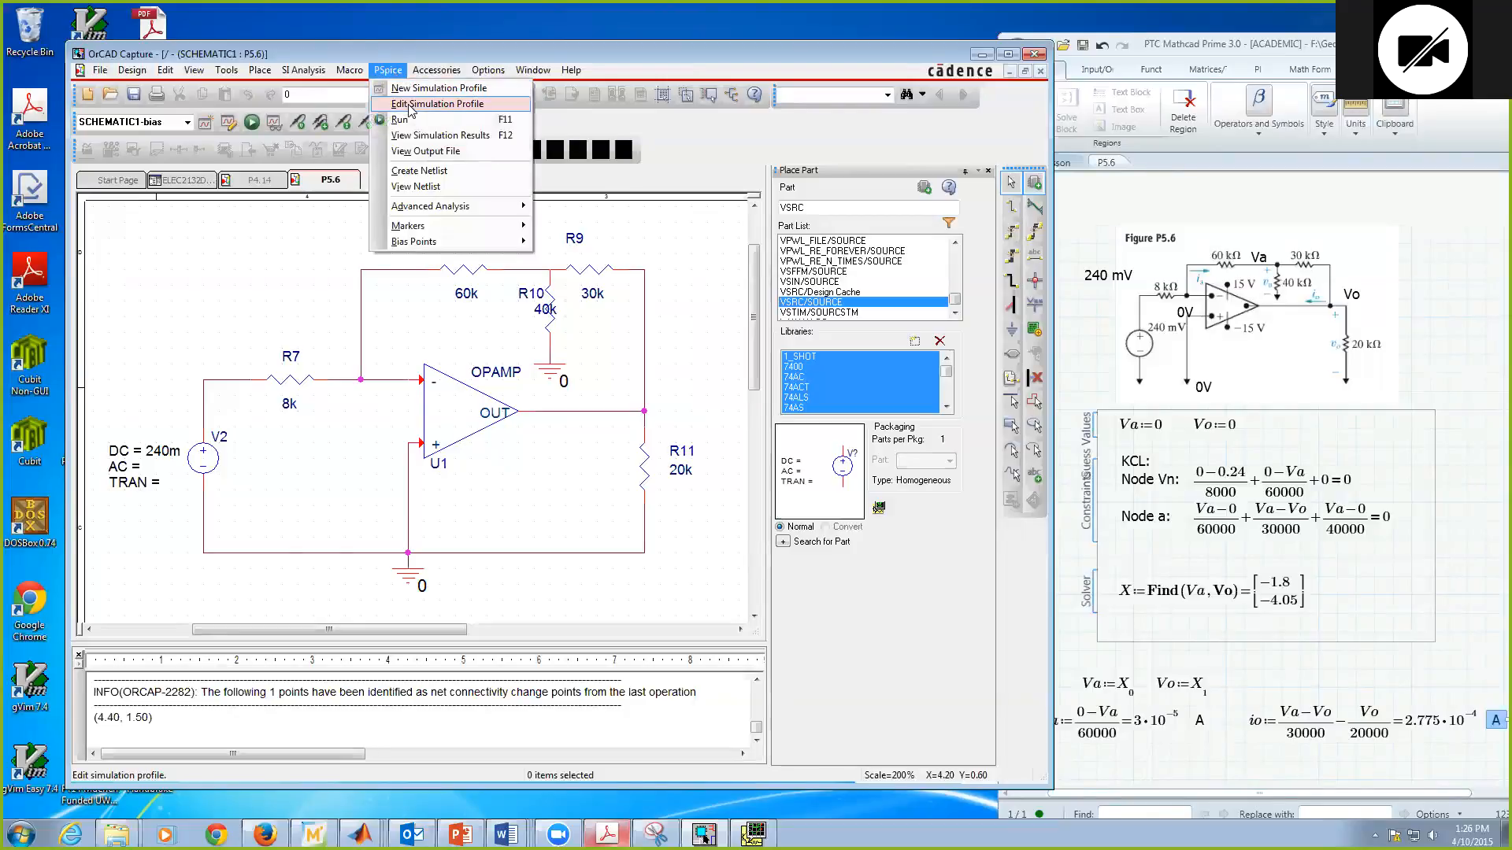
pyautogui.click(437, 103)
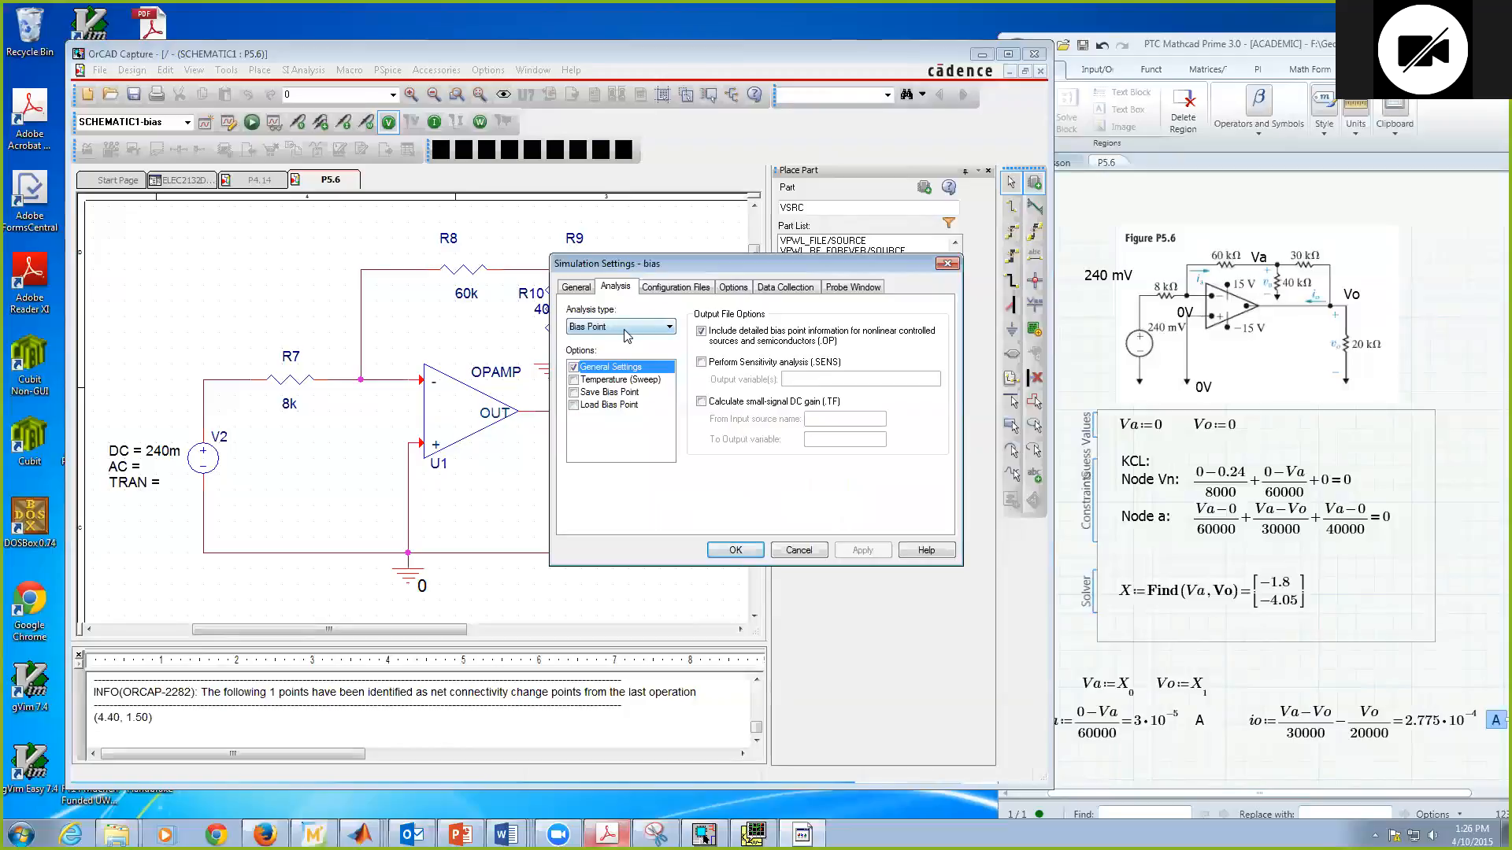
pyautogui.click(723, 549)
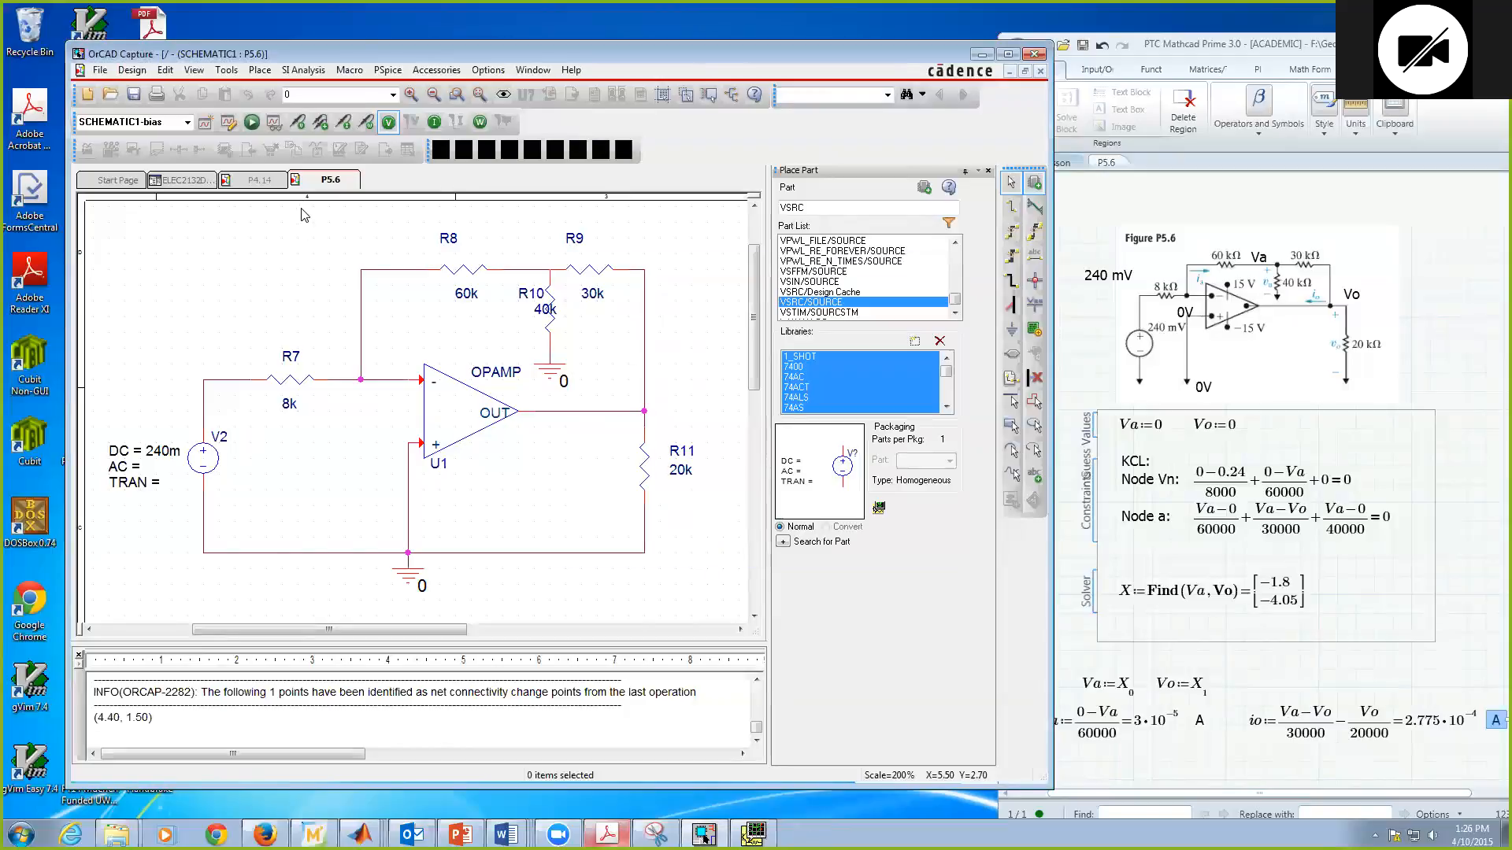
# Step: Run the PSpice bias point simulation and minimize the PSpice A/D window to return to the schematic
pyautogui.click(384, 70)
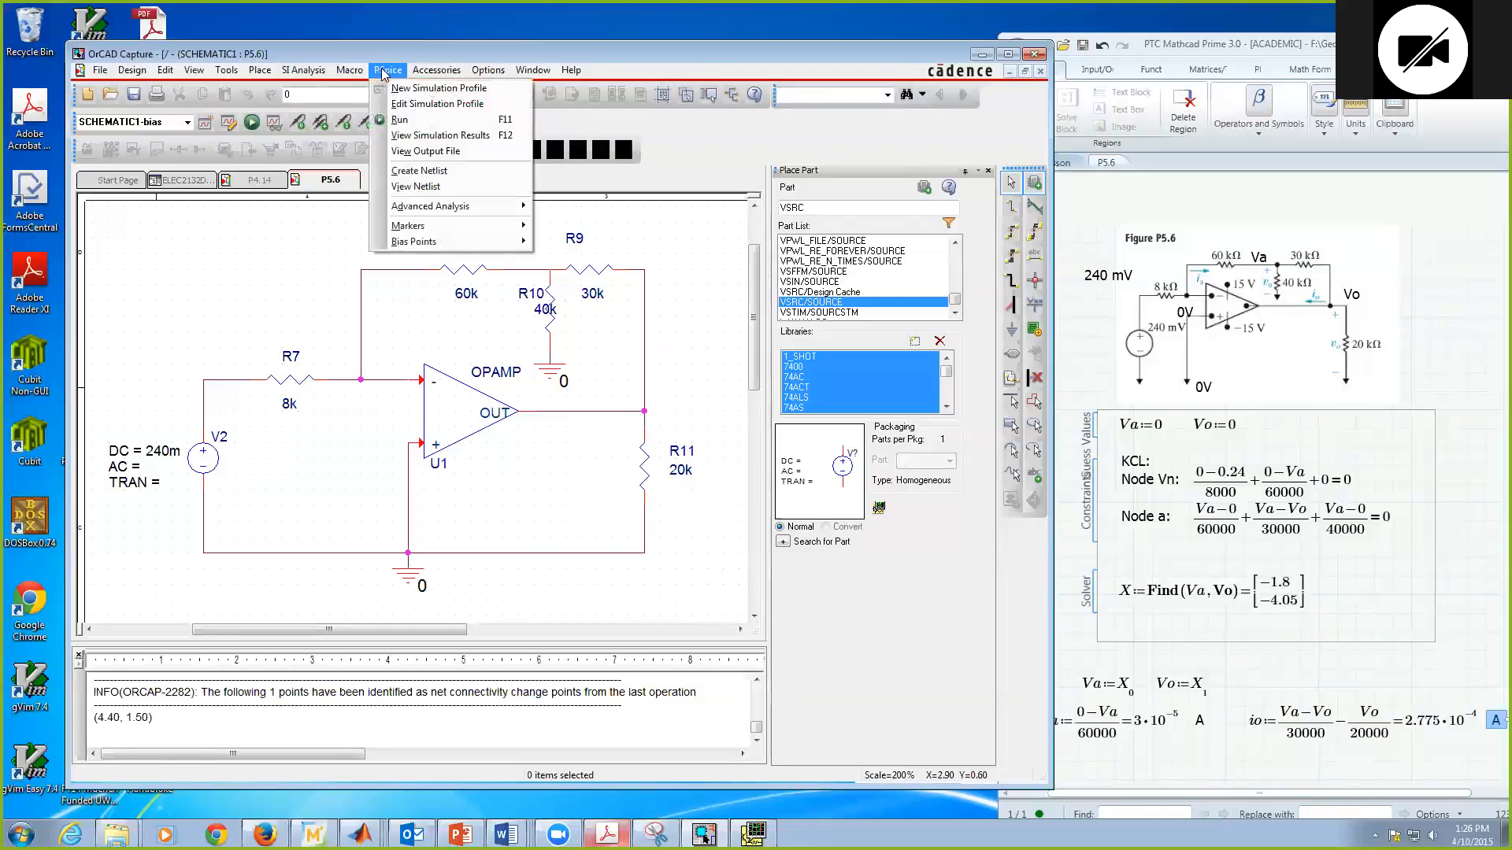
pyautogui.click(399, 119)
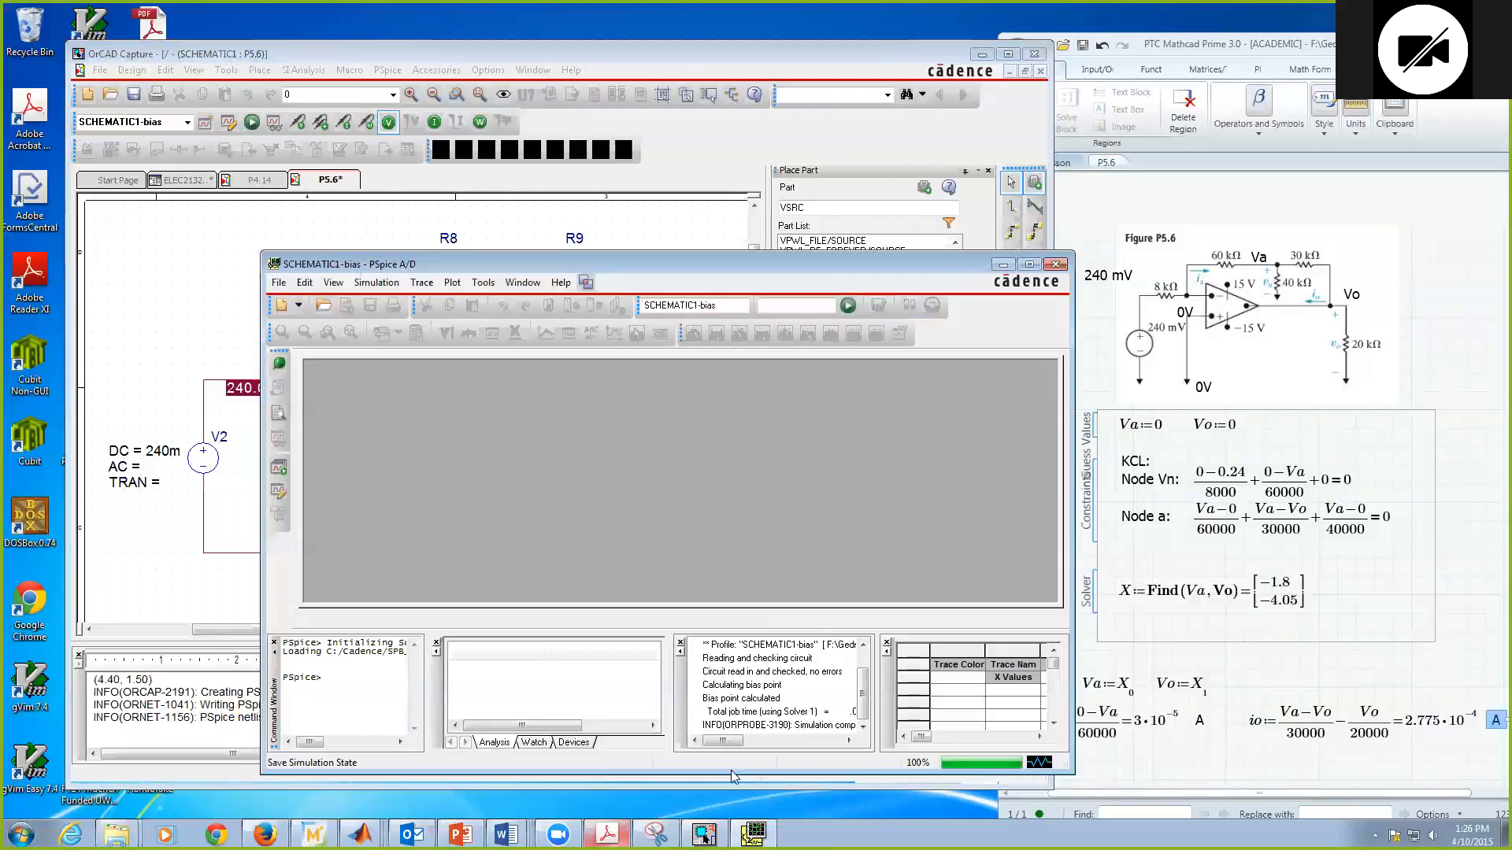
pyautogui.click(1004, 266)
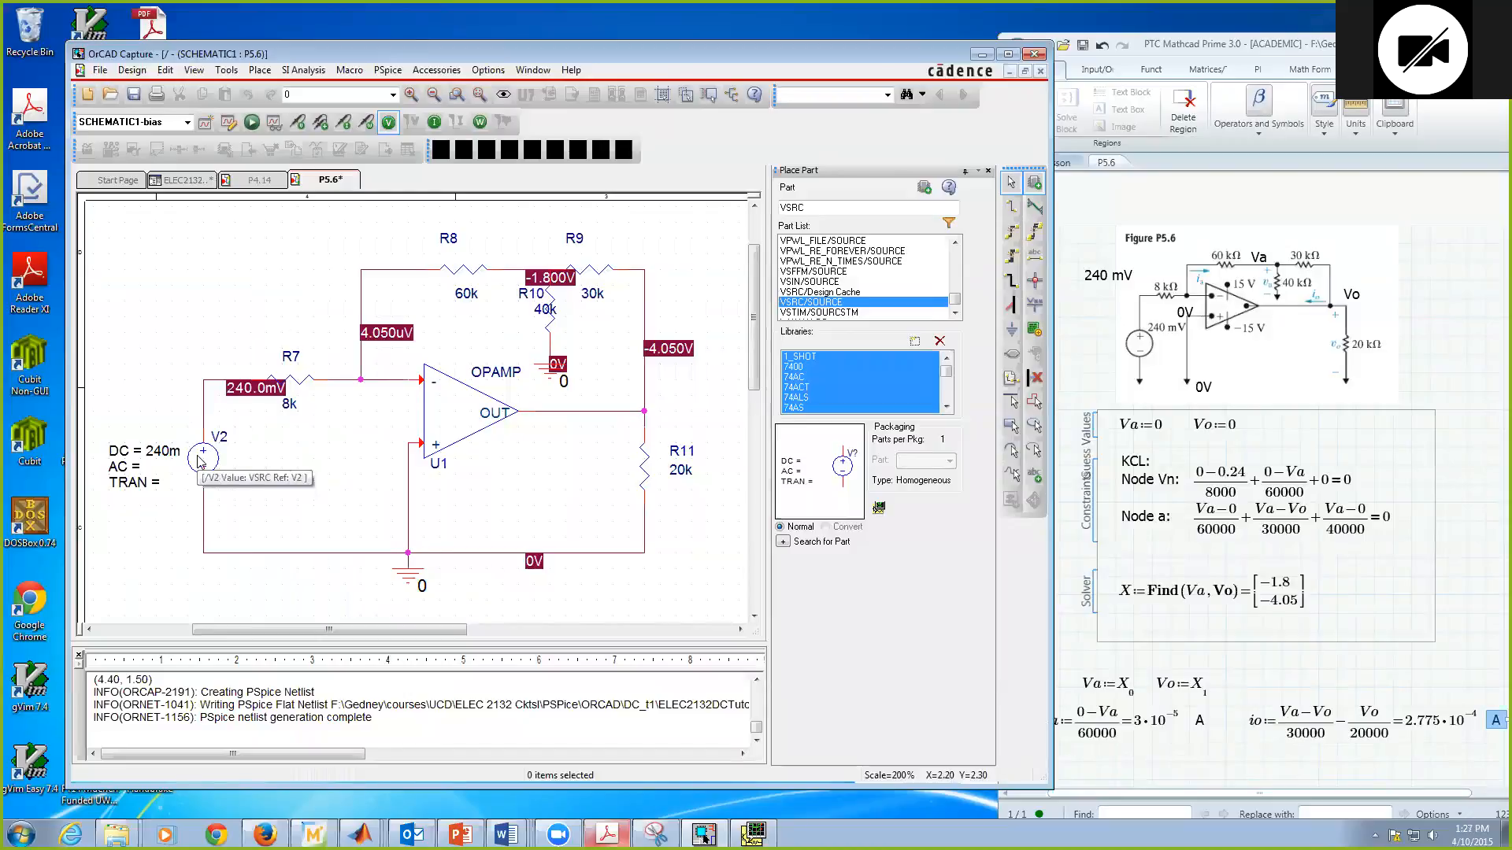
# Step: Compare the simulated voltages at the op-amp inputs, node Va and output Vo with the Mathcad solution, and review its ia and io calculations
pyautogui.click(408, 450)
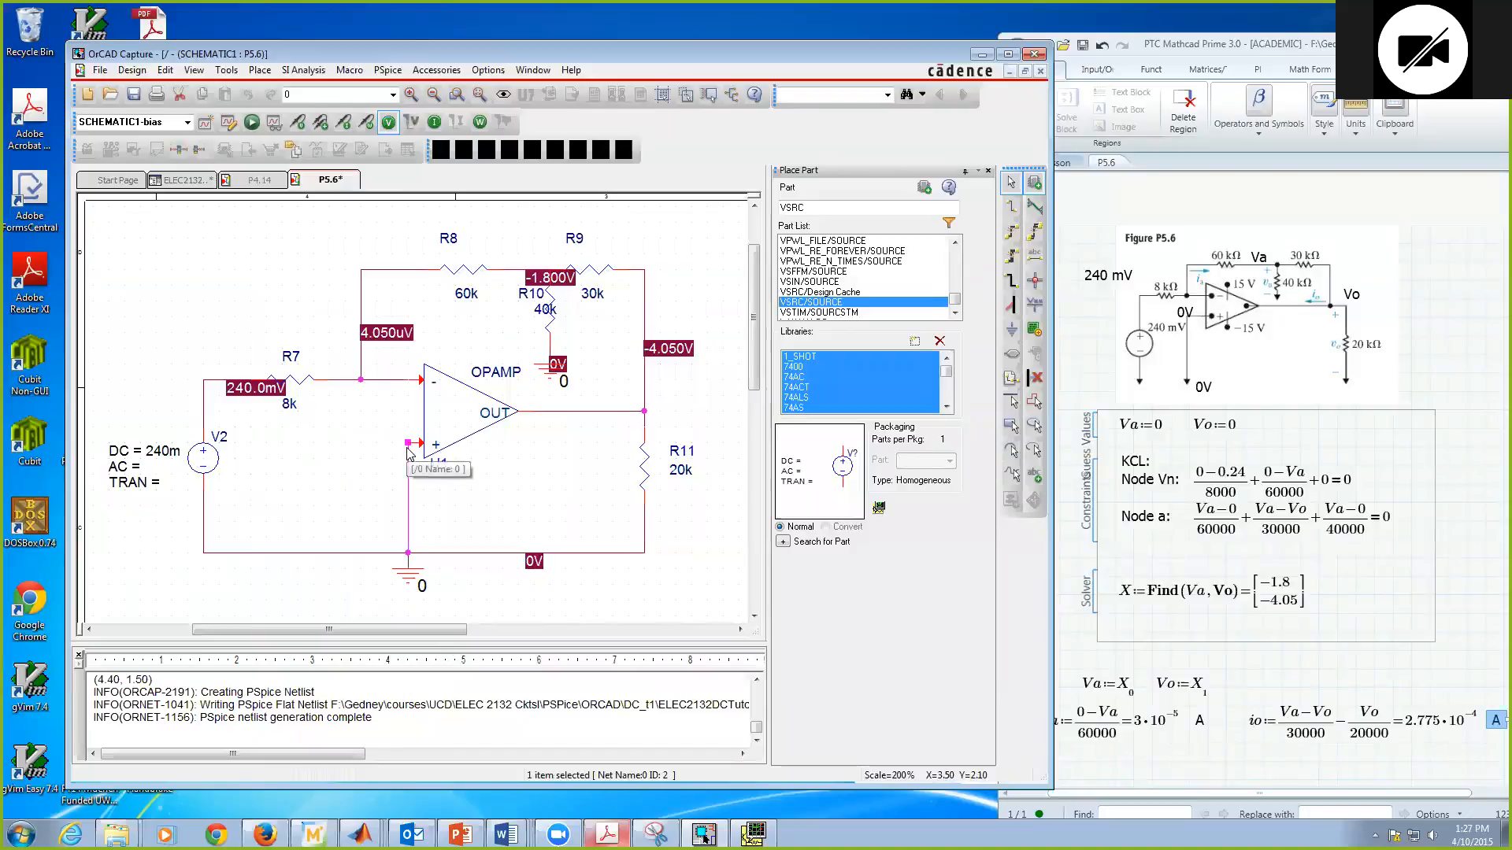
pyautogui.click(388, 380)
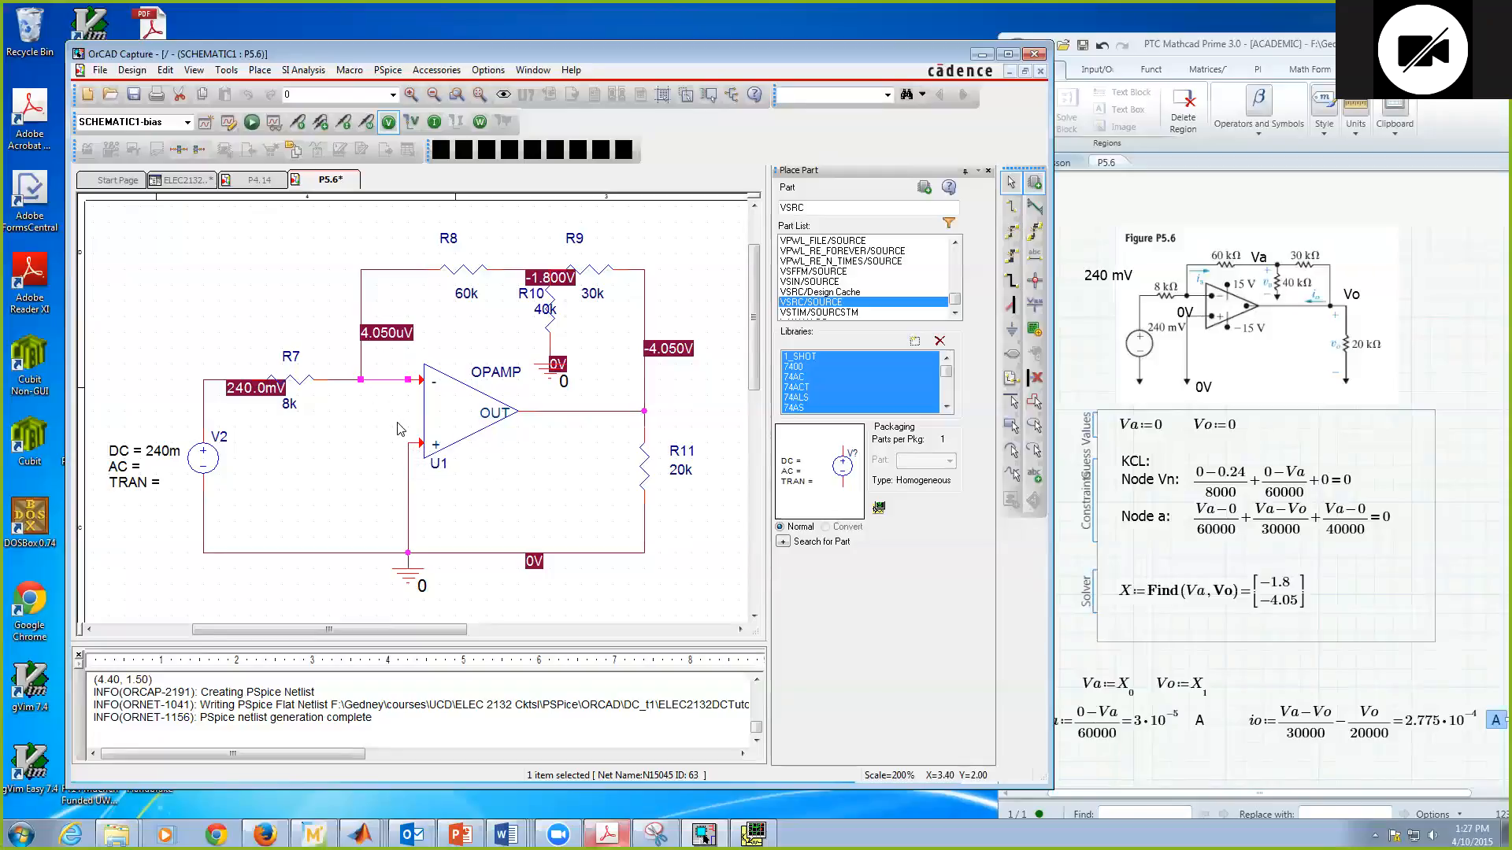
pyautogui.click(711, 396)
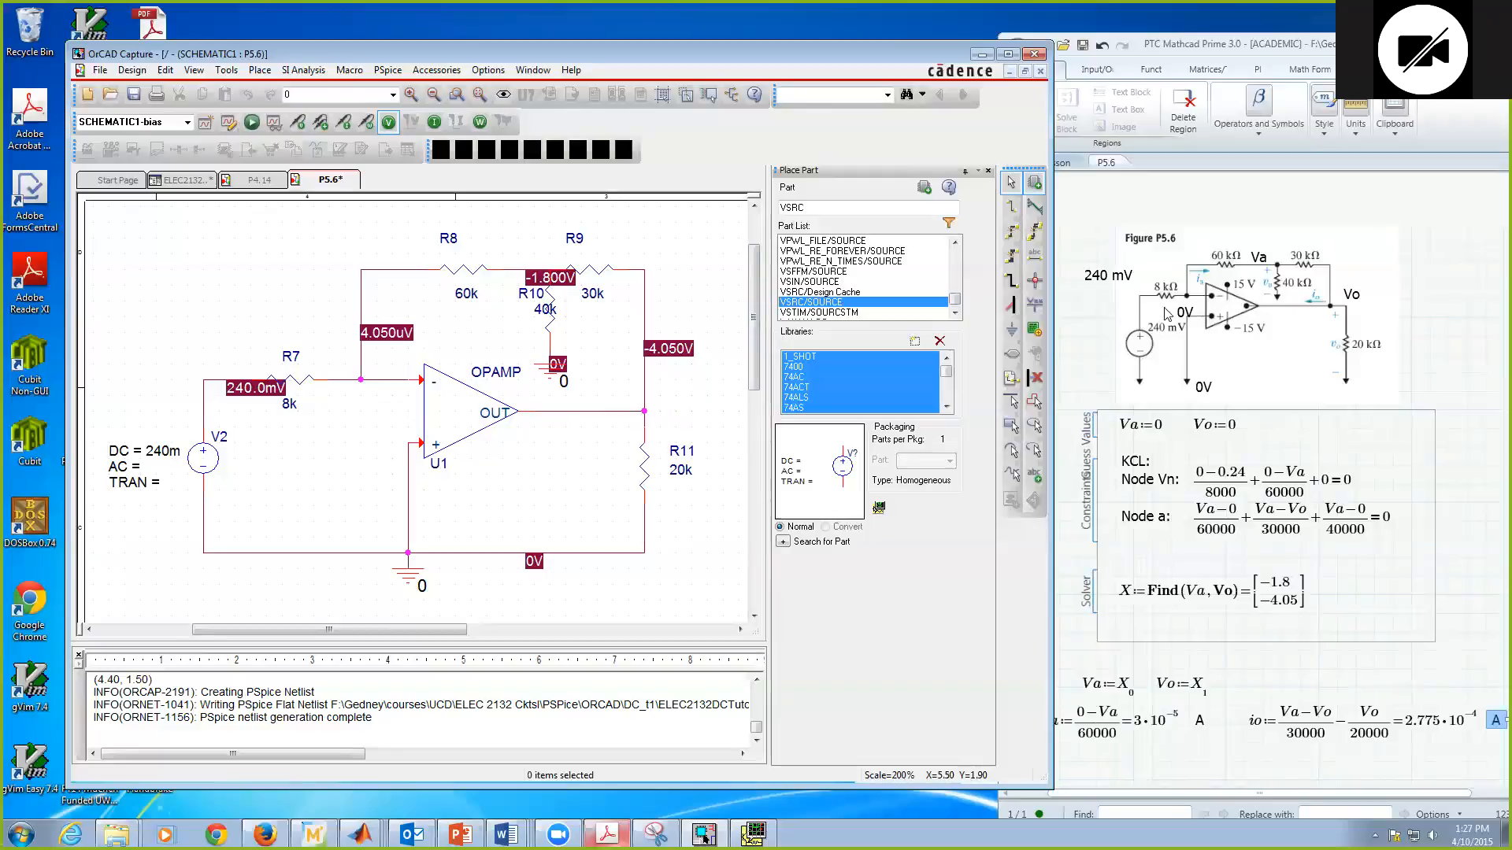
pyautogui.click(1262, 326)
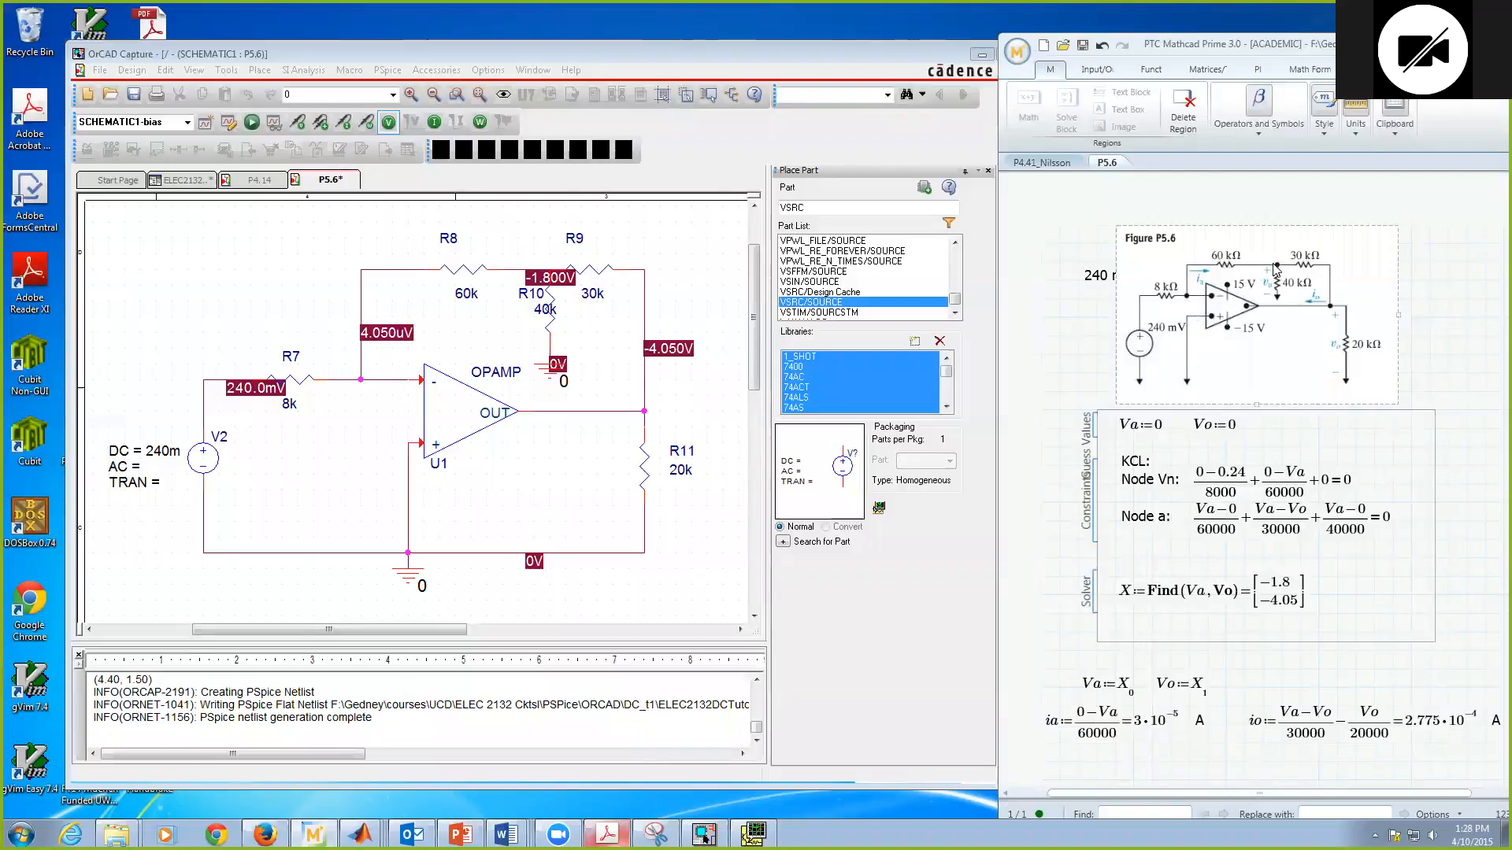
pyautogui.click(1428, 354)
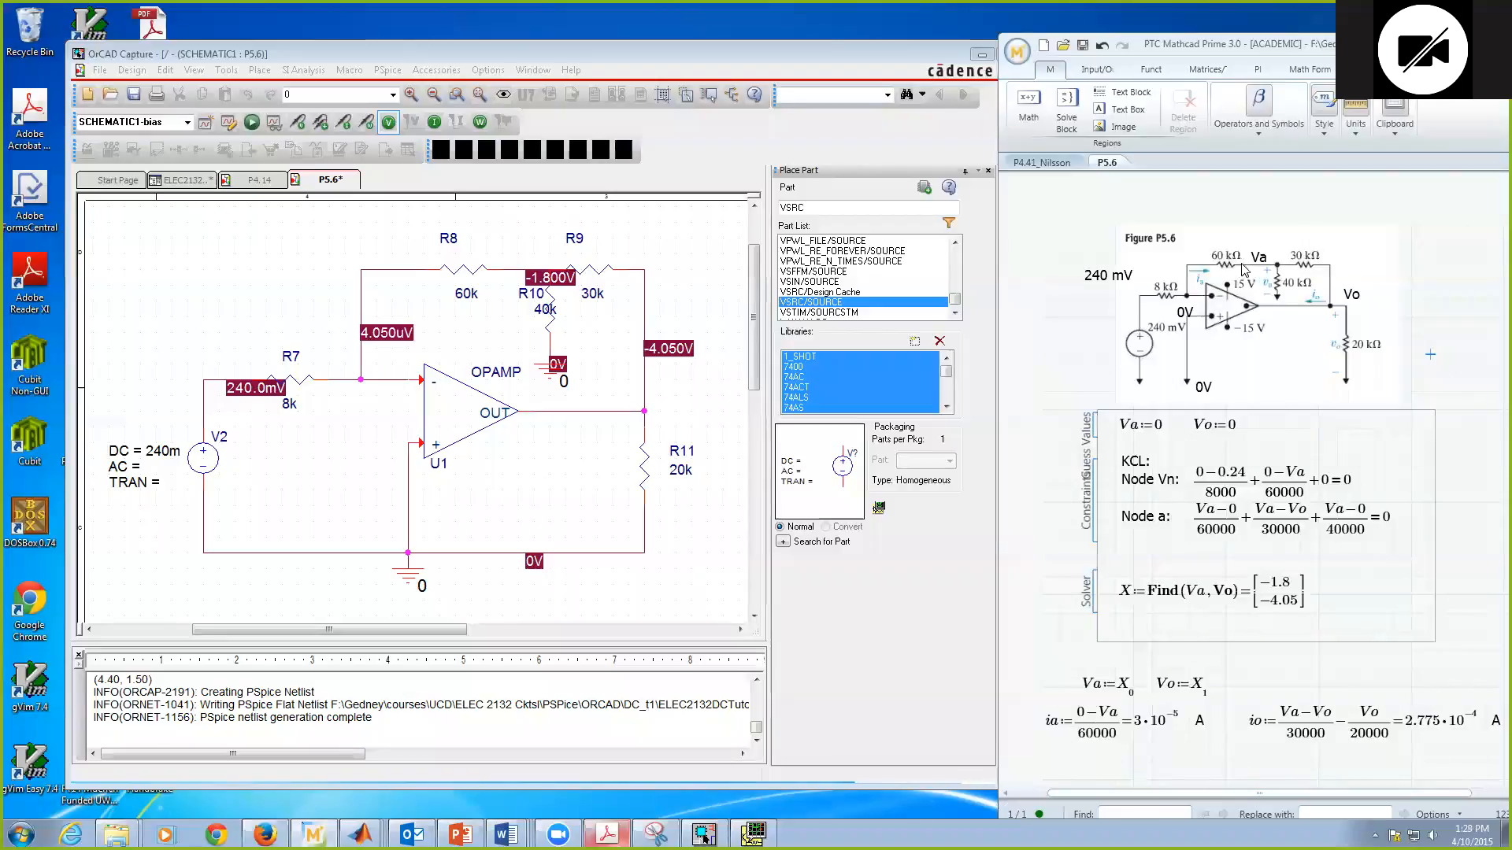
pyautogui.click(1152, 732)
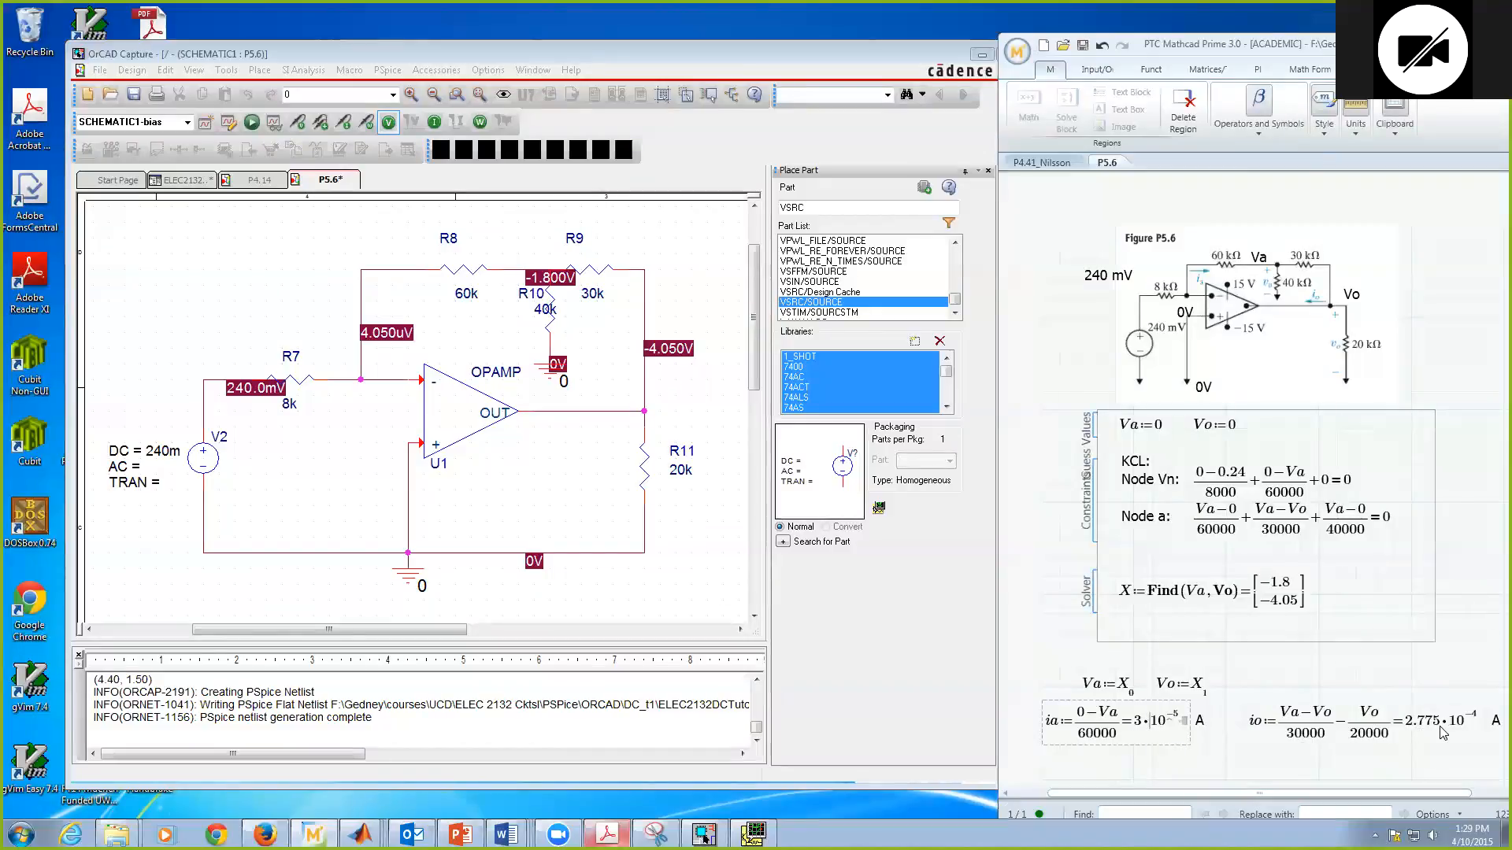
pyautogui.scroll(-1, 1443, 732)
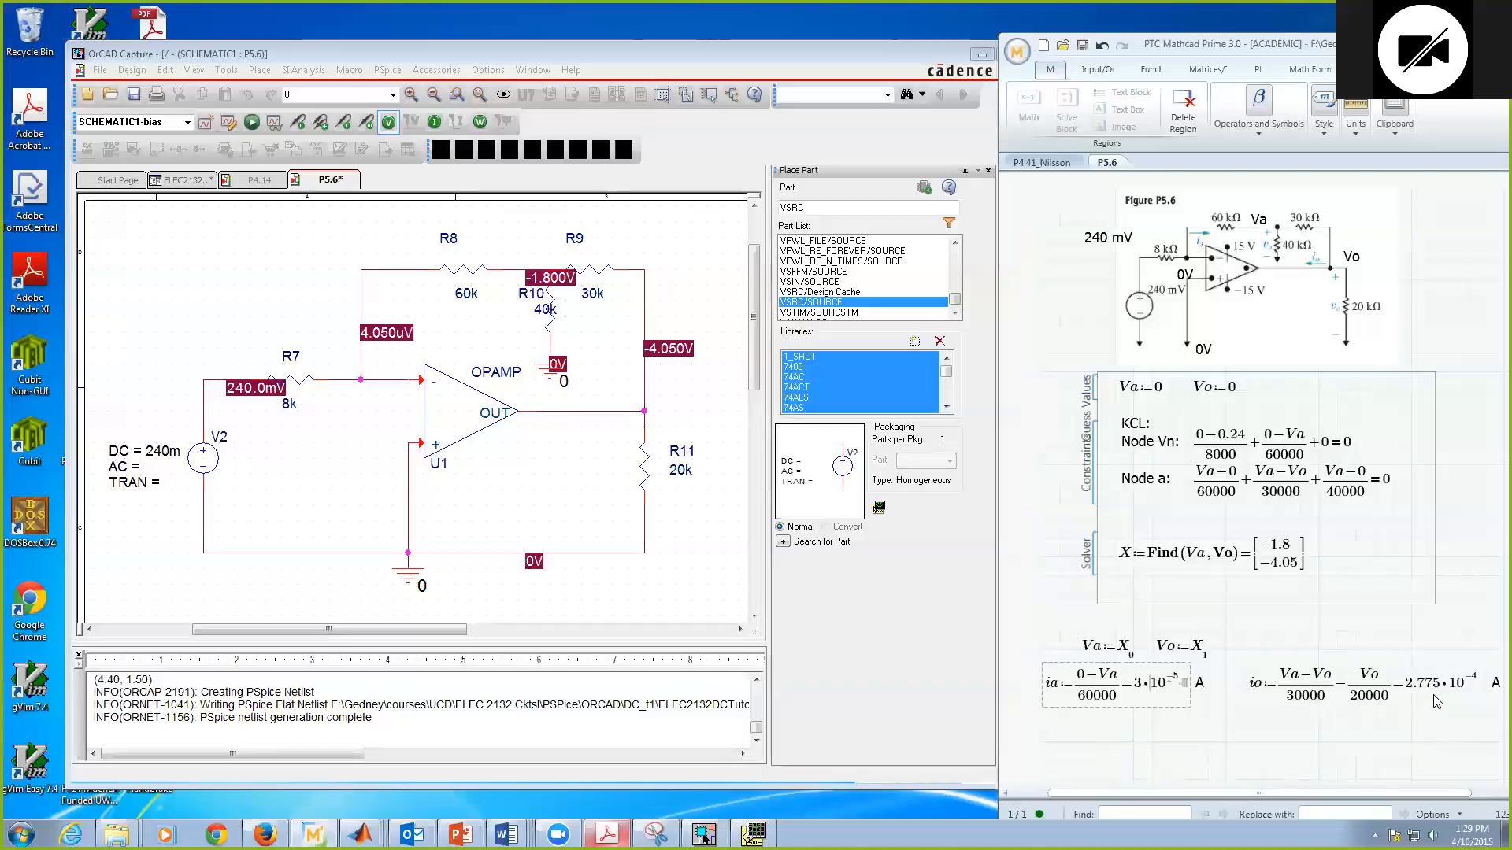
# Step: Display the bias currents on the schematic and compare those through R8, R9 and R11 with the Mathcad ia and io results
pyautogui.click(700, 513)
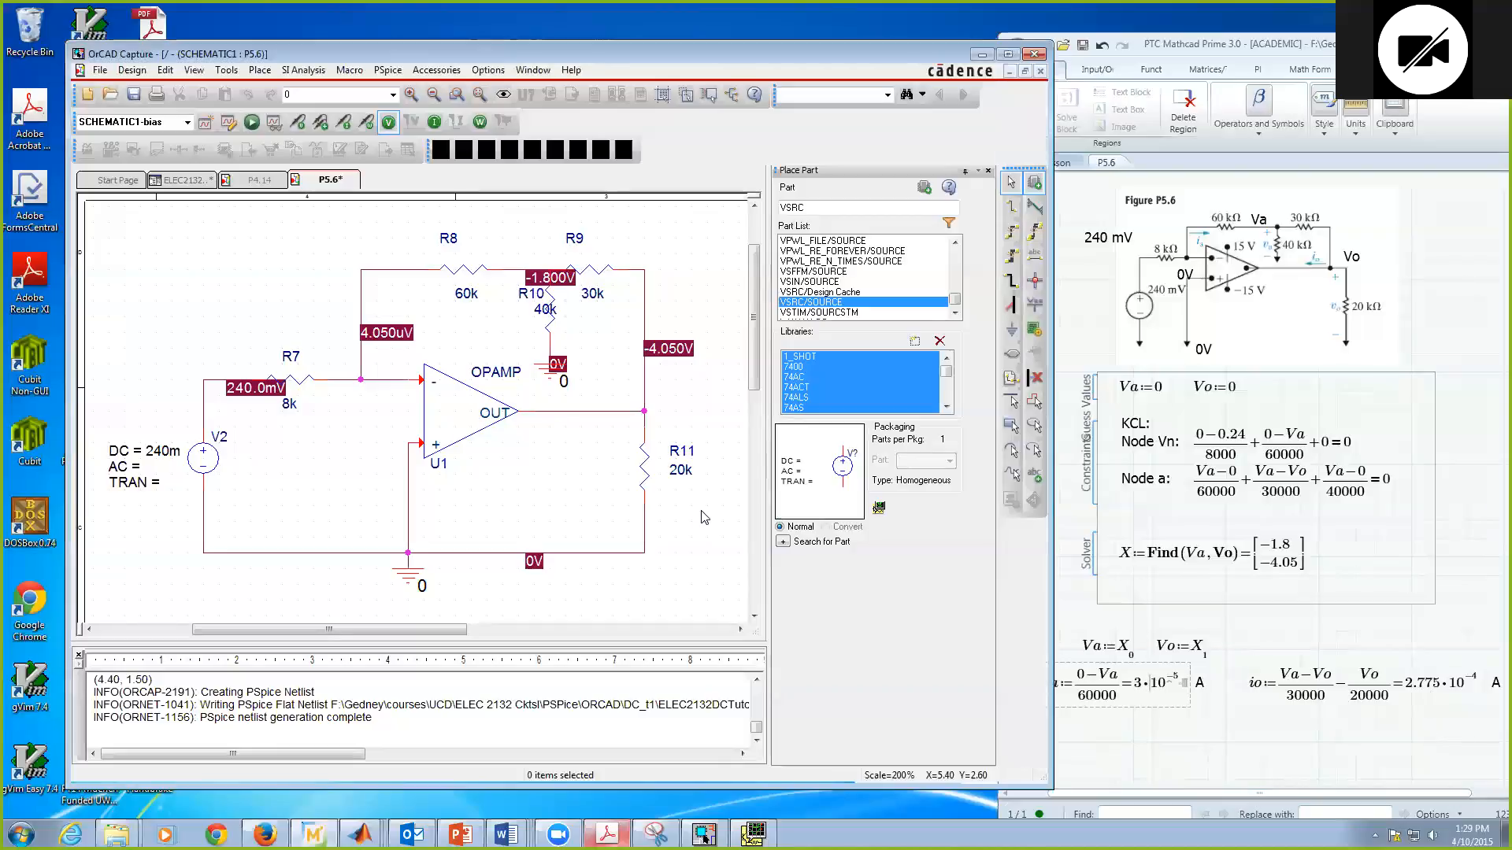
pyautogui.click(434, 123)
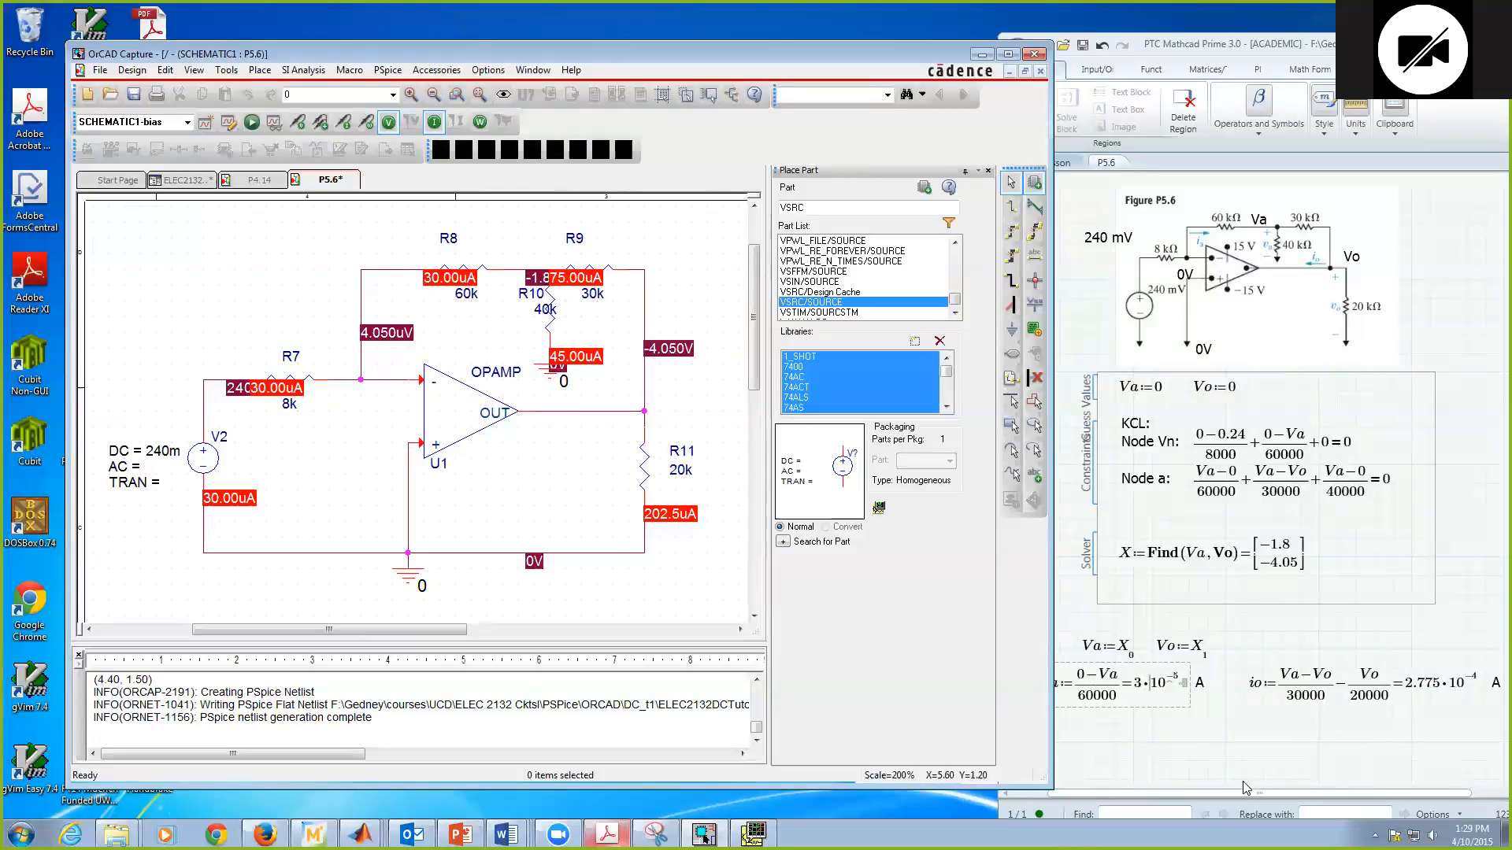
pyautogui.click(1231, 732)
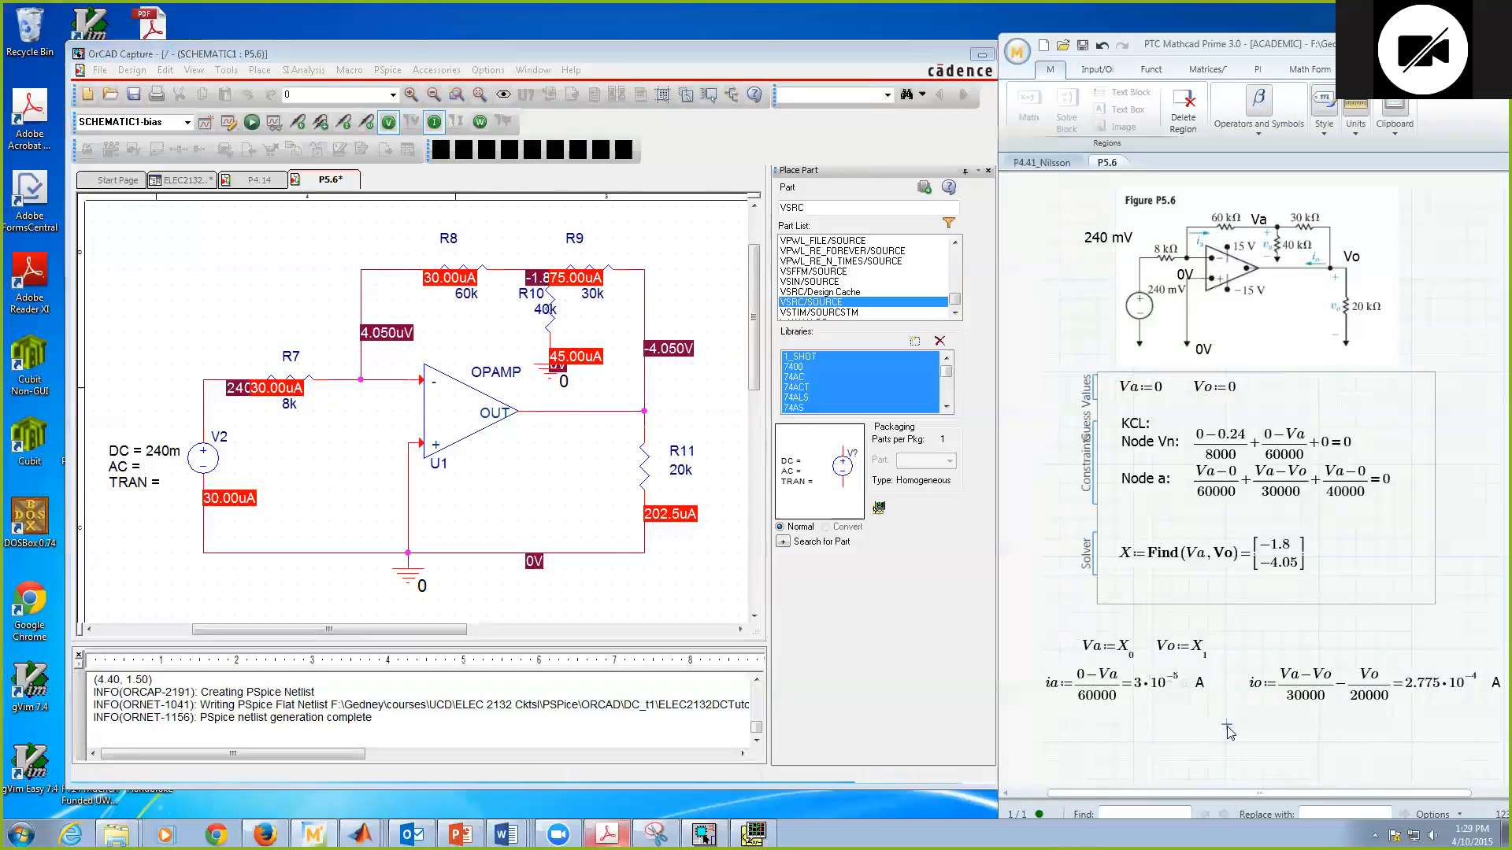
pyautogui.click(487, 321)
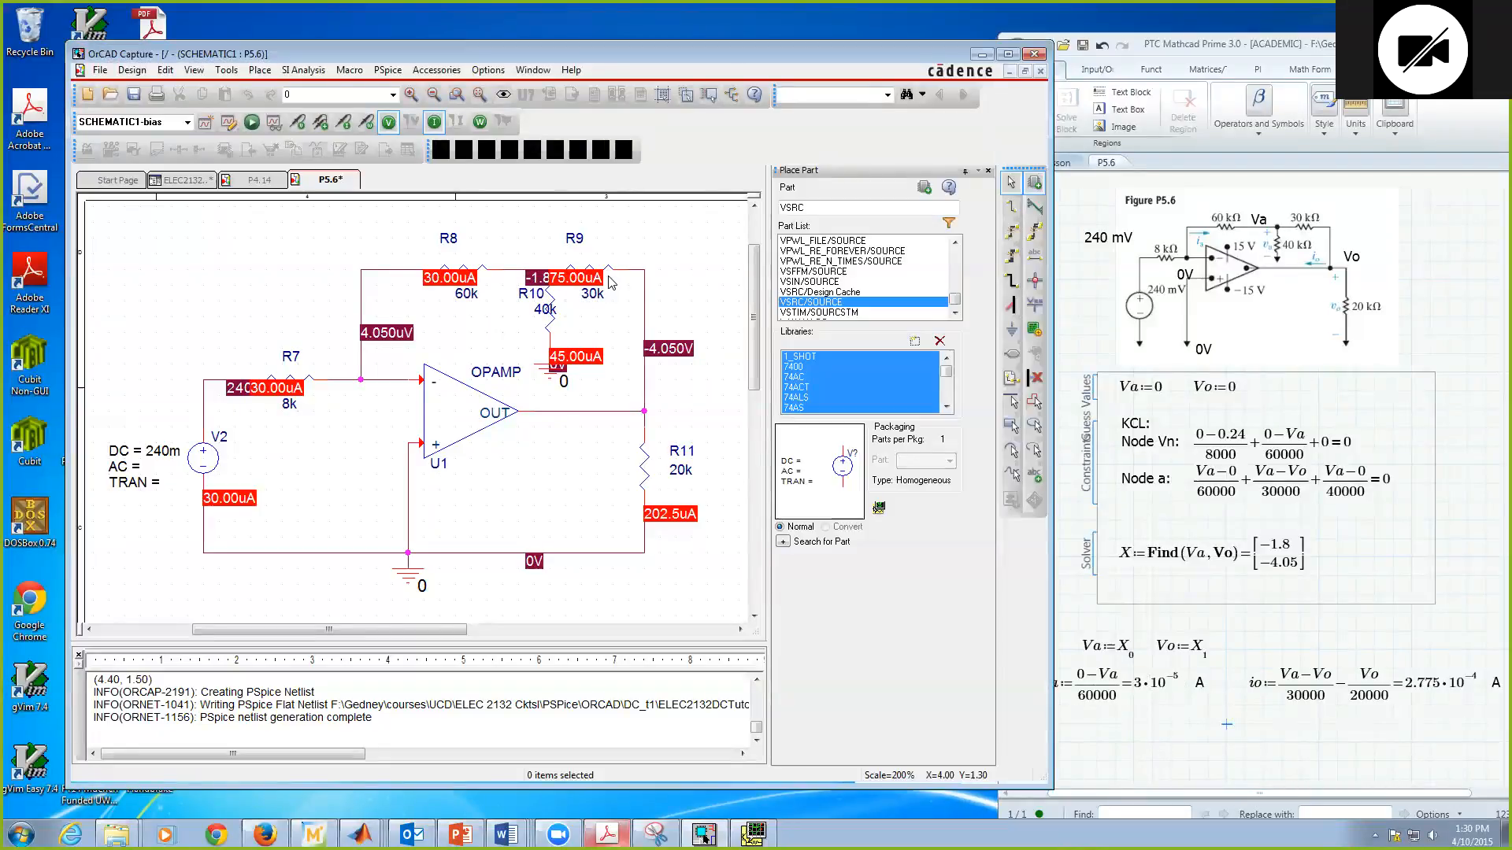
pyautogui.click(583, 282)
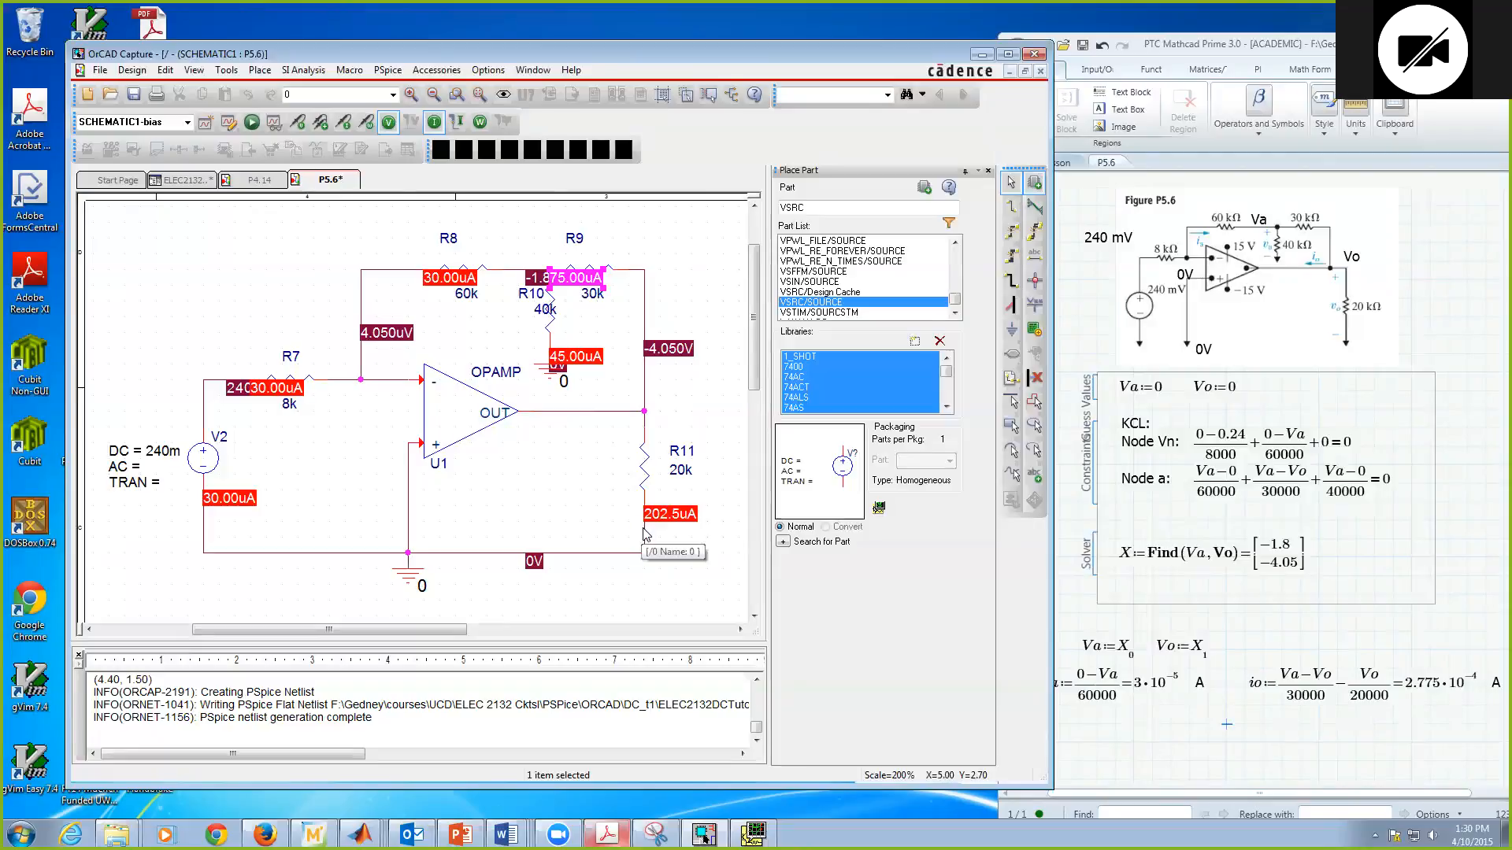
pyautogui.click(1393, 742)
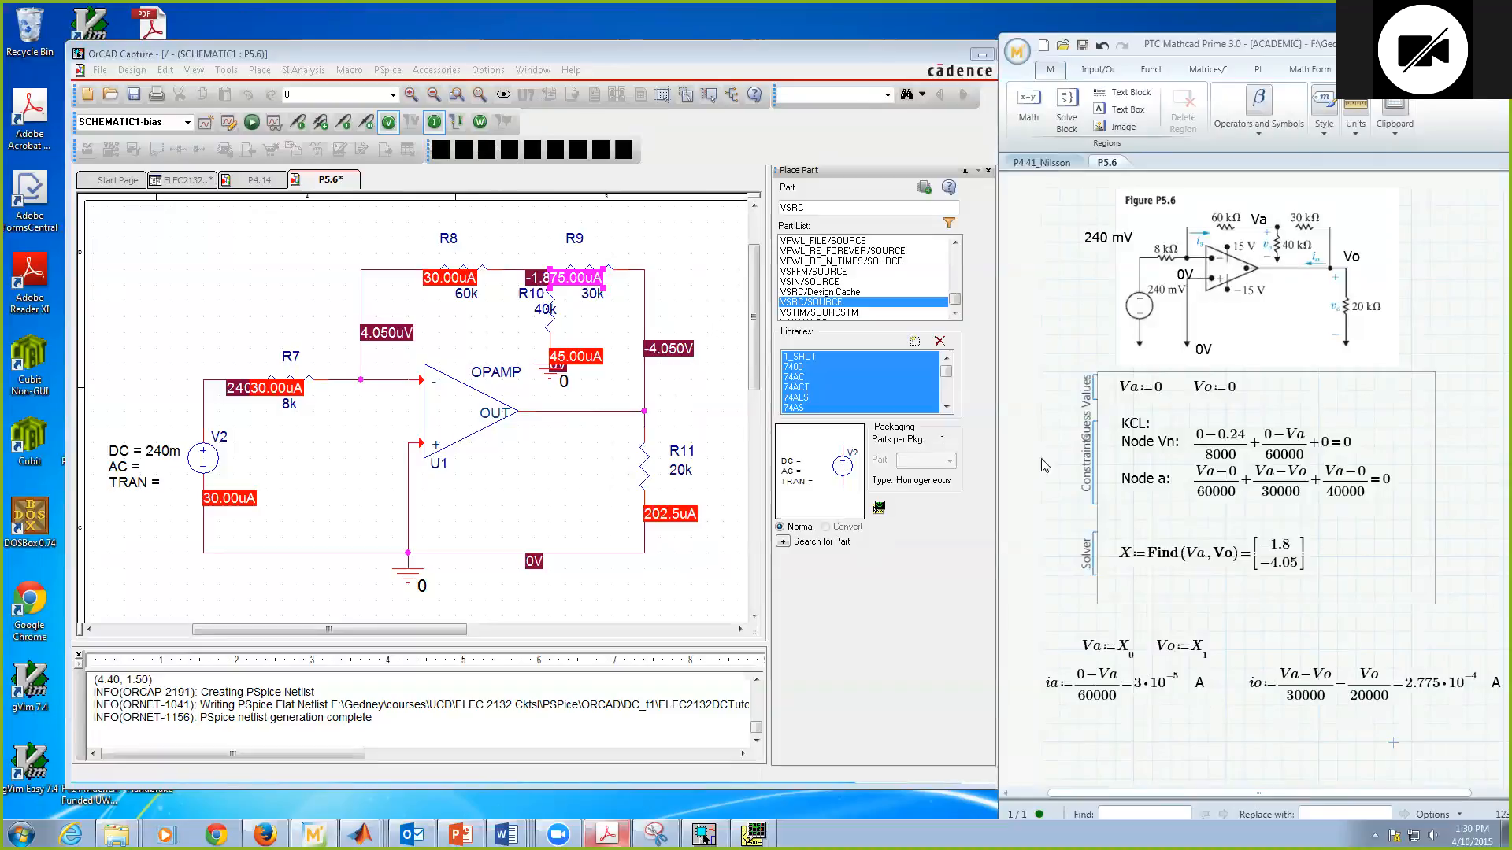
# Step: Display the bias power values on the schematic for review, and hide both the power and current values with the bias voltages kept on
pyautogui.click(479, 123)
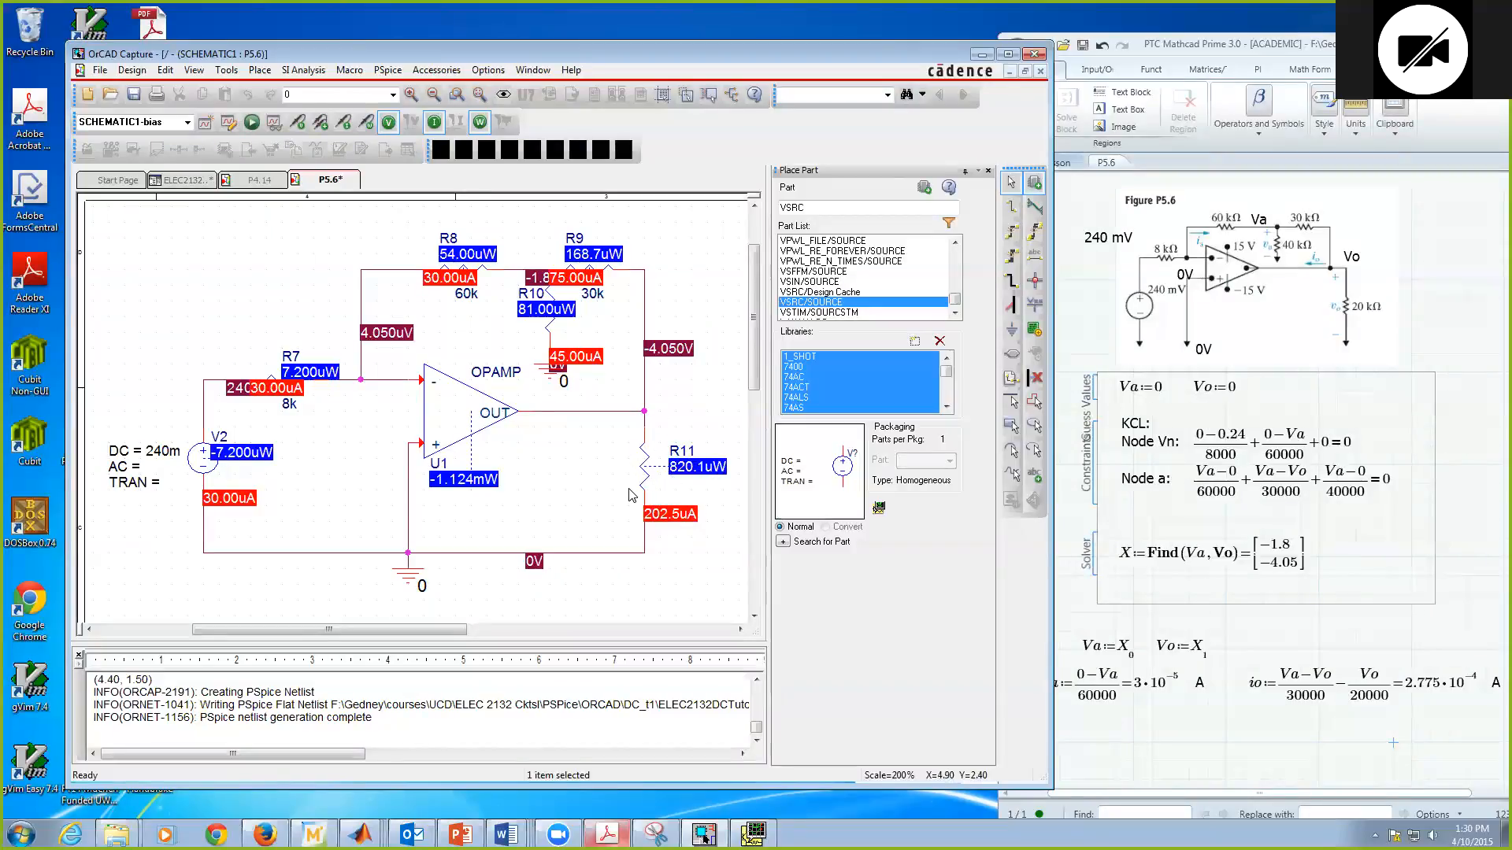
pyautogui.moveTo(694, 49); pyautogui.dragTo(747, 43)
pyautogui.click(532, 116)
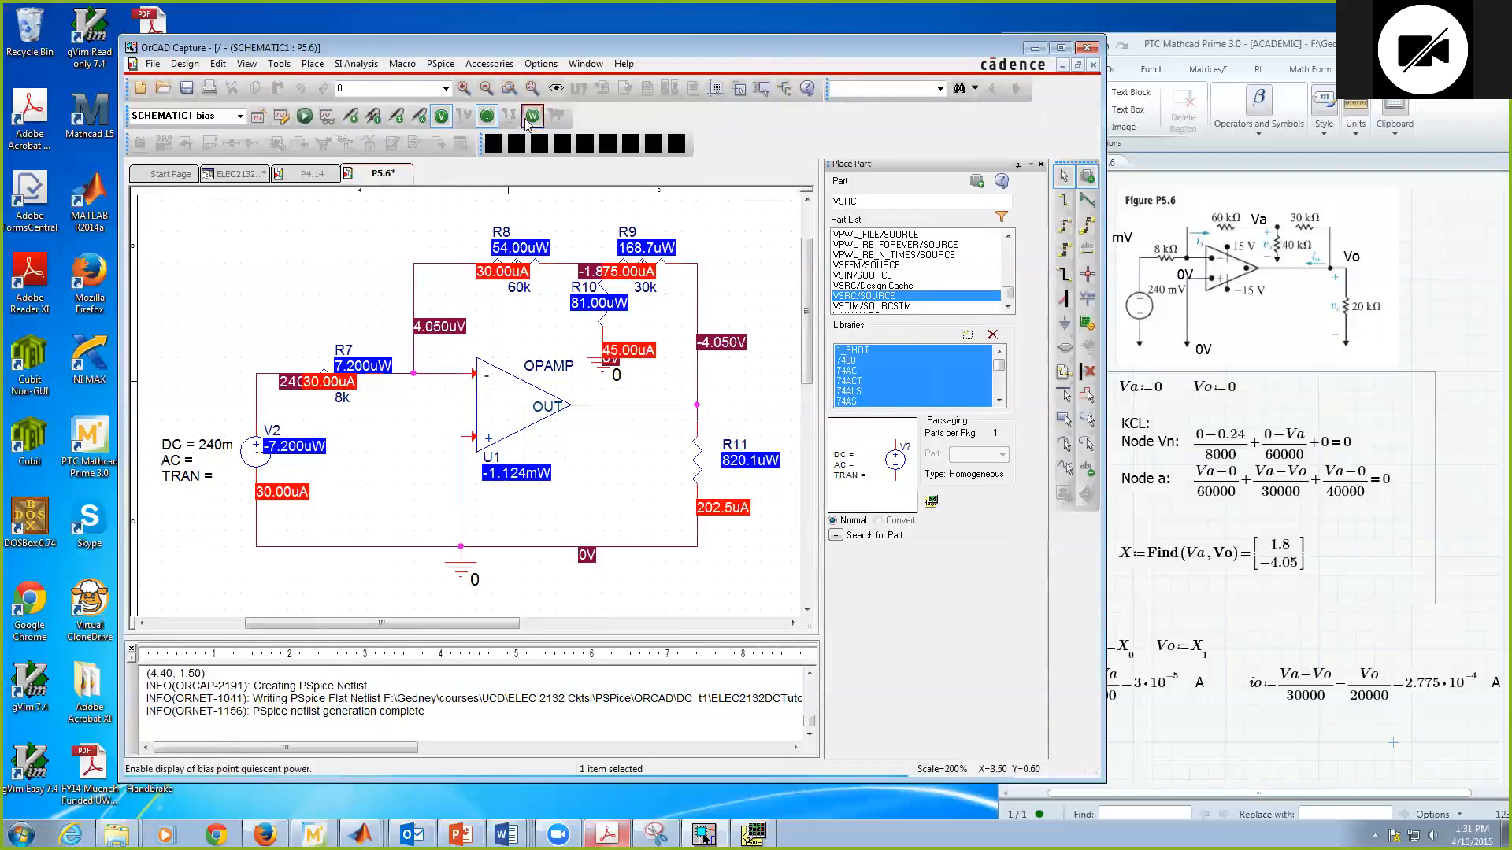
pyautogui.click(486, 115)
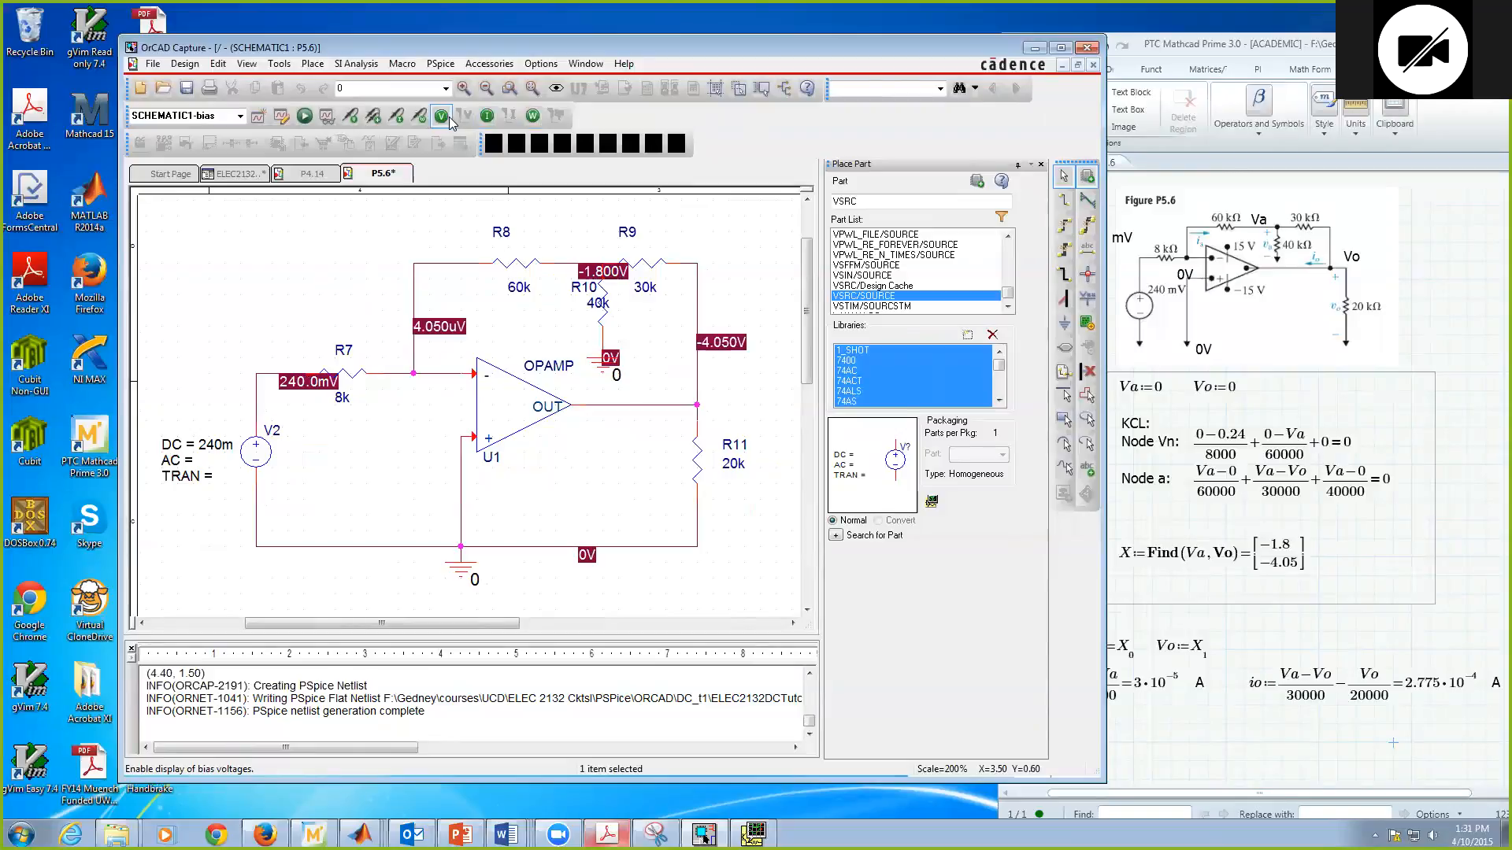